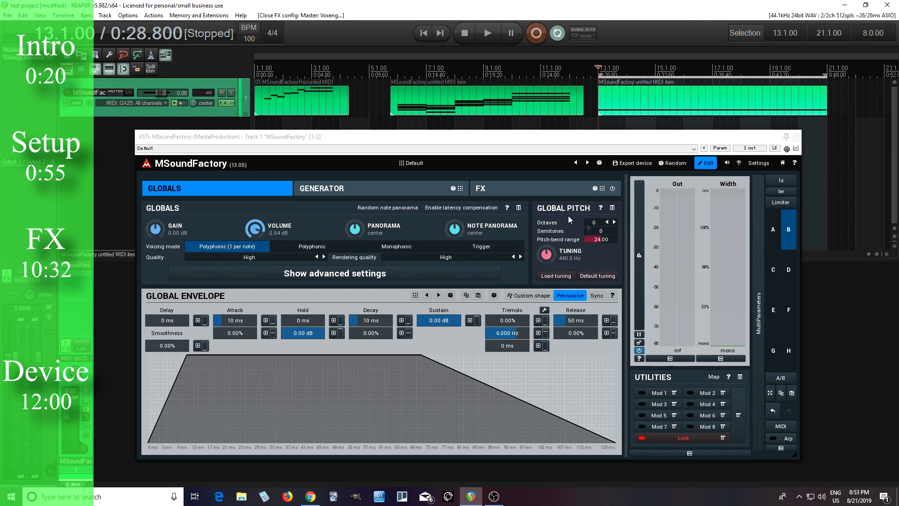
Add an Oscillator to the first slot of generator column 1 and set its shape to Sine.
drag(352, 138, 342, 131)
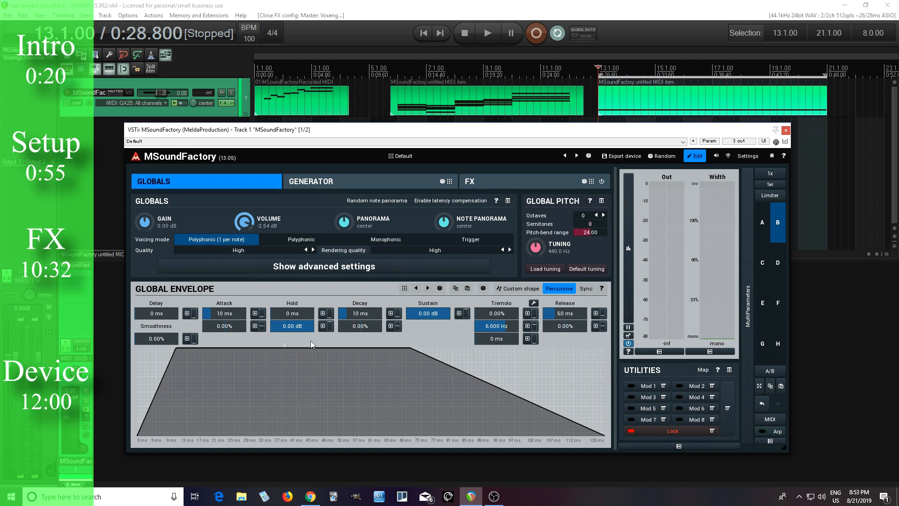
click(367, 189)
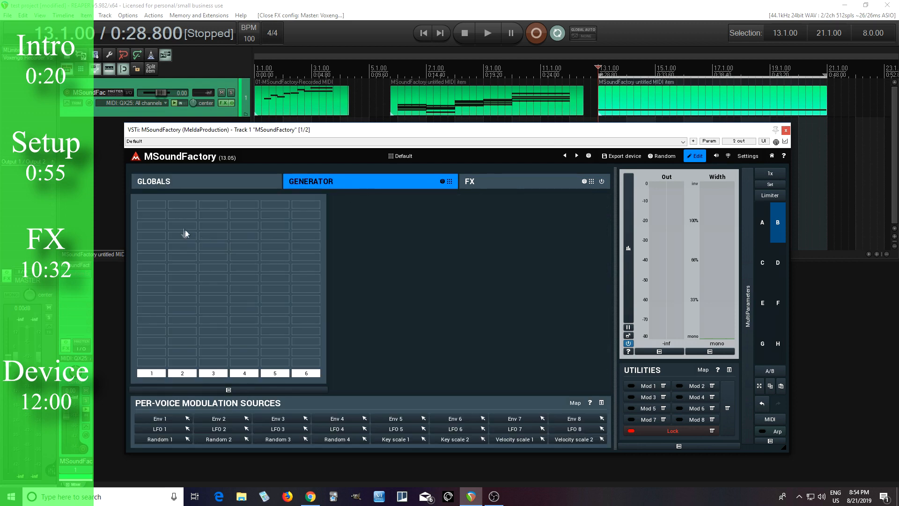
click(157, 208)
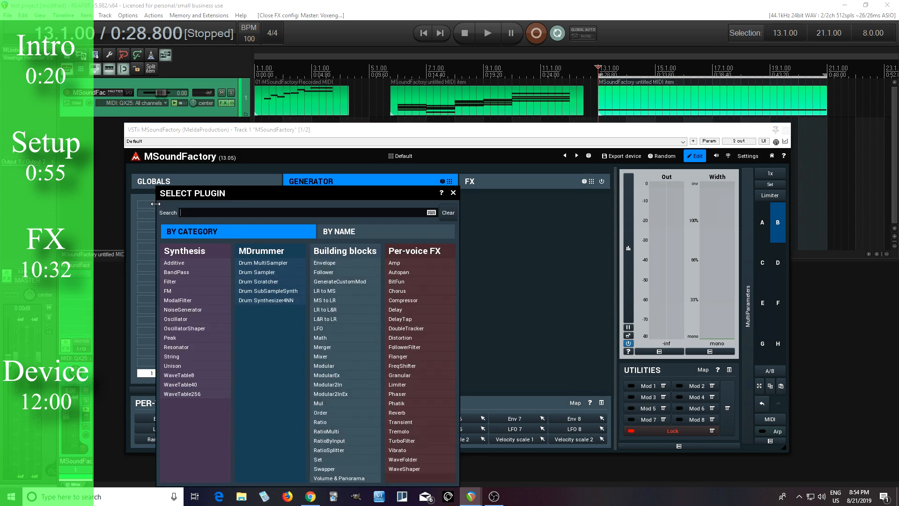
click(181, 320)
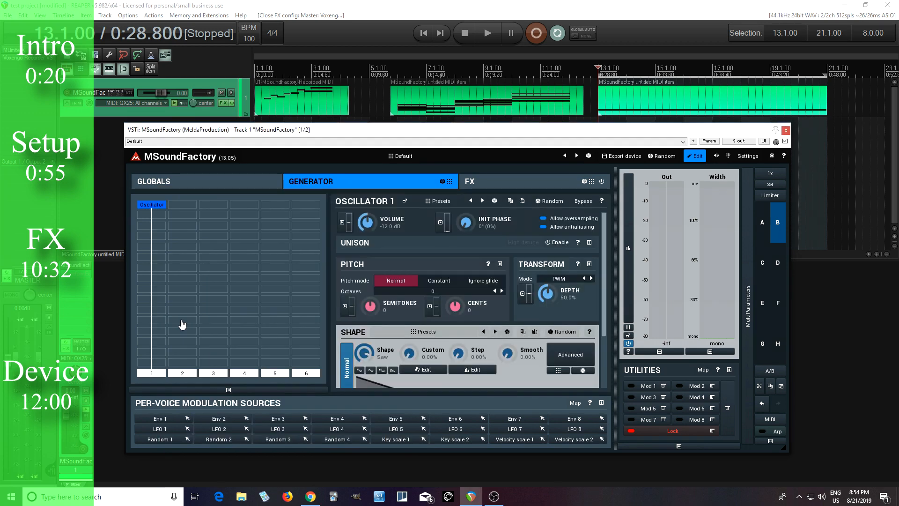
click(359, 371)
drag(603, 321, 609, 385)
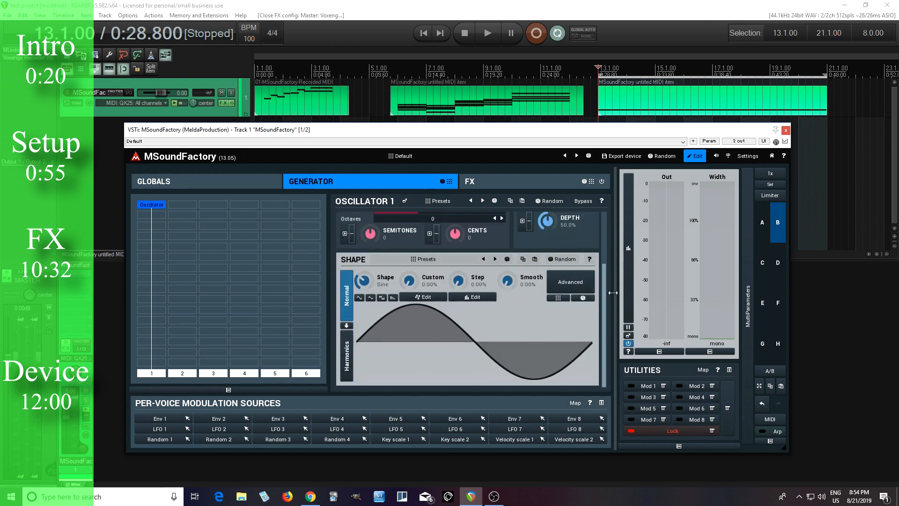
scroll(601, 229, up, 3)
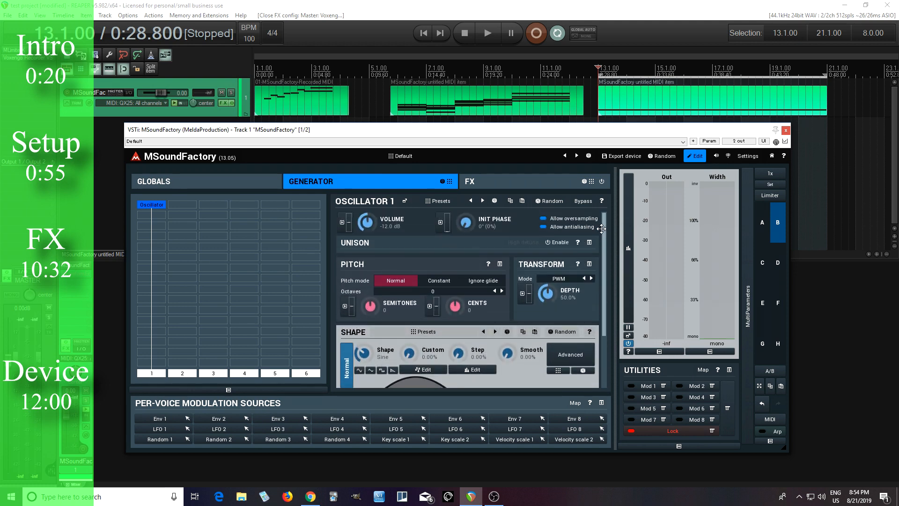
Add a Mixer to the fifth slot of generator column 1 with Input 1 and Steal input 1 enabled.
double_click(148, 246)
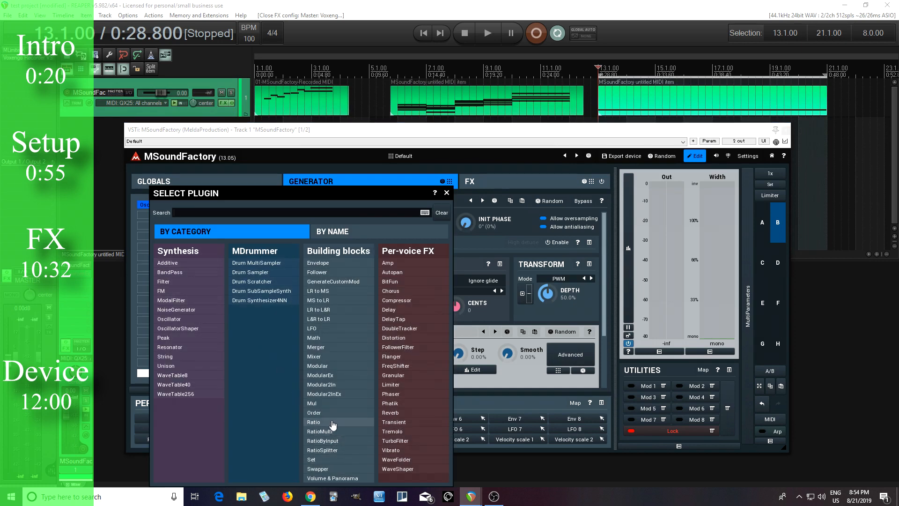
click(324, 357)
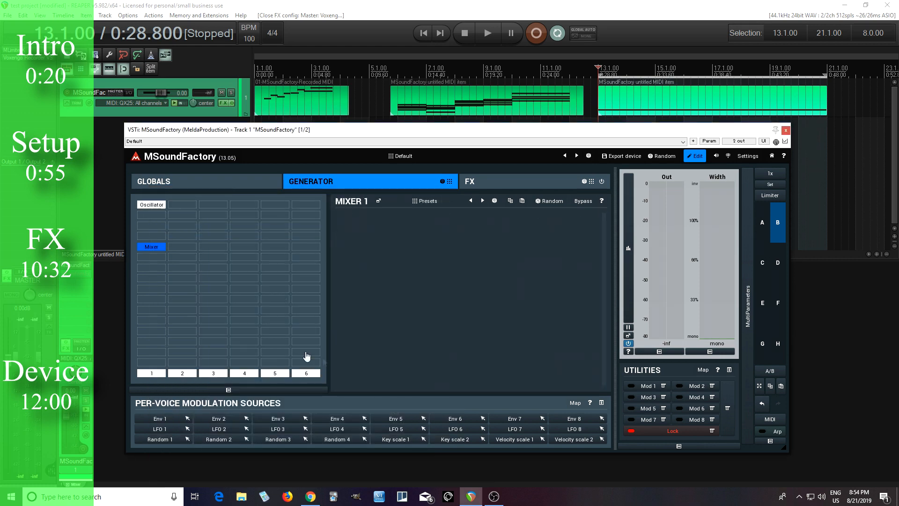
right_click(151, 247)
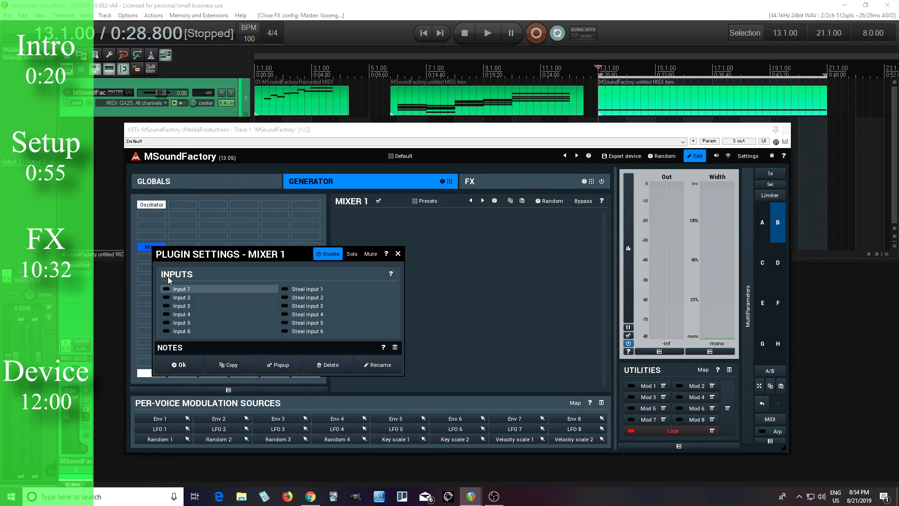
click(177, 291)
click(294, 289)
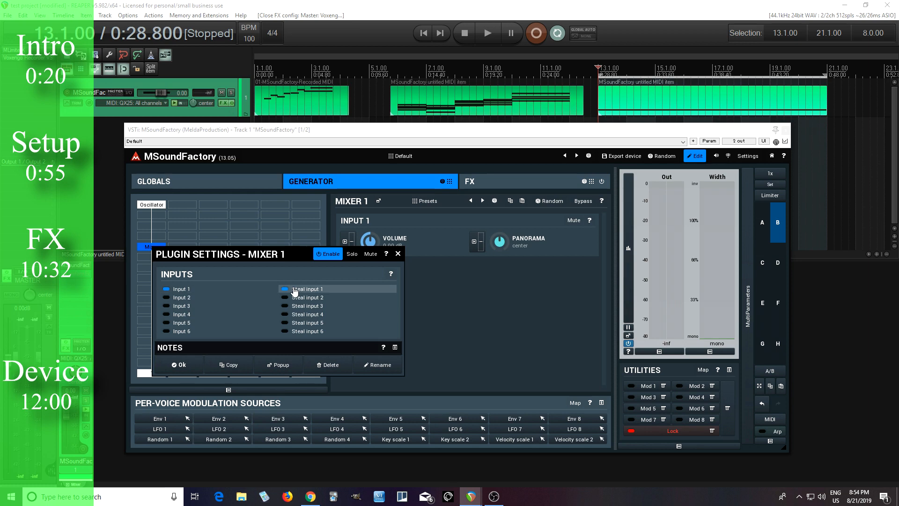
click(179, 365)
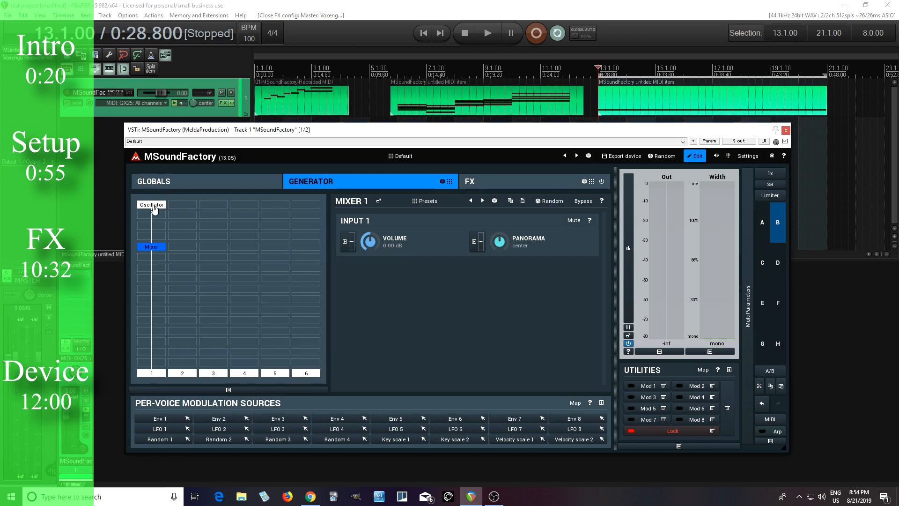
Modulate the oscillator's Semitones with LFO 1 at a depth of 50%.
click(155, 209)
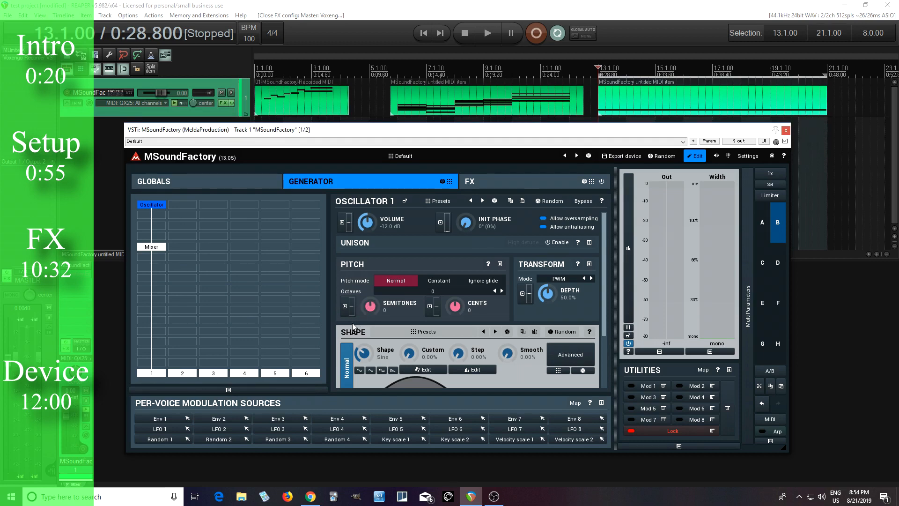
drag(369, 307, 369, 262)
double_click(370, 306)
drag(187, 430, 350, 317)
click(344, 305)
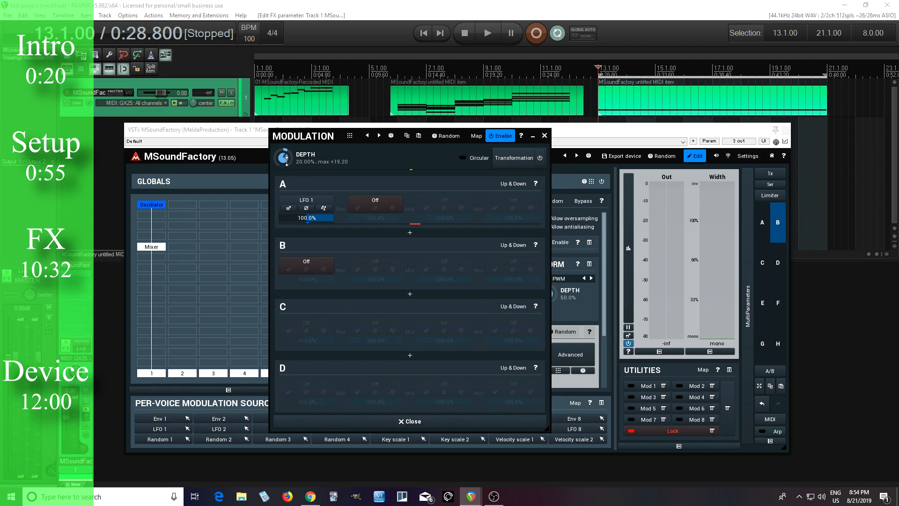
drag(283, 158, 73, 119)
double_click(58, 138)
click(116, 209)
click(115, 241)
click(117, 254)
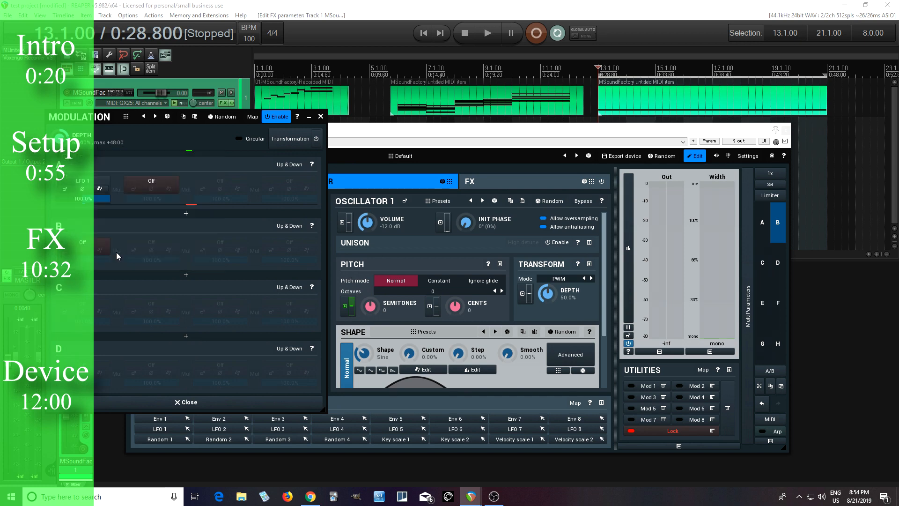
click(321, 117)
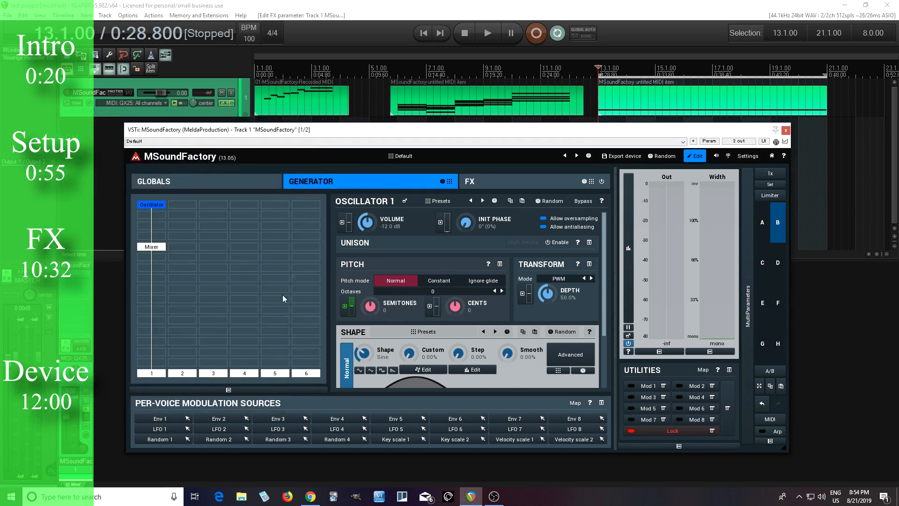
Give LFO 1 an inverted Saw shape and audition the selected MIDI section.
click(169, 429)
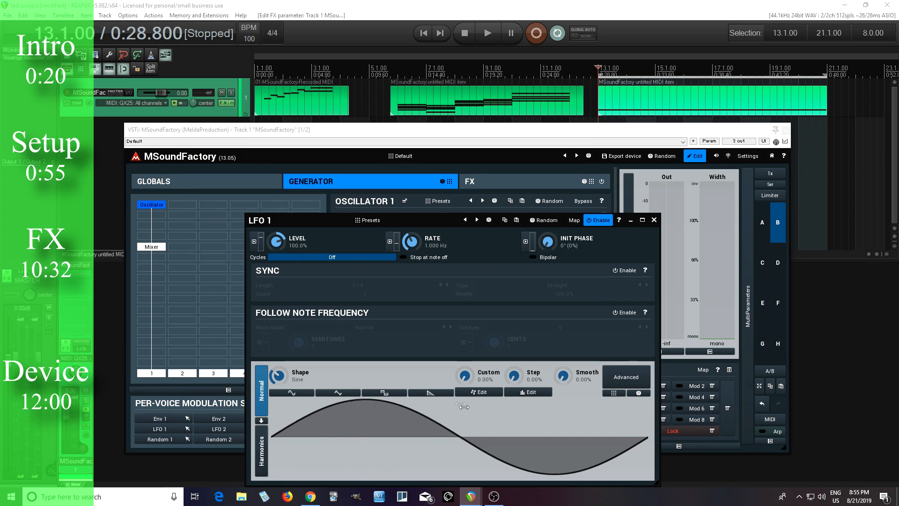
click(435, 395)
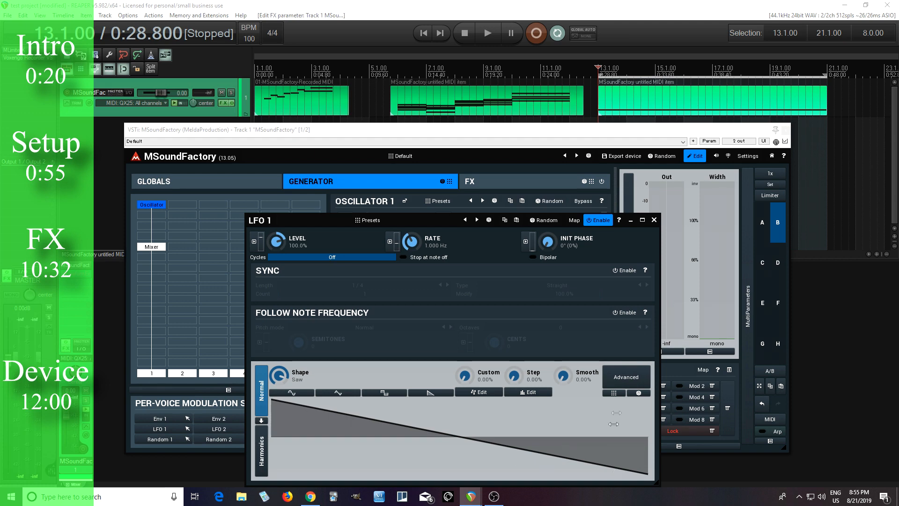
click(626, 378)
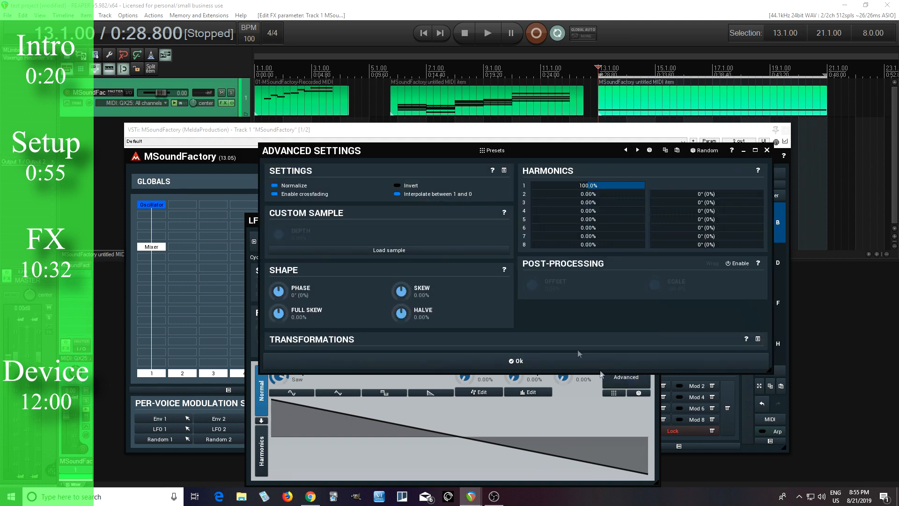
click(409, 187)
click(511, 360)
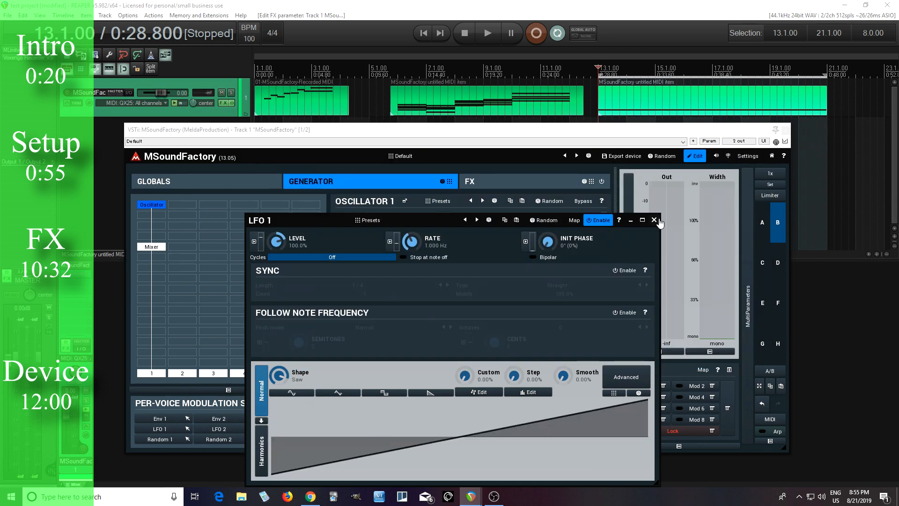
click(654, 220)
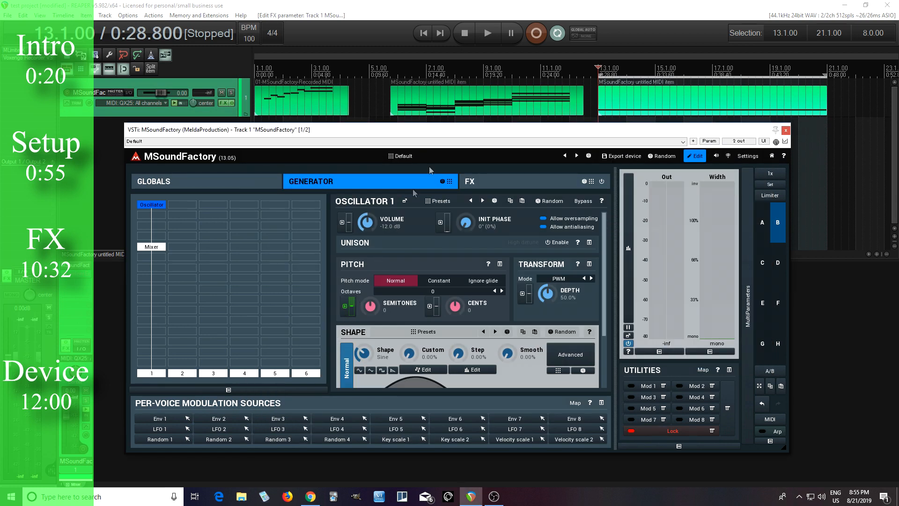
click(487, 35)
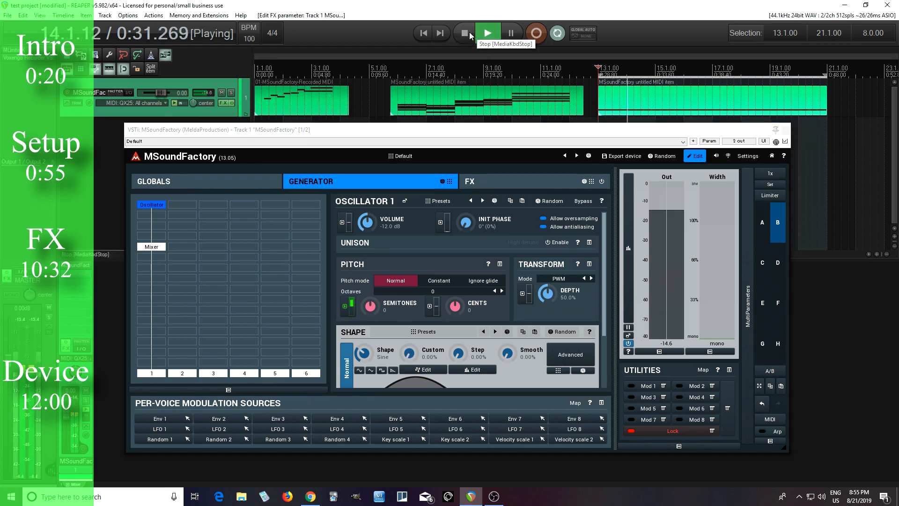
click(470, 32)
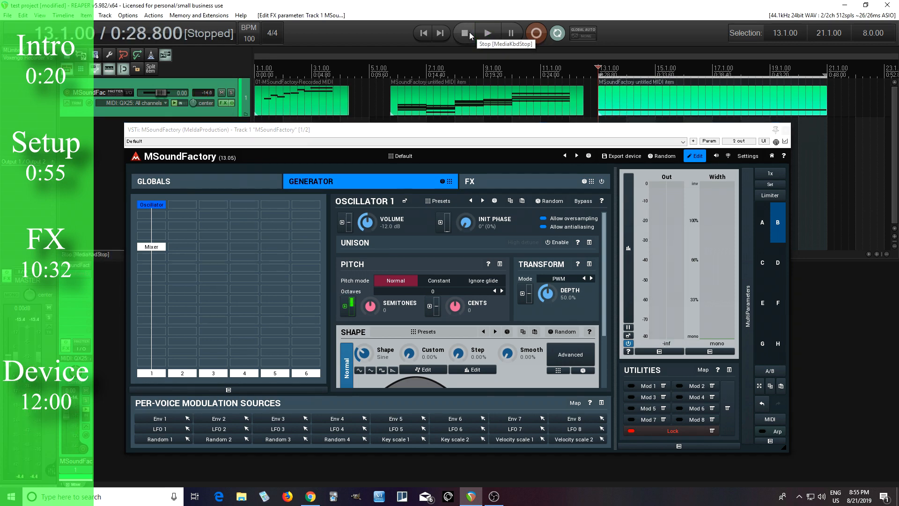
Enable sync on LFO 1 with a length of 8 and audition the result.
click(159, 432)
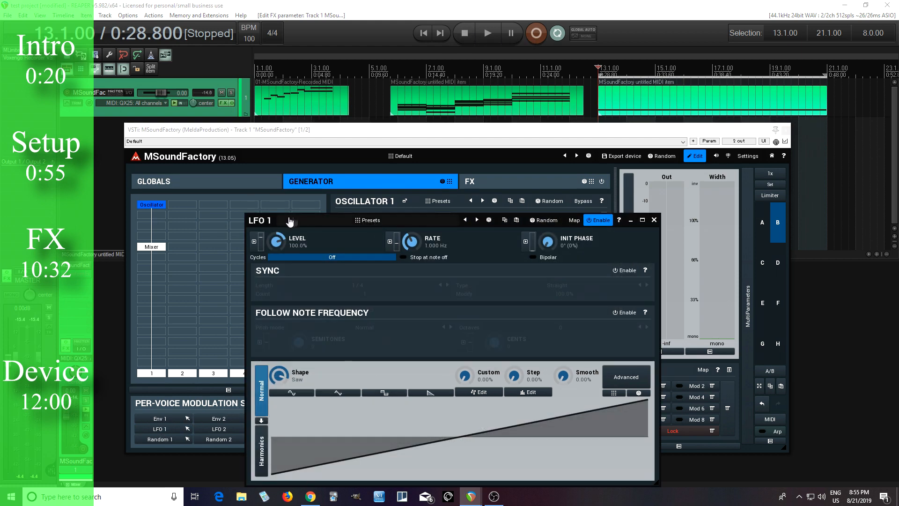
drag(259, 225, 243, 152)
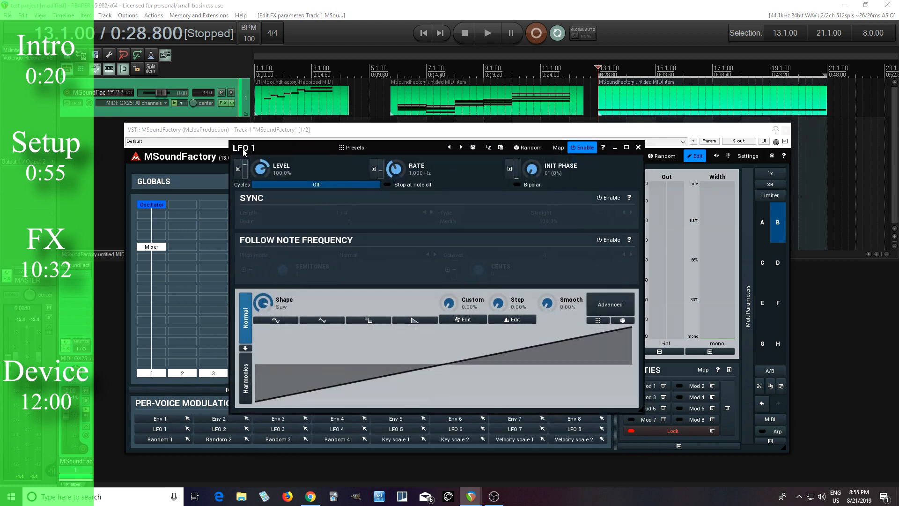
click(608, 199)
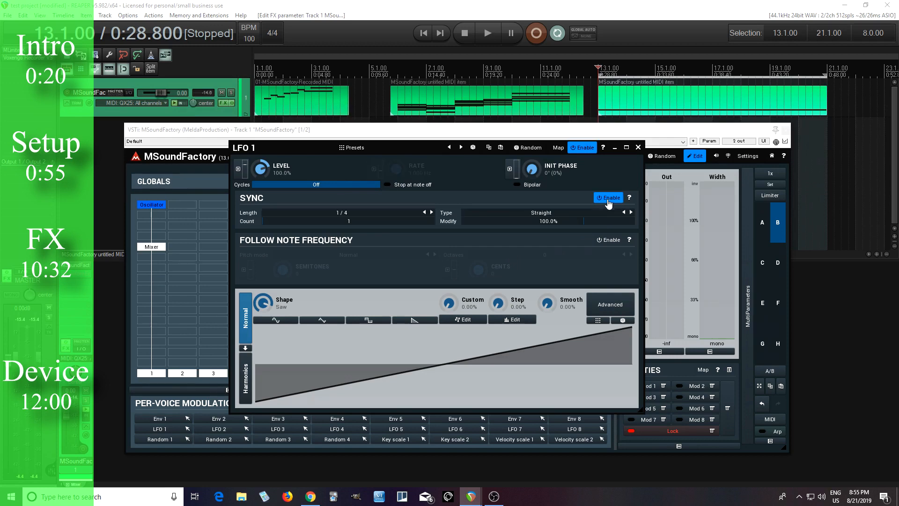
click(384, 217)
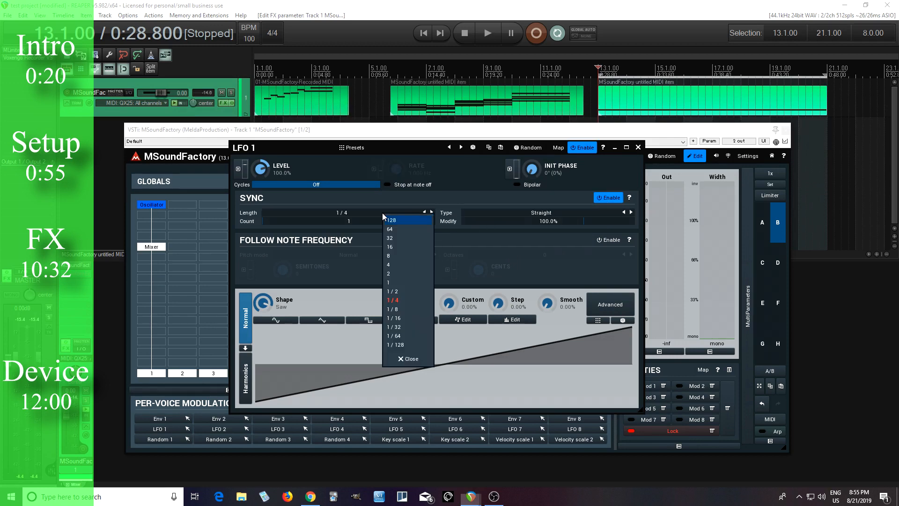
click(395, 257)
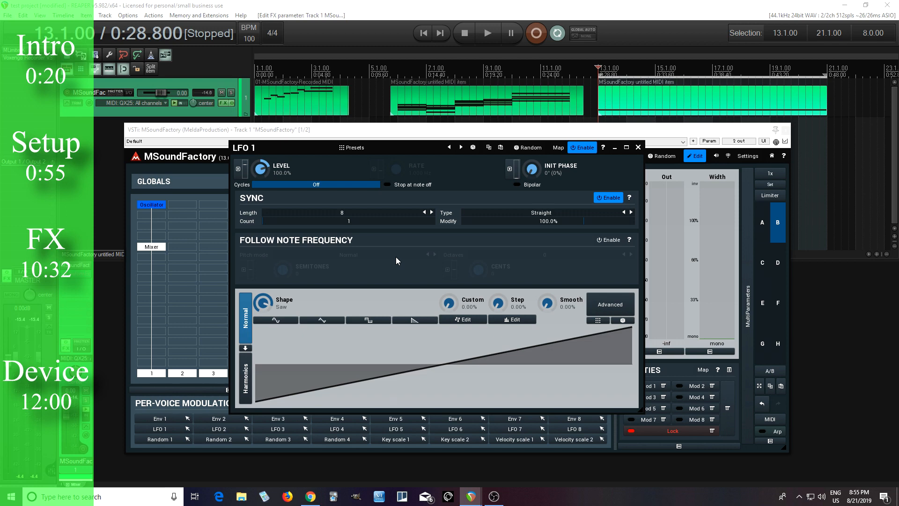
click(638, 147)
click(490, 38)
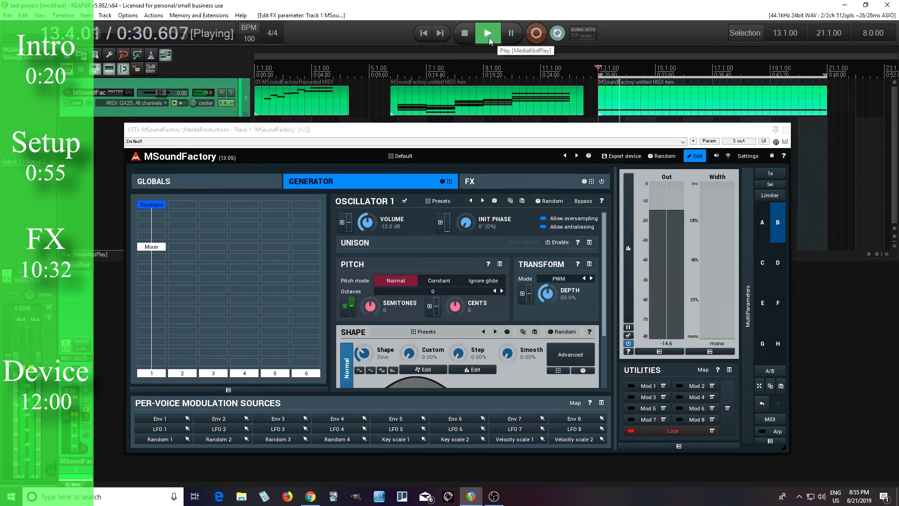
click(463, 31)
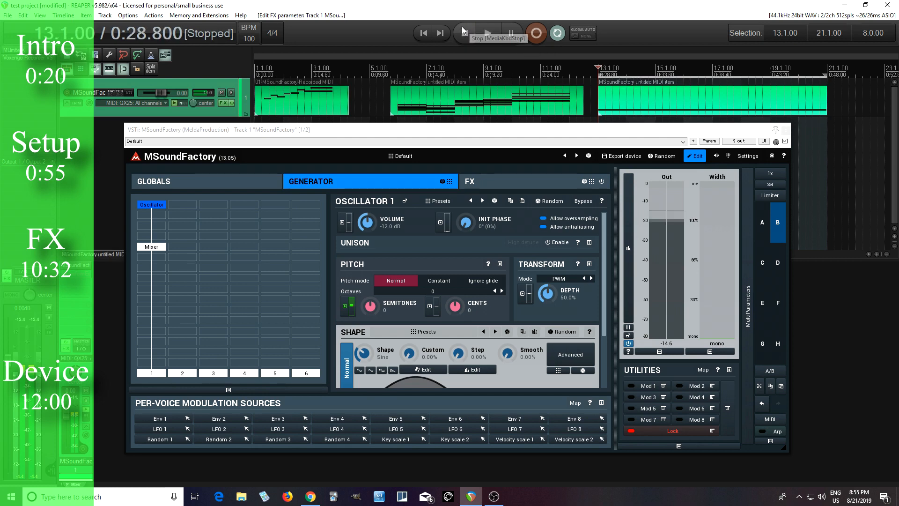
Step LFO 1's sync length on to the next available value and play the MIDI section again.
click(178, 429)
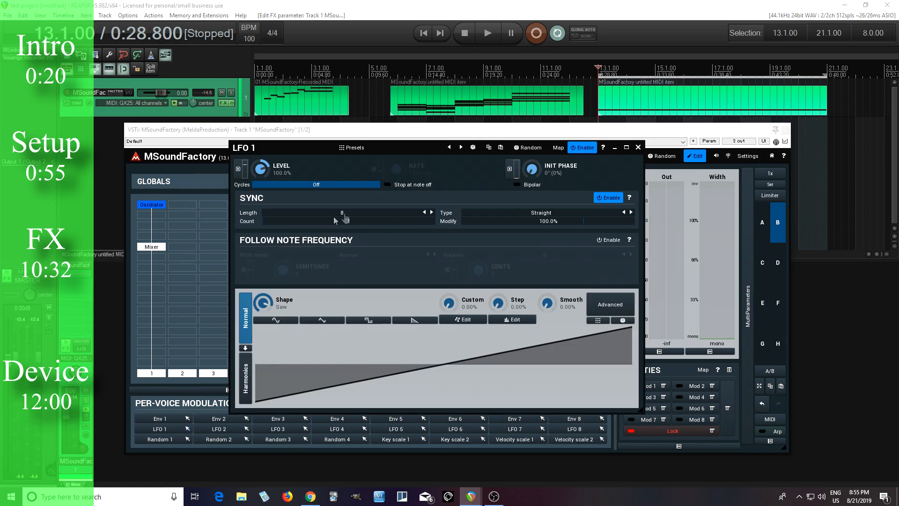
click(432, 213)
click(638, 147)
click(490, 35)
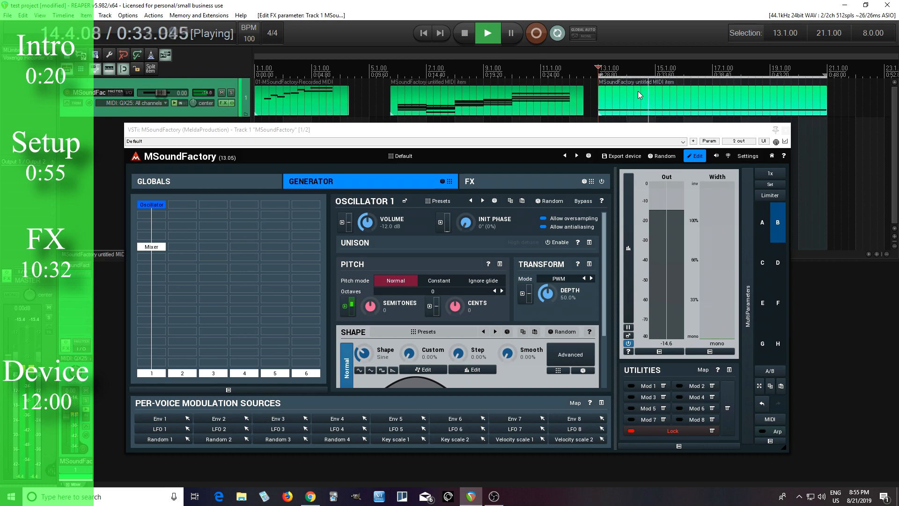
click(468, 30)
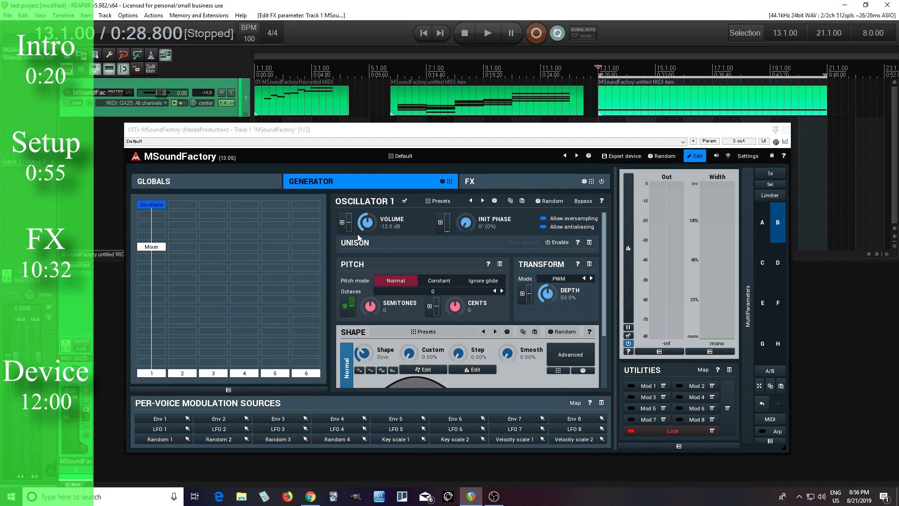
Lower the oscillator's volume to silence and modulate it with LFO 5 up to a maximum of -12.0 dB.
drag(359, 220, 358, 262)
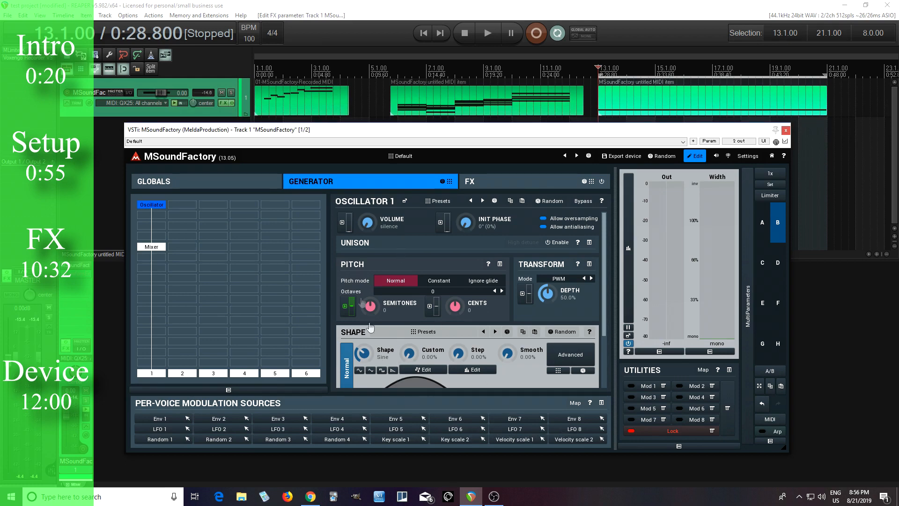
click(343, 229)
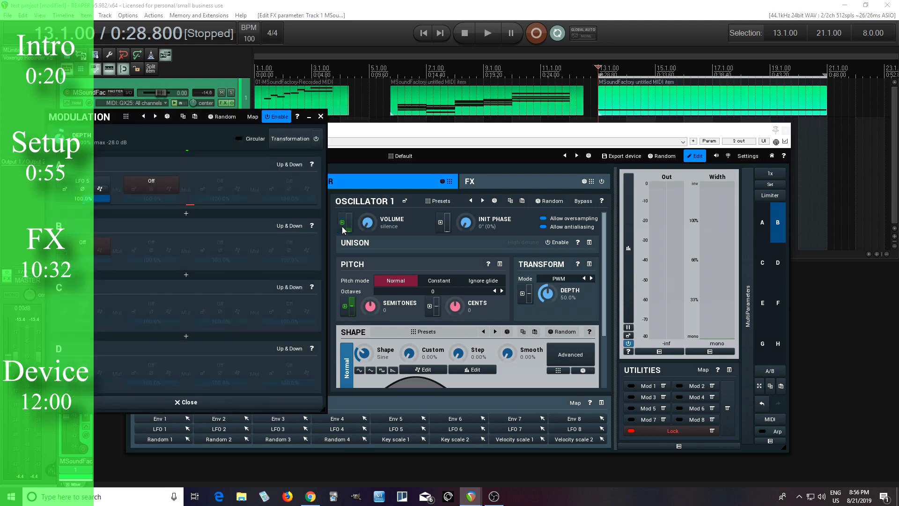
double_click(99, 188)
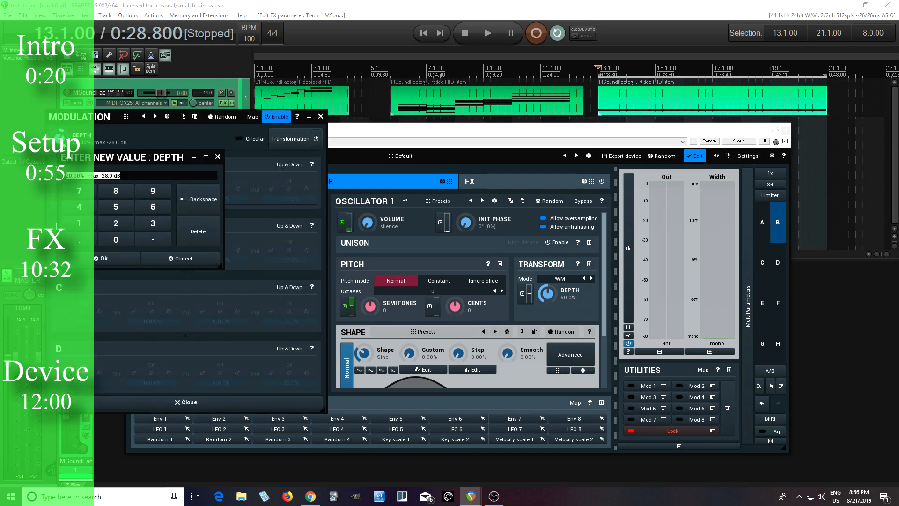
click(121, 258)
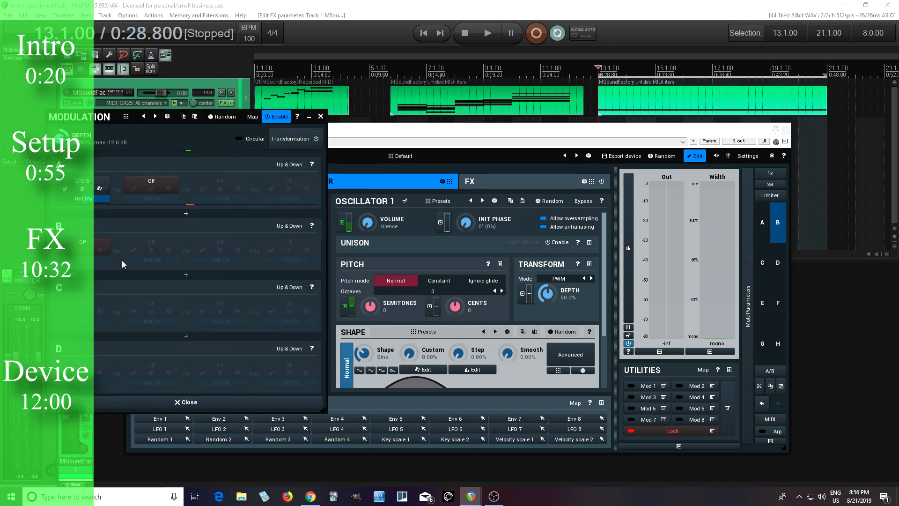
Enable sync on LFO 5 with a length of 4.
click(66, 190)
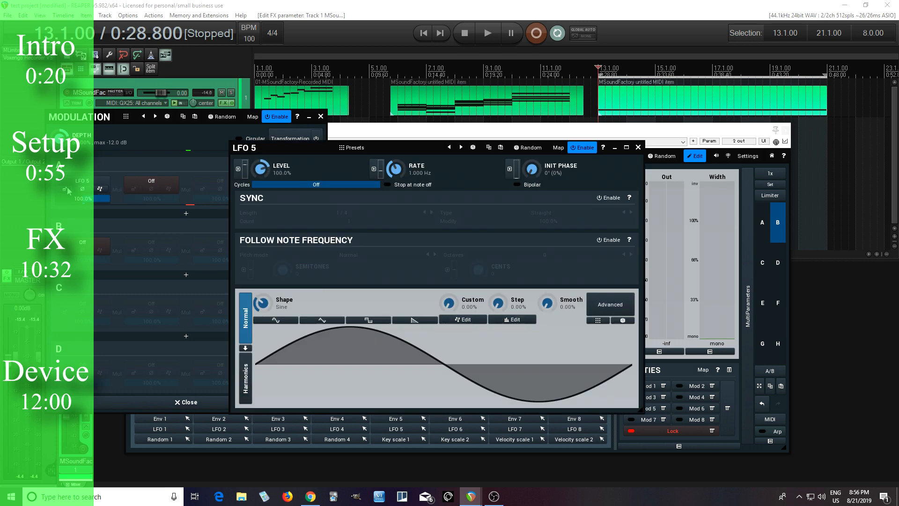
click(603, 197)
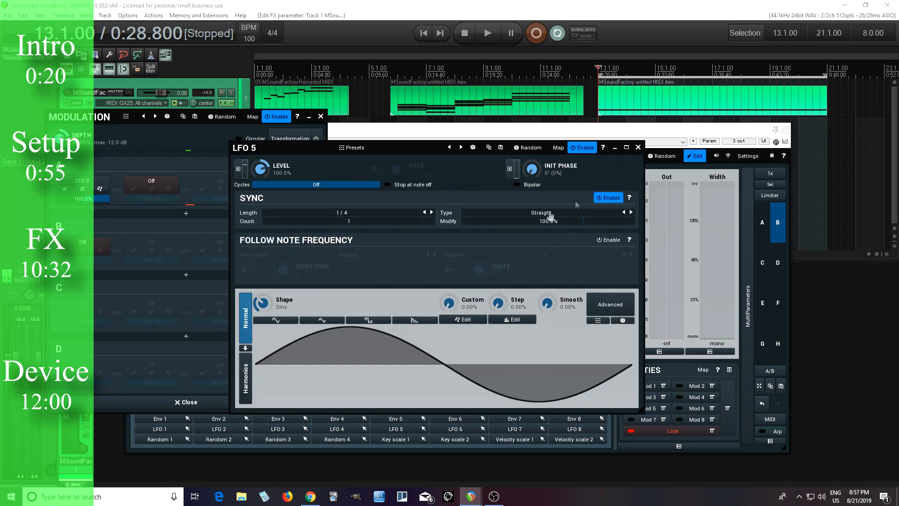
click(342, 215)
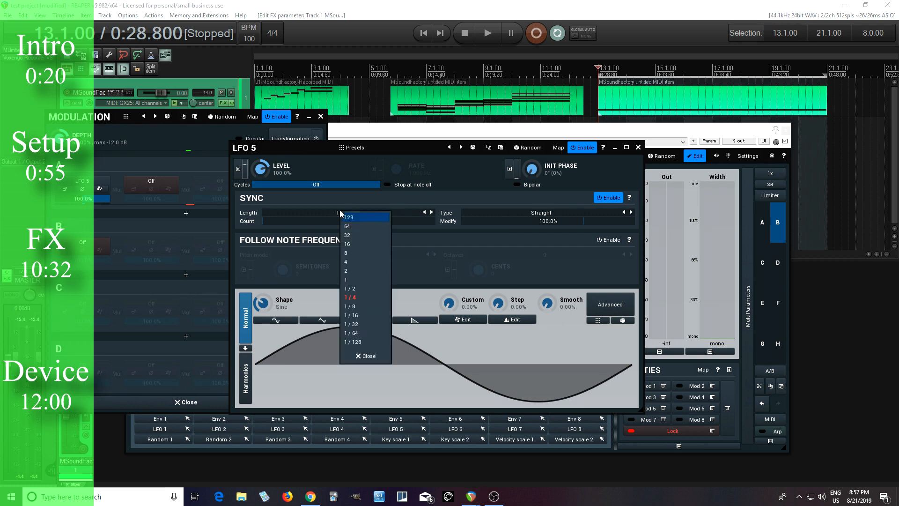
click(350, 266)
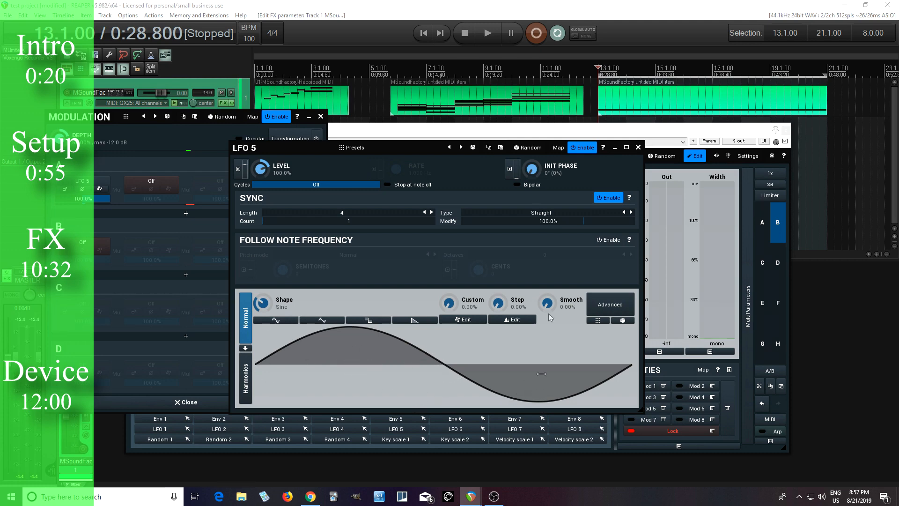
Set LFO 5's initial phase to 270° and close its settings.
double_click(532, 169)
click(557, 253)
click(527, 223)
click(558, 270)
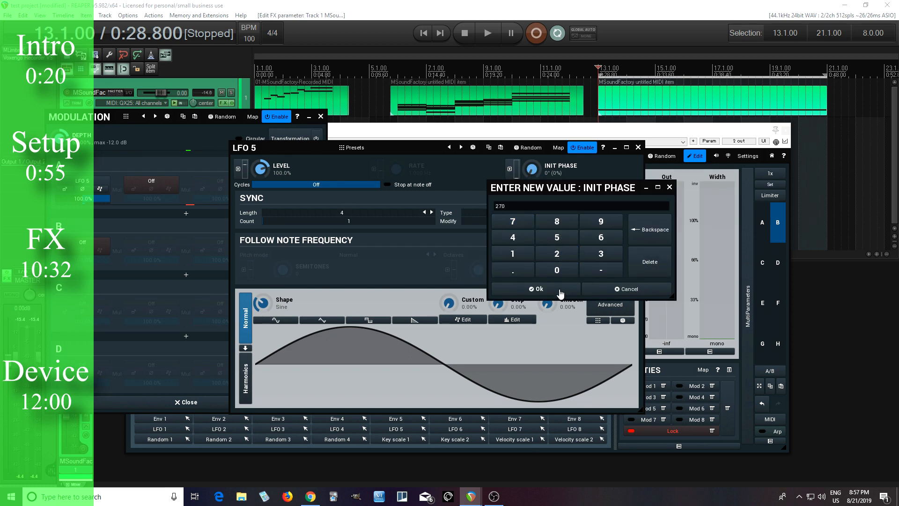
click(560, 288)
click(638, 147)
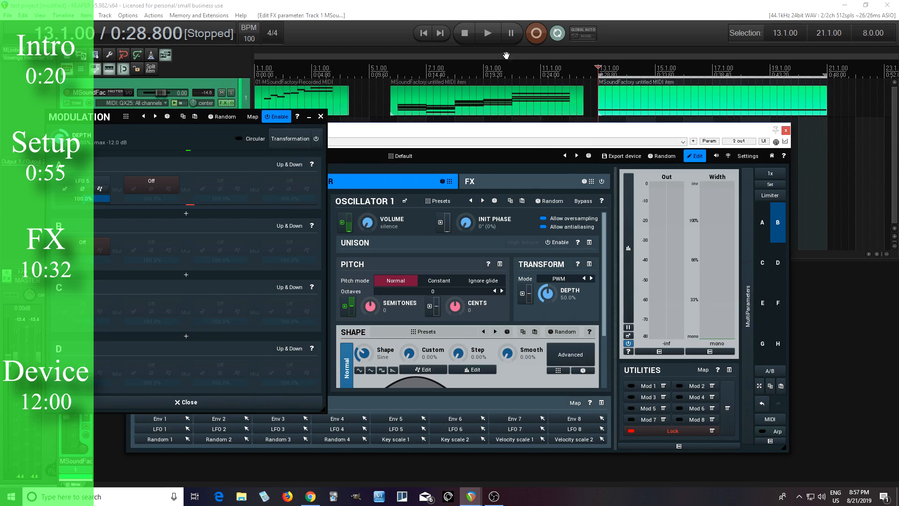
Audition the volume-modulated oscillator on the selected MIDI section, stop playback and close the modulation settings.
click(489, 39)
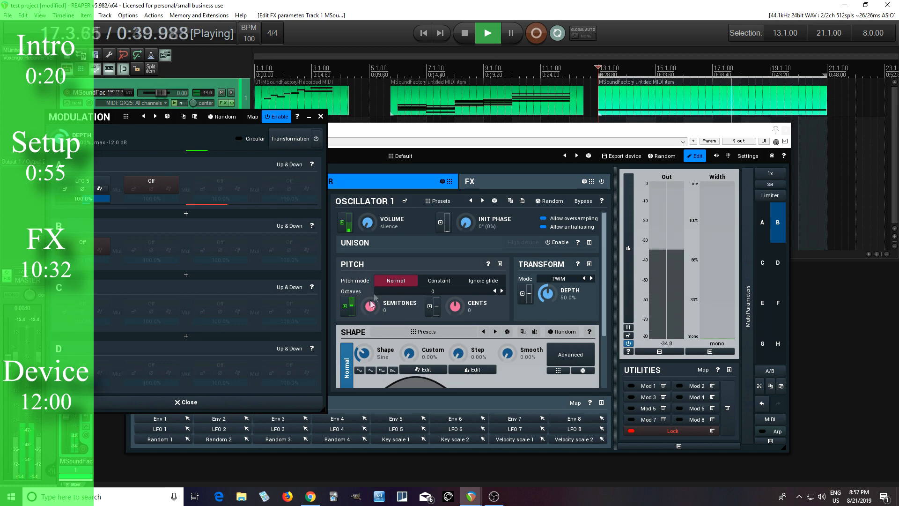
click(465, 33)
click(321, 116)
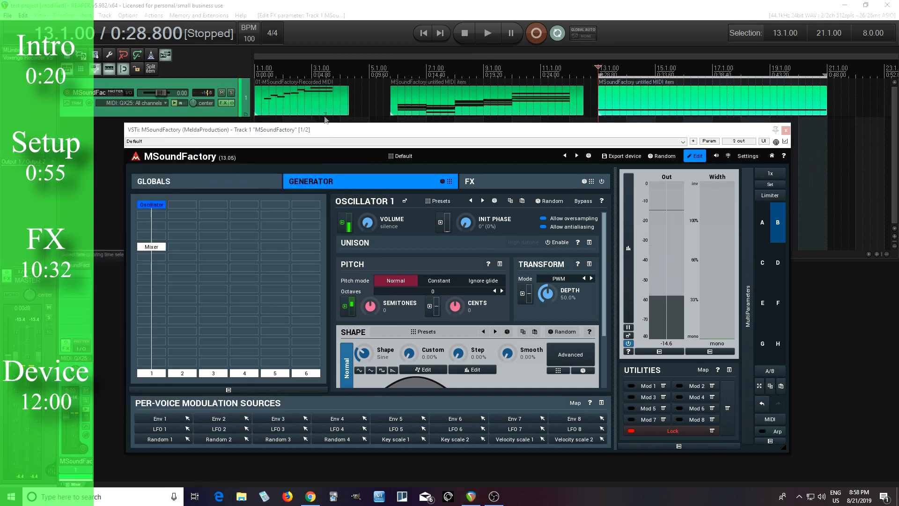
Add an Analyzer to the first FX lane and play the MIDI section to view its spectrum.
click(492, 180)
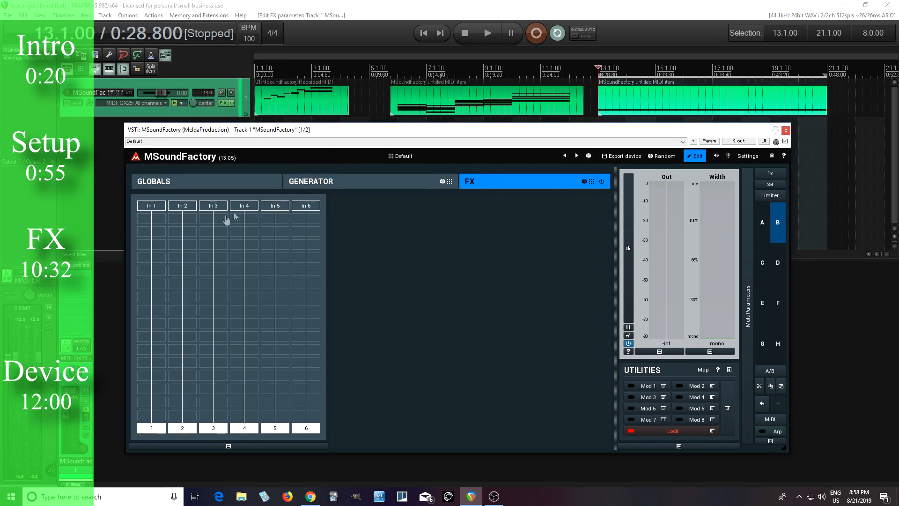
click(153, 282)
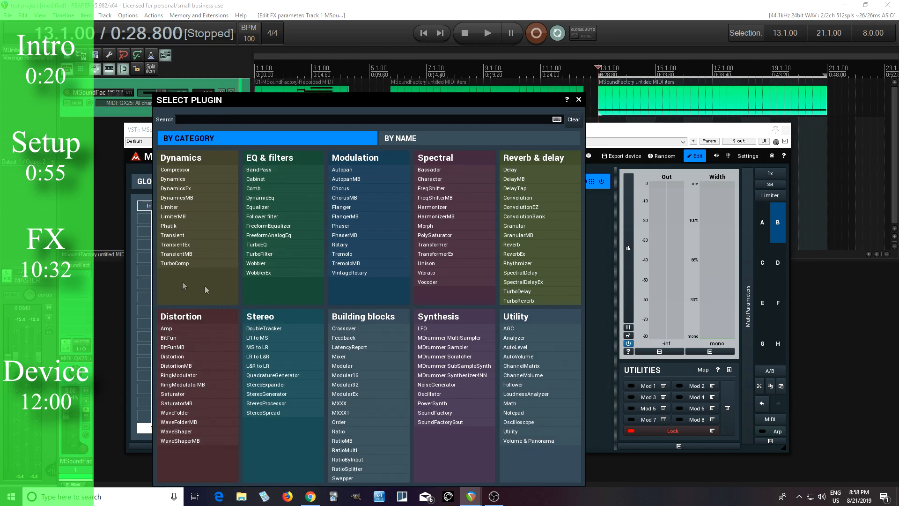
click(546, 339)
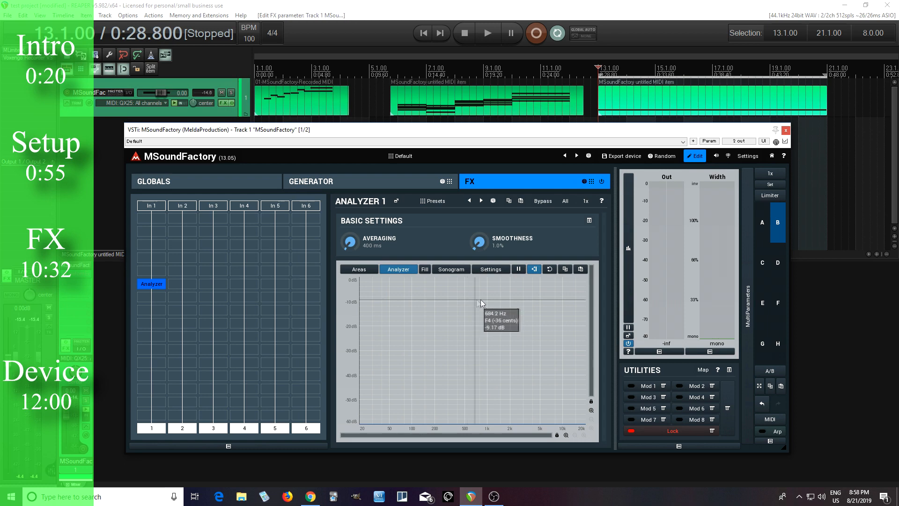
click(493, 43)
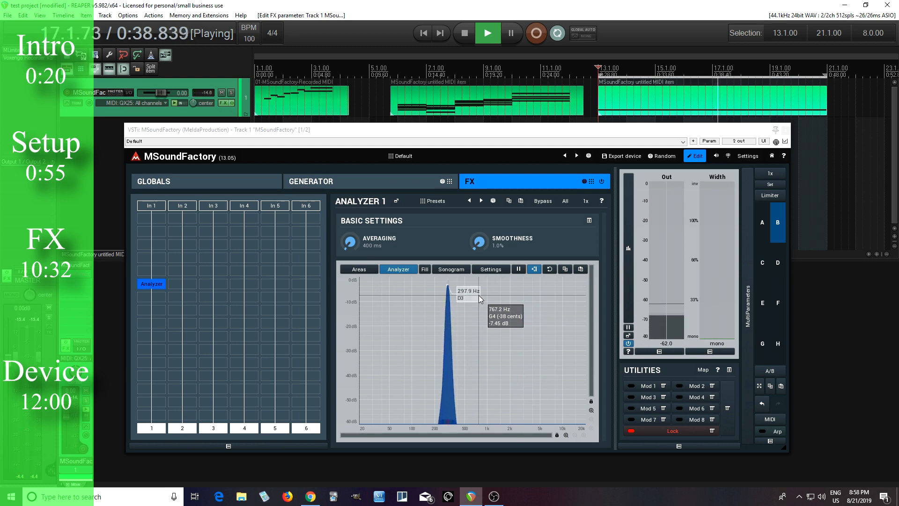
click(464, 37)
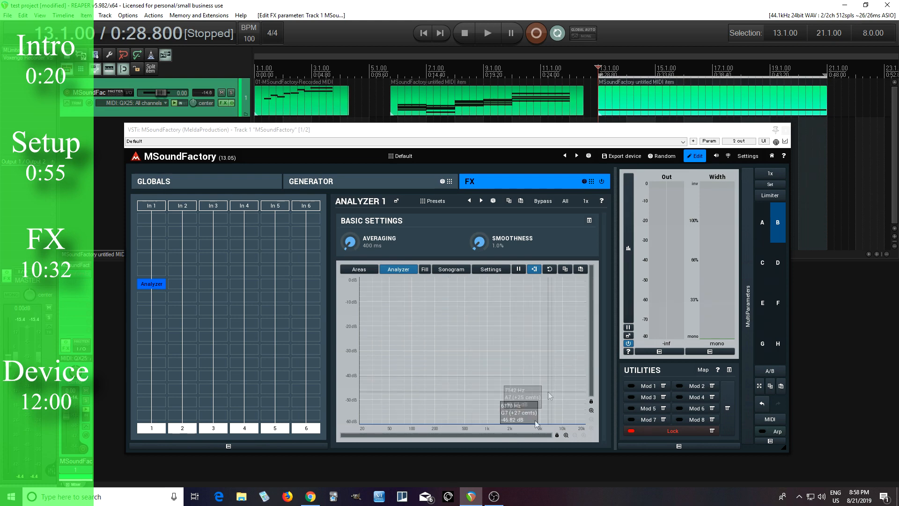
Copy Oscillator 1 in the generator and paste the duplicate into the second column of the same row.
click(339, 183)
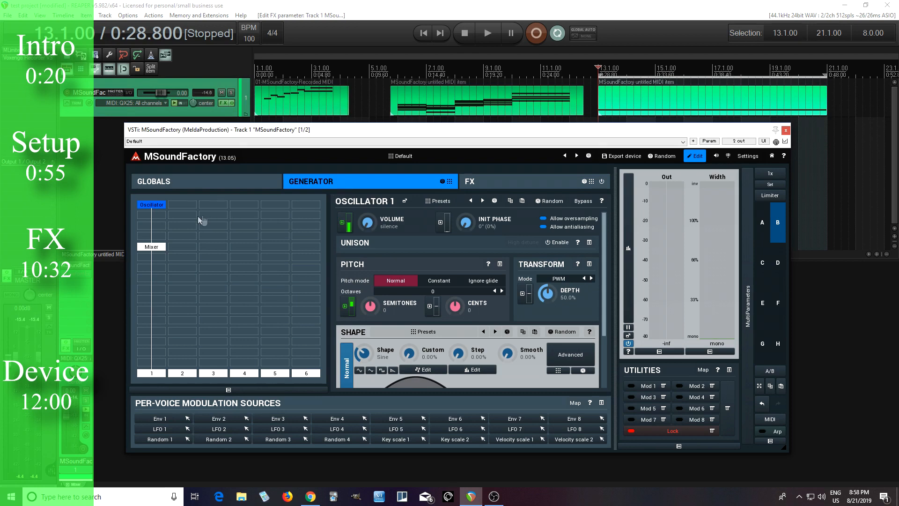
right_click(150, 205)
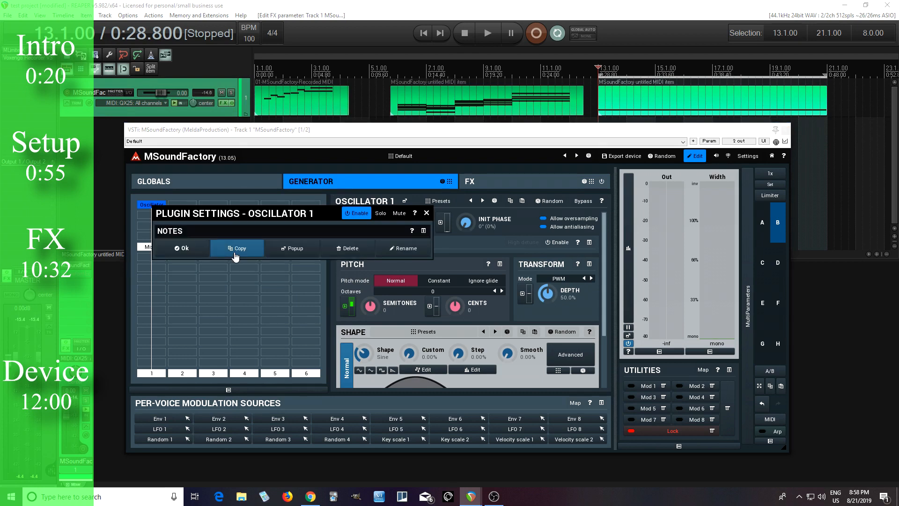
click(427, 214)
click(186, 206)
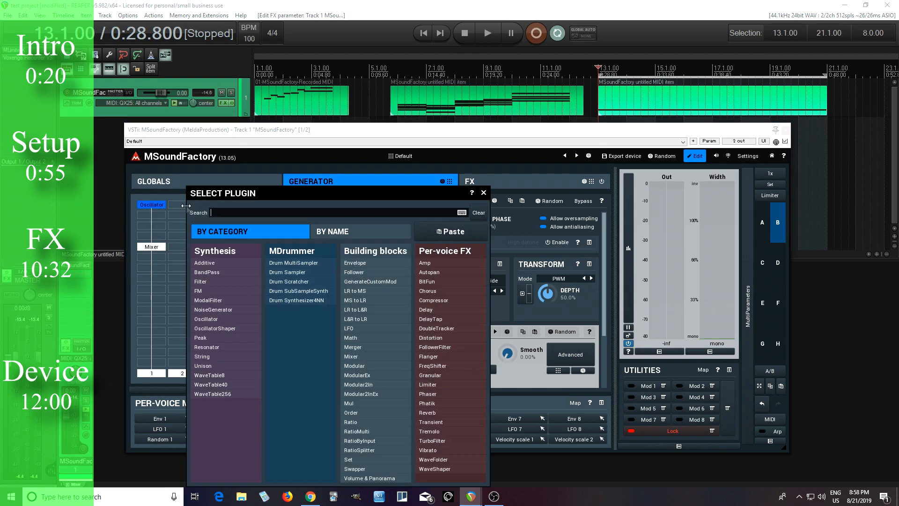
click(483, 193)
Enable Input 2 and Steal input 2 on Mixer 1 to feed Oscillator 2 into it.
right_click(147, 247)
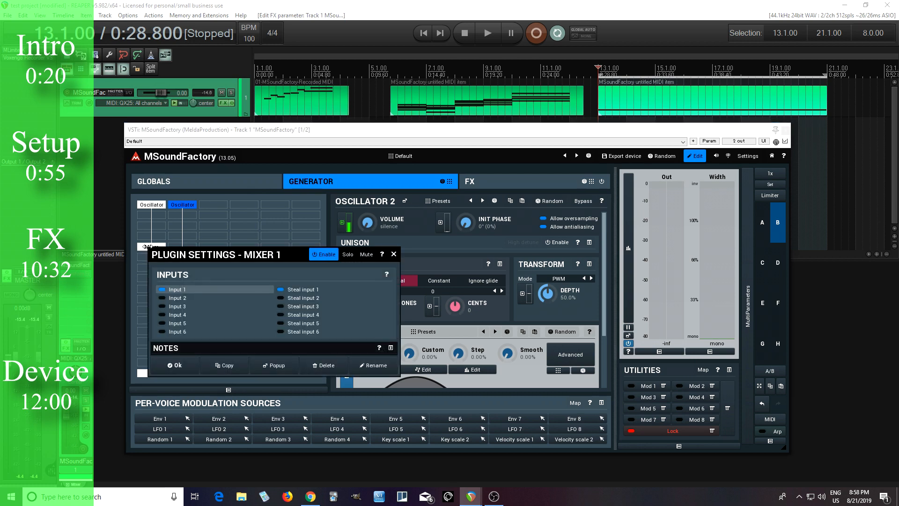
click(187, 299)
click(281, 298)
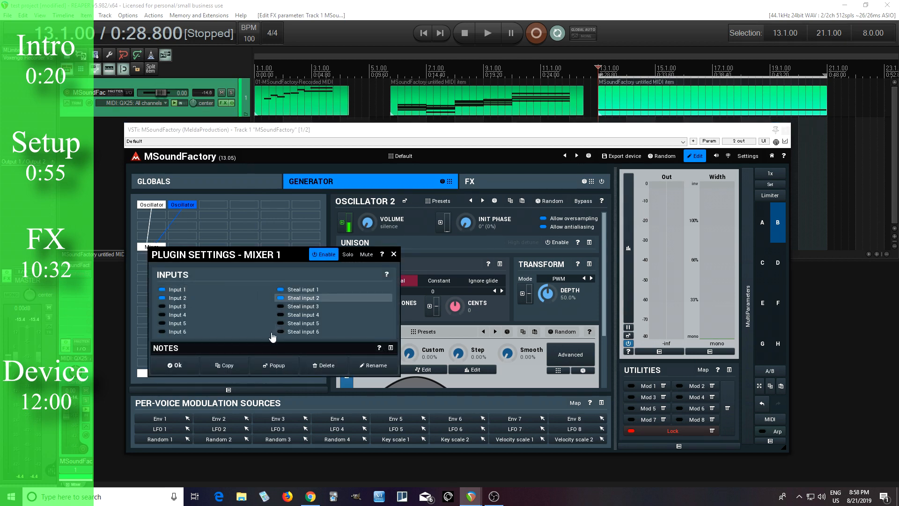
click(189, 370)
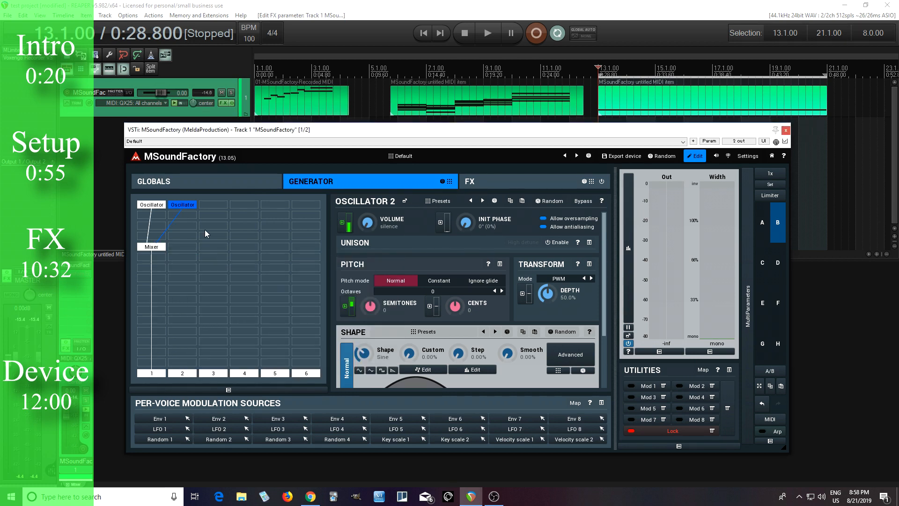
Switch Oscillator 2's Semitones modulation source to LFO 2 and give LFO 2 a copy of LFO 1's settings.
click(344, 312)
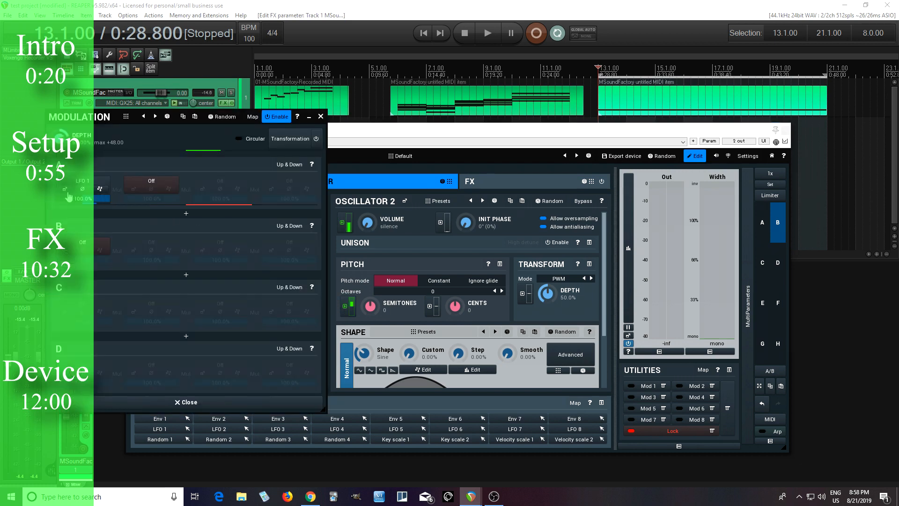
click(69, 196)
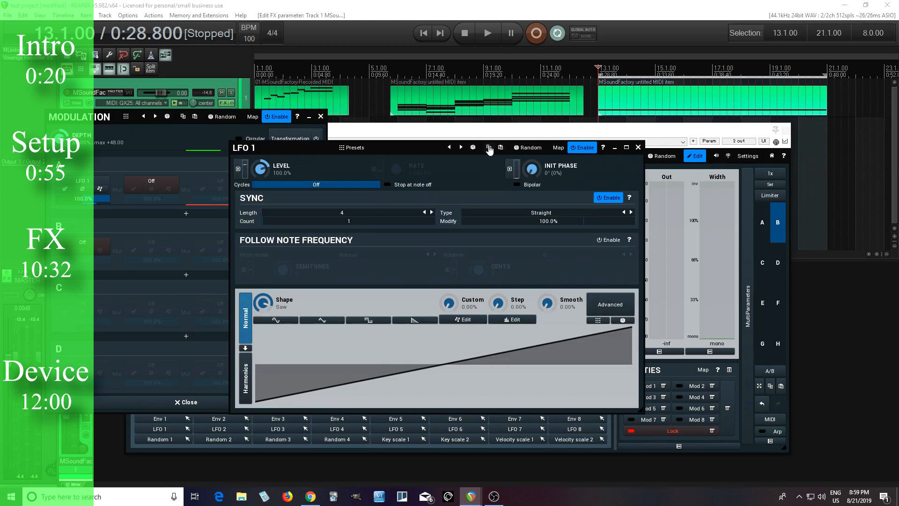
click(638, 148)
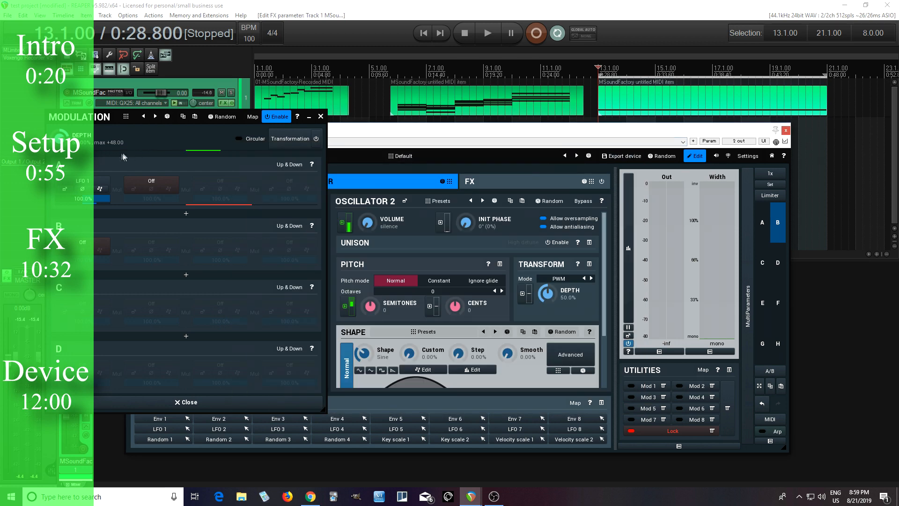
click(90, 184)
click(243, 231)
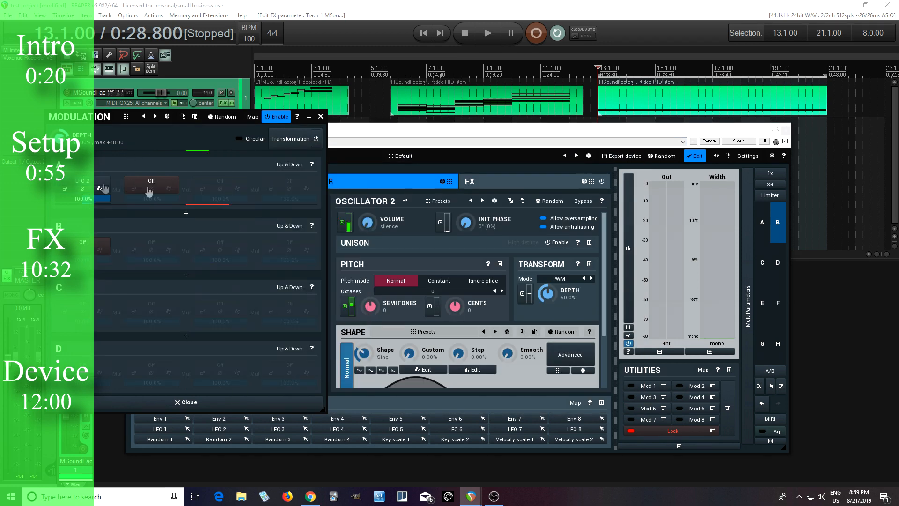
click(103, 189)
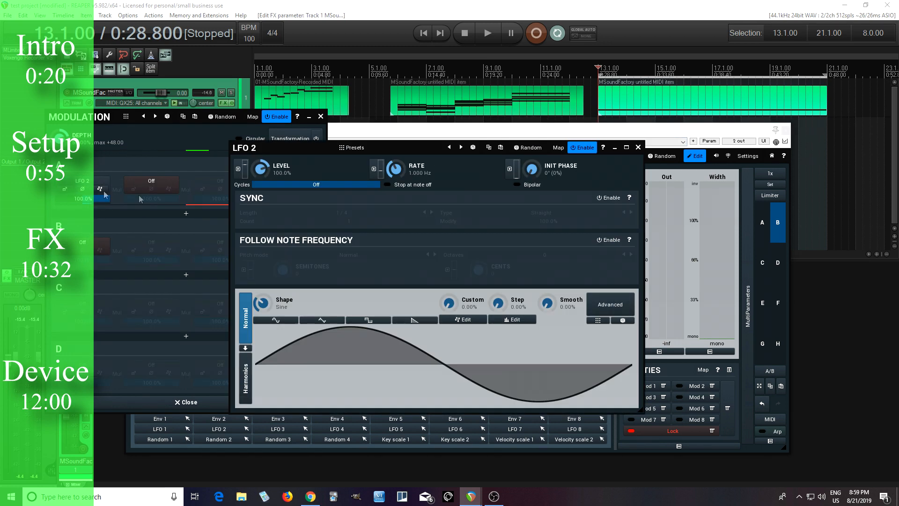
click(501, 148)
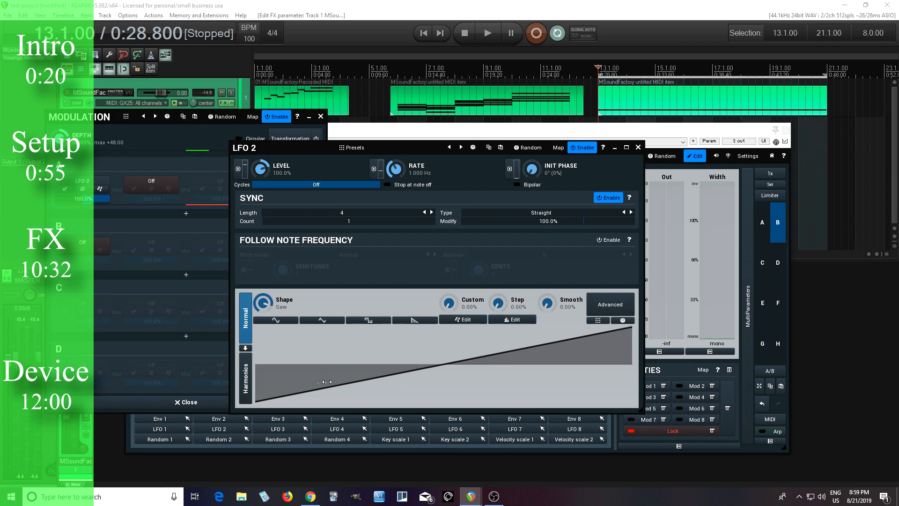
Set LFO 2's initial phase to 90° and close the Semitones modulation settings.
double_click(536, 173)
click(603, 225)
click(556, 268)
click(557, 289)
click(638, 147)
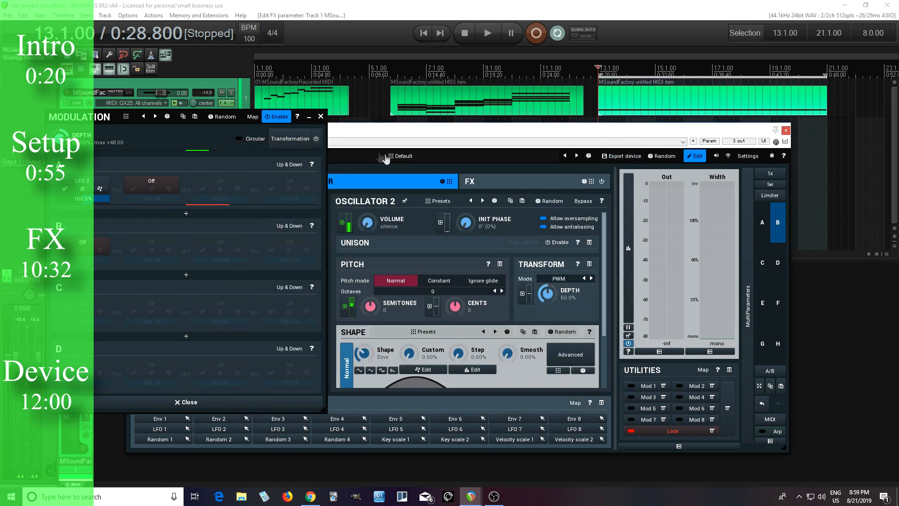
click(321, 117)
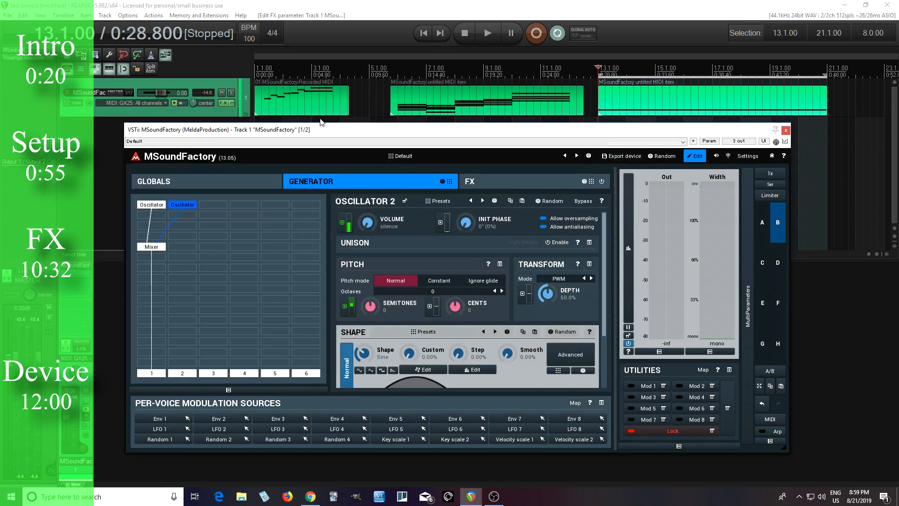
Switch Oscillator 2's Volume modulation source to LFO 6 and give LFO 6 a copy of LFO 5's settings.
click(346, 223)
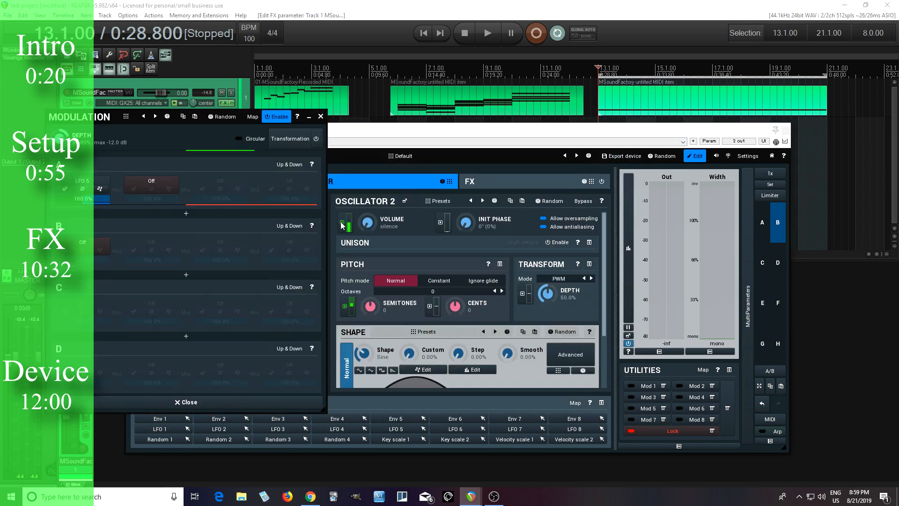
click(66, 190)
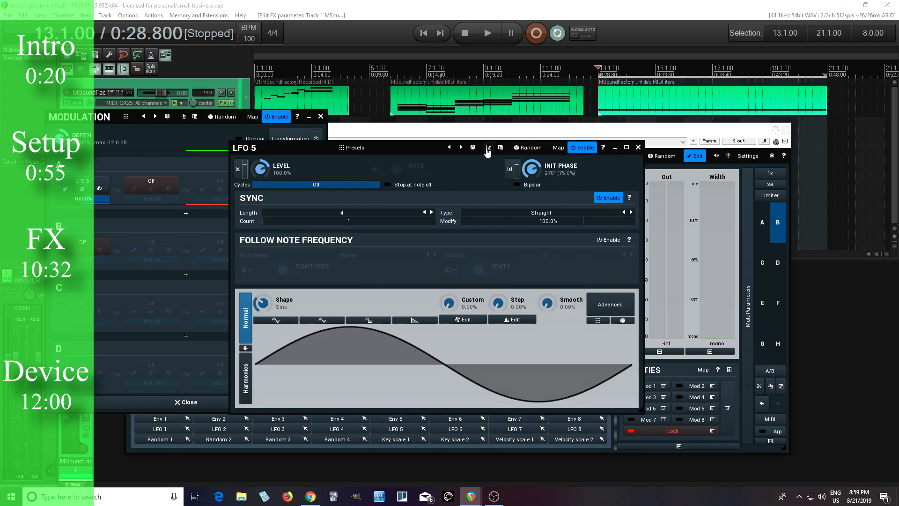
click(638, 147)
click(98, 184)
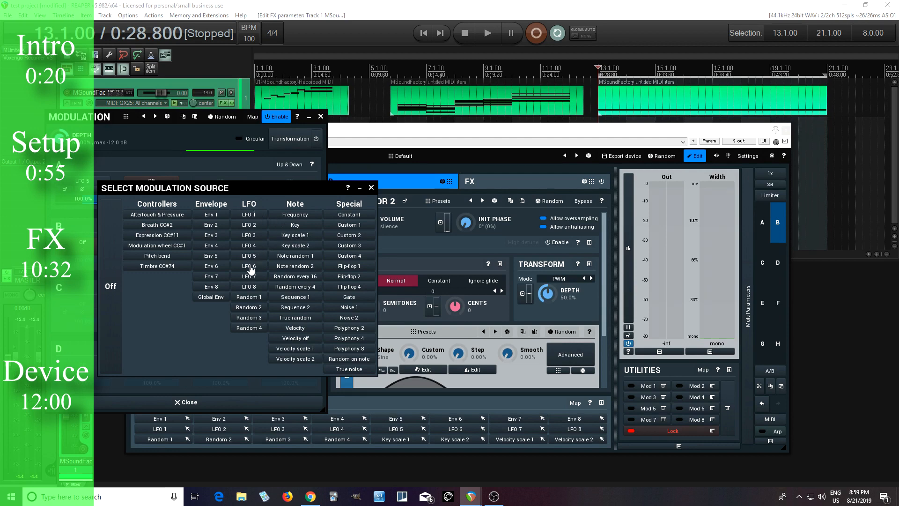
click(249, 266)
click(68, 198)
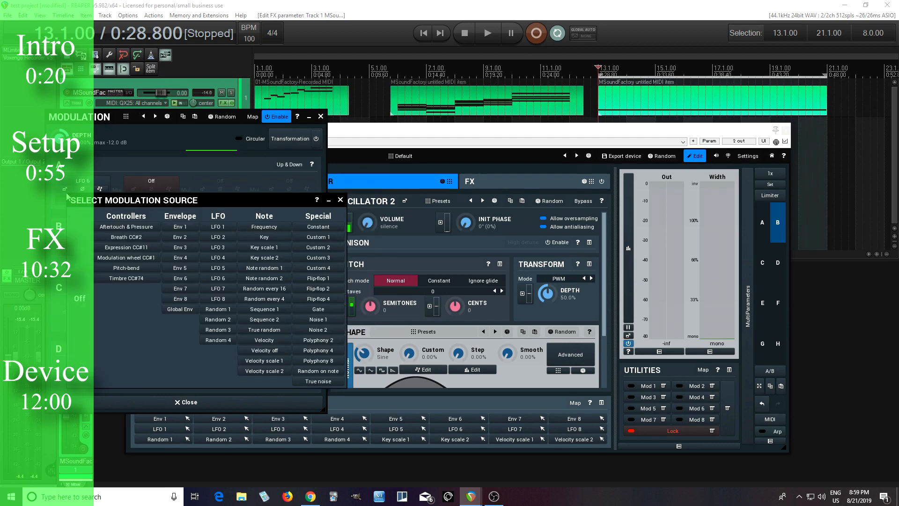
click(65, 190)
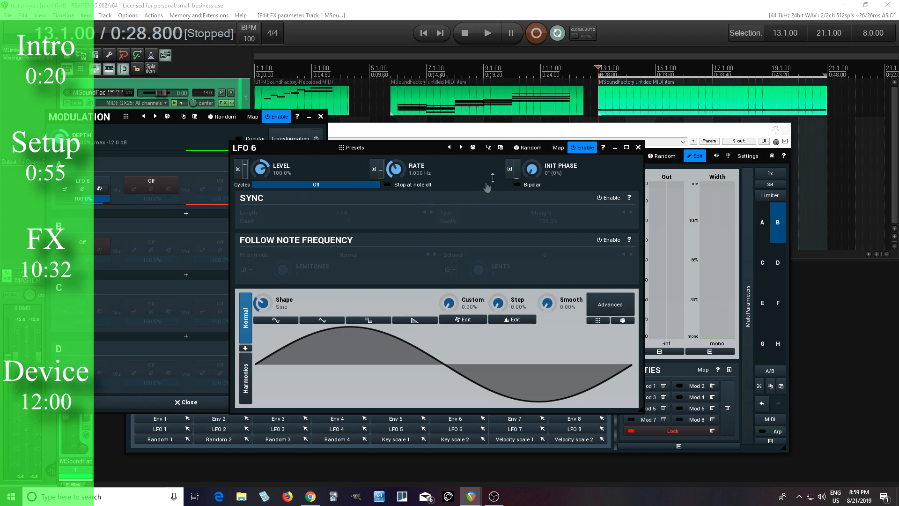
click(501, 148)
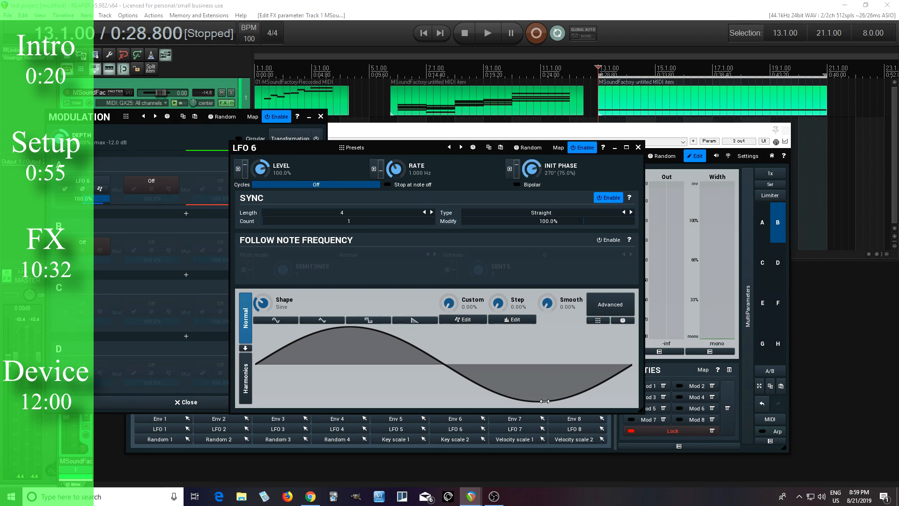
Set LFO 6's initial phase to 0° and close the Volume modulation settings.
double_click(526, 172)
click(638, 148)
click(321, 117)
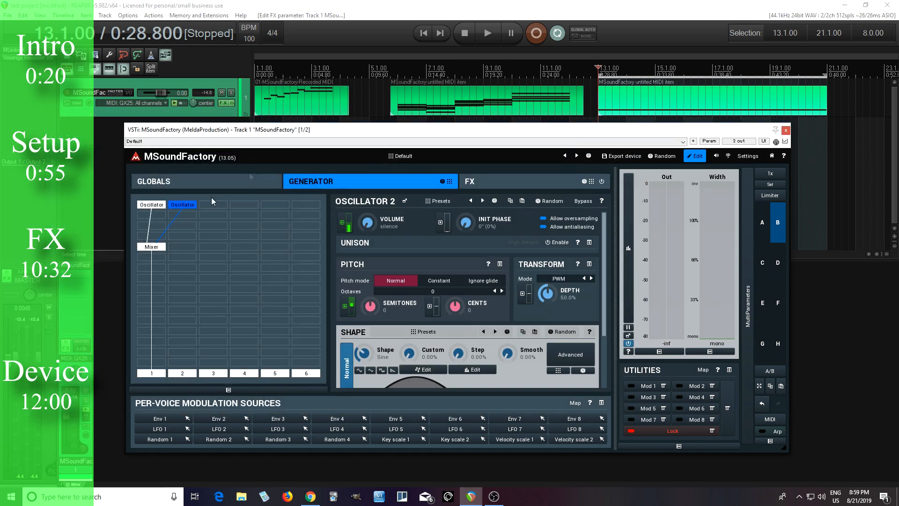
Mute Input 1 on Mixer 1 and play the project to audition Oscillator 2 on its own.
click(164, 249)
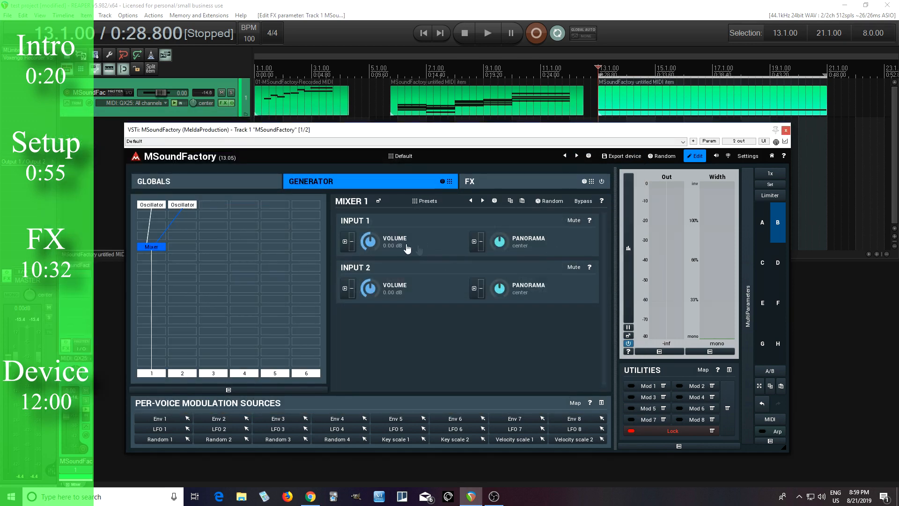
click(572, 220)
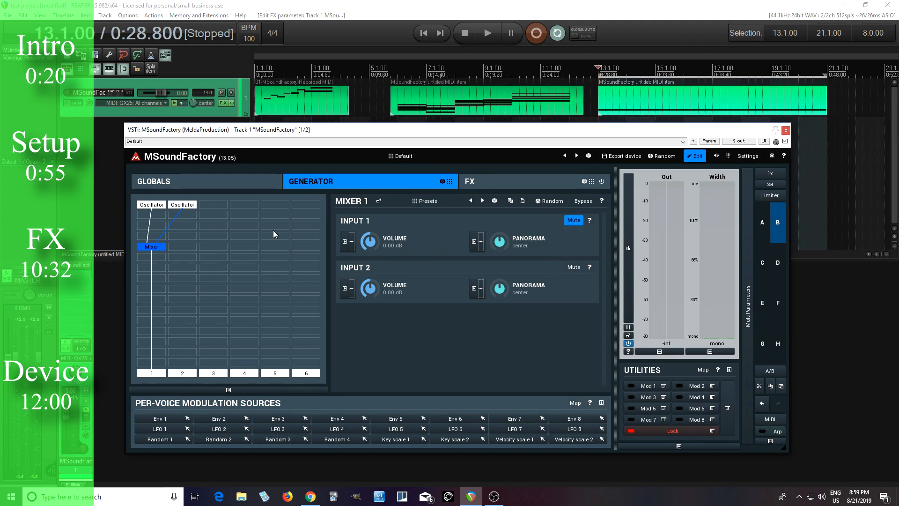
click(187, 209)
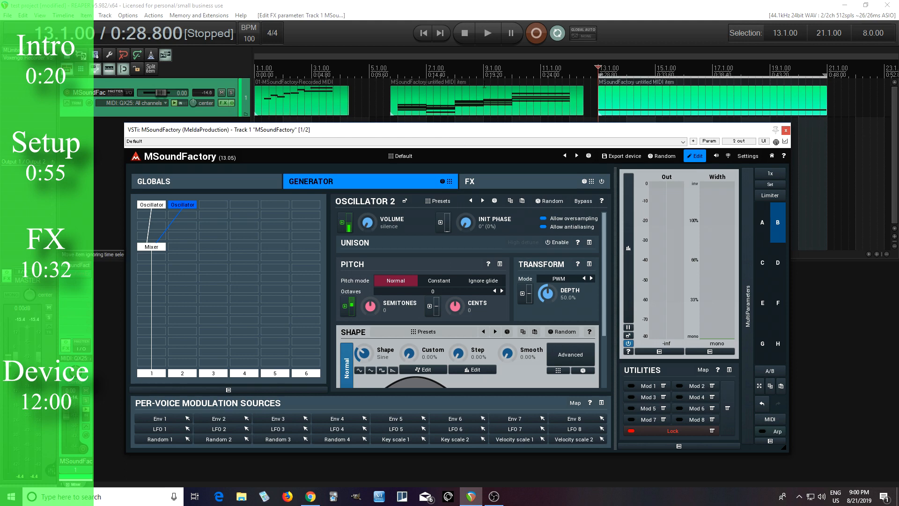
click(490, 36)
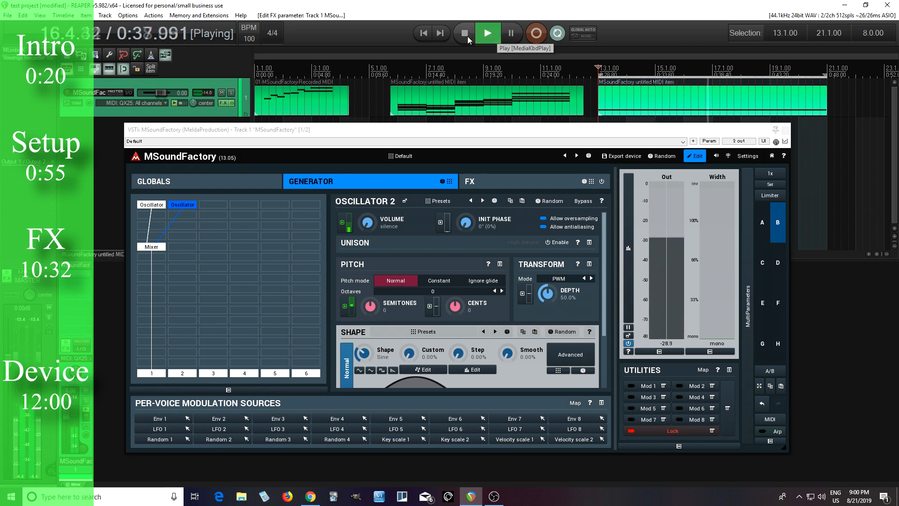
click(467, 34)
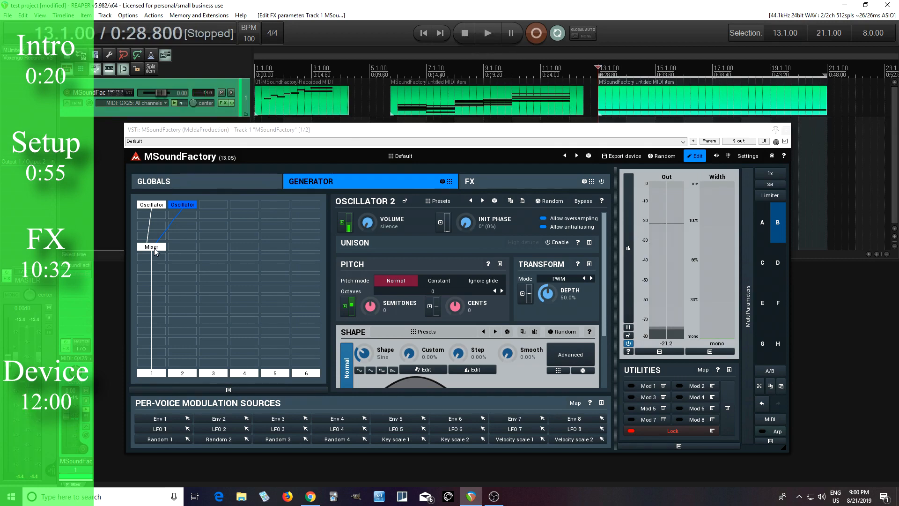
Copy Oscillator 2 in the generator and paste the duplicate into the third column of the same row.
right_click(185, 205)
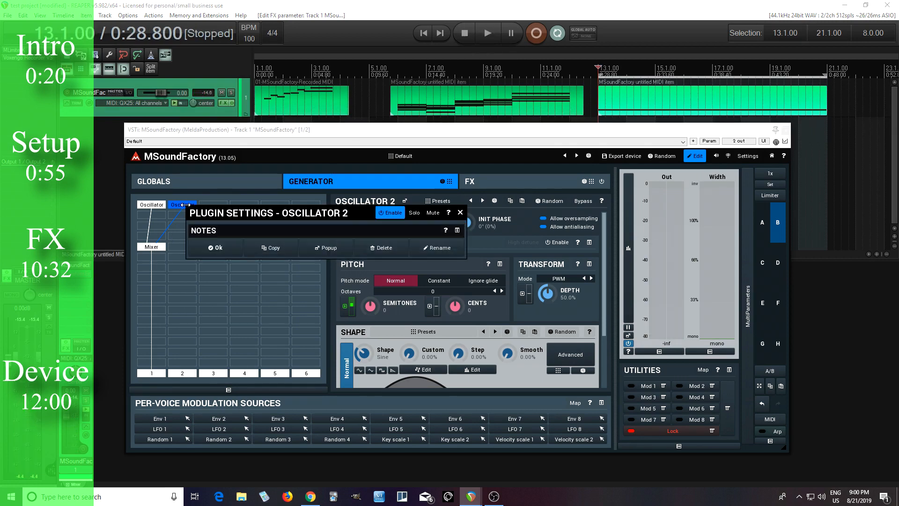
click(459, 213)
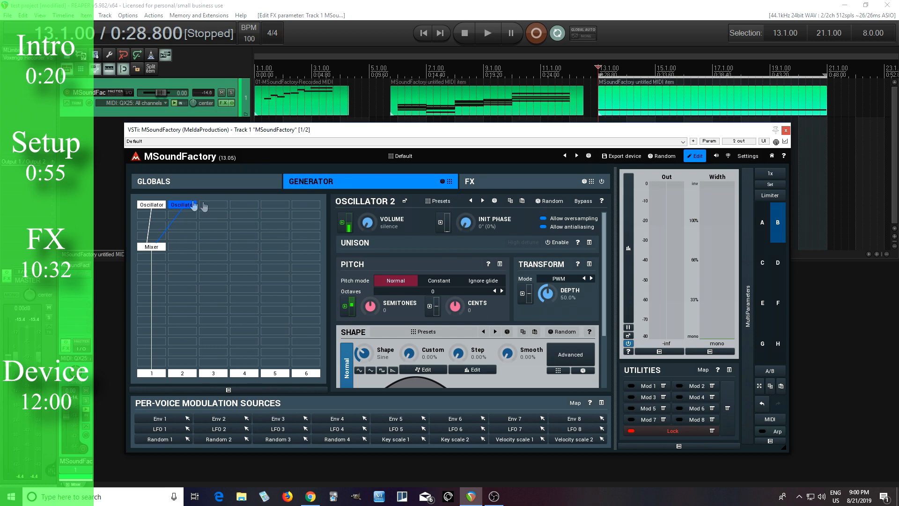
click(209, 207)
click(440, 231)
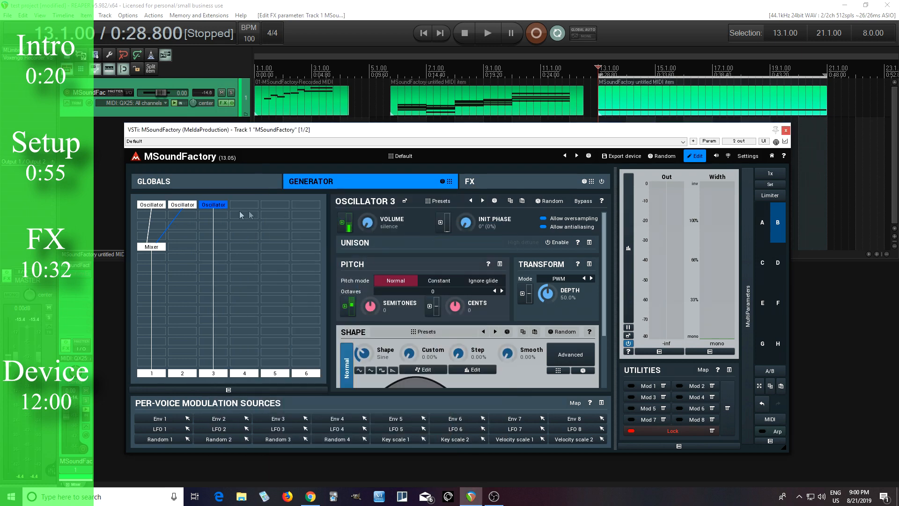
Enable Input 3 and Steal input 3 on Mixer 1 to feed Oscillator 3 into it.
click(152, 248)
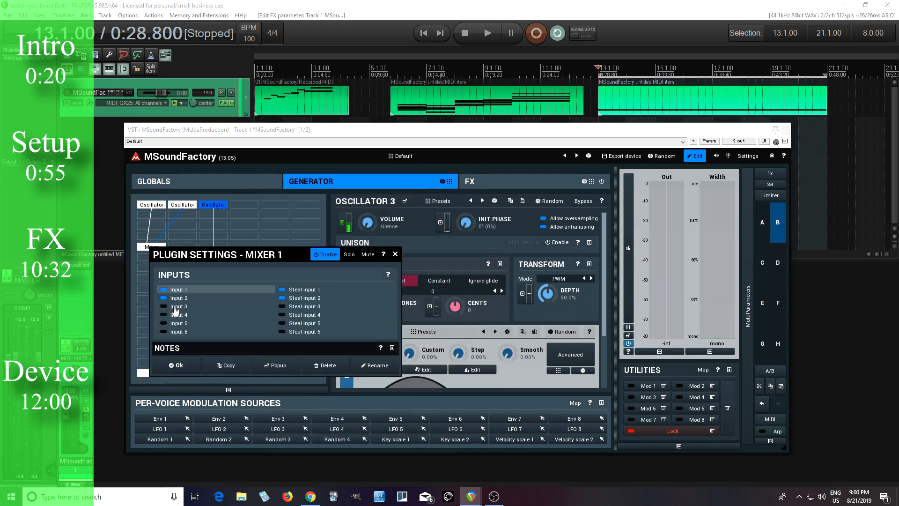
click(176, 307)
click(282, 307)
click(167, 368)
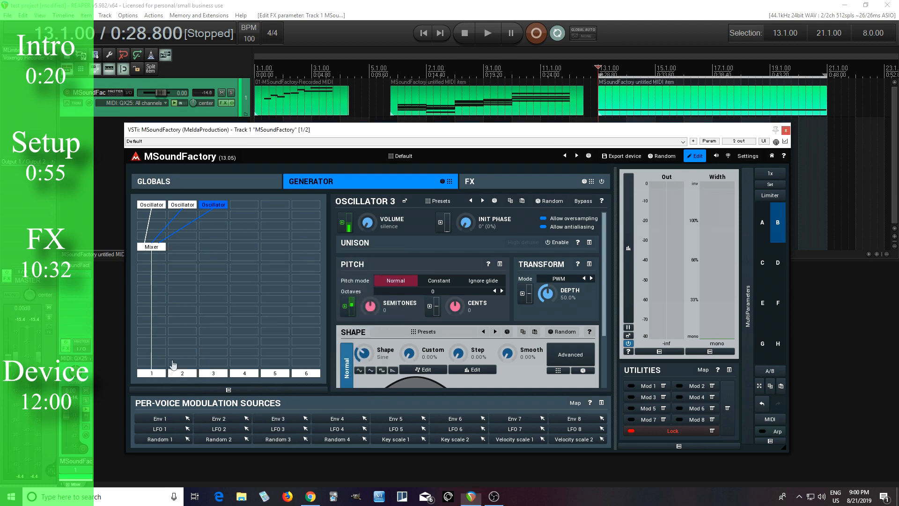
Switch Oscillator 3's Semitones modulation source to LFO 3 and give LFO 3 a copy of LFO 2's settings.
click(346, 311)
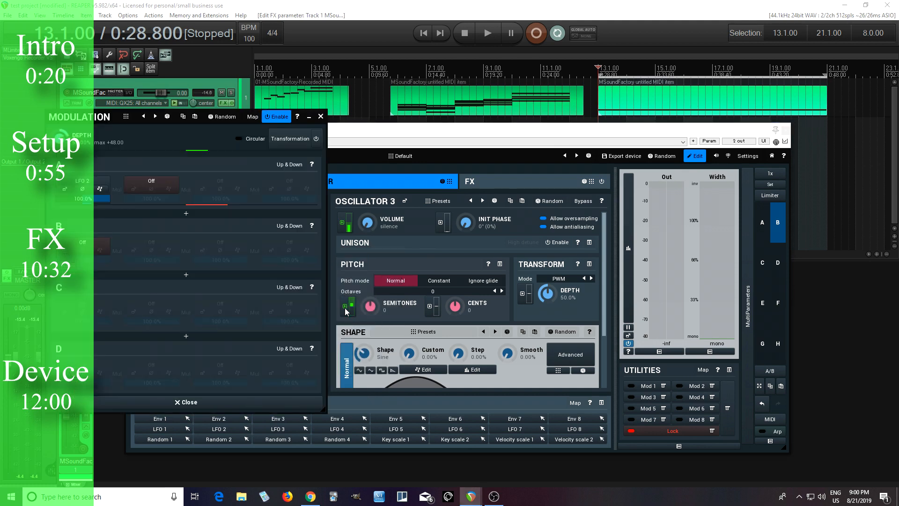
click(65, 191)
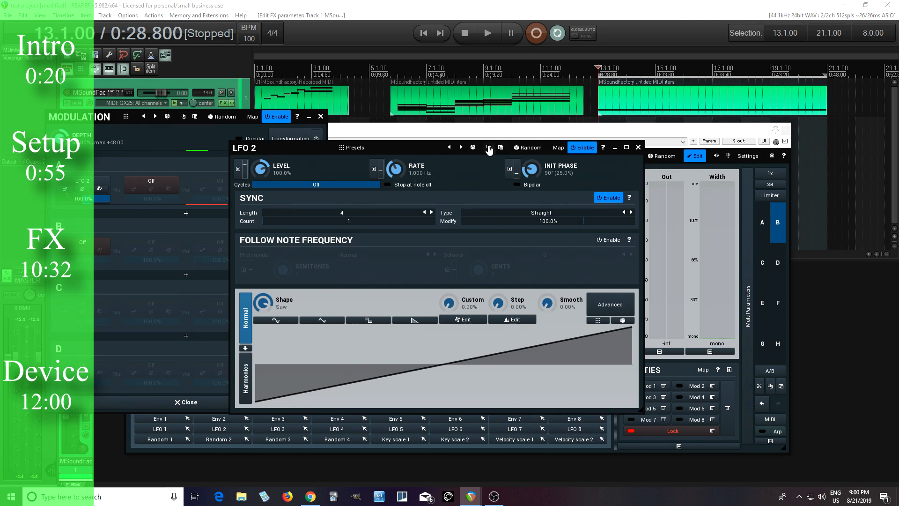
click(638, 147)
click(100, 185)
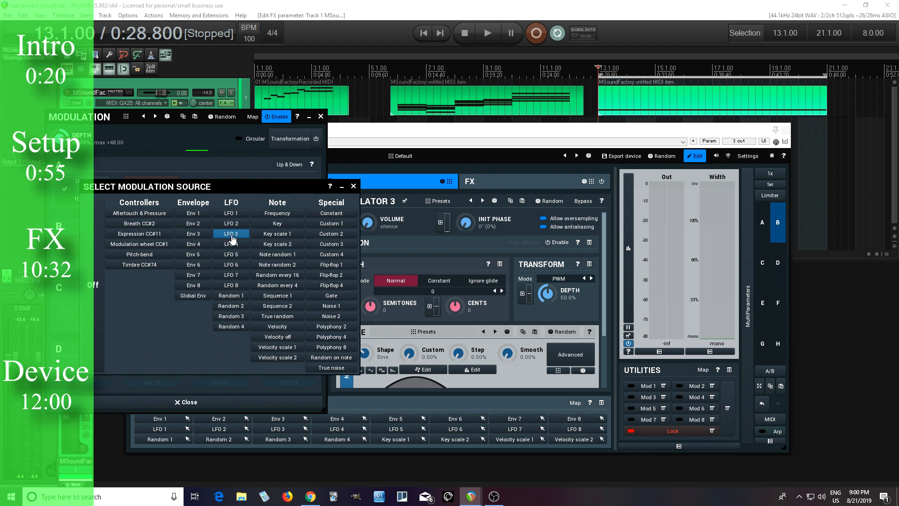
click(230, 233)
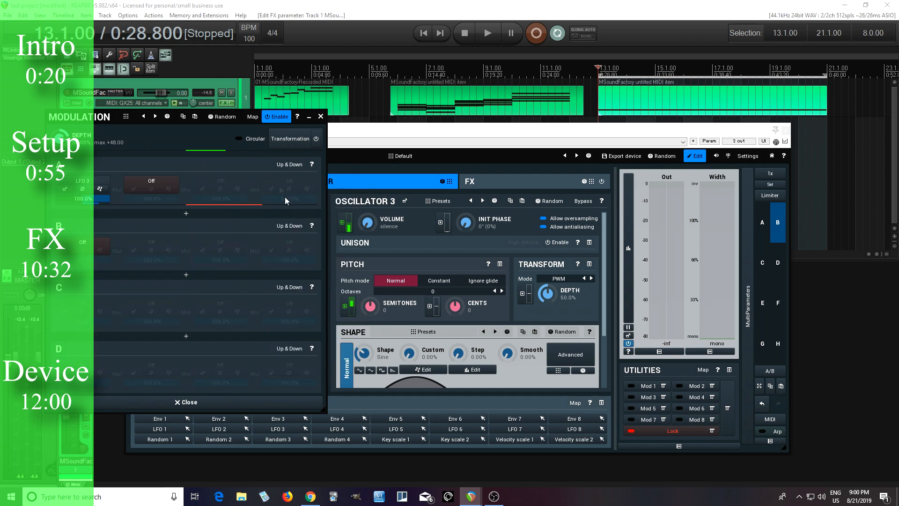
click(66, 190)
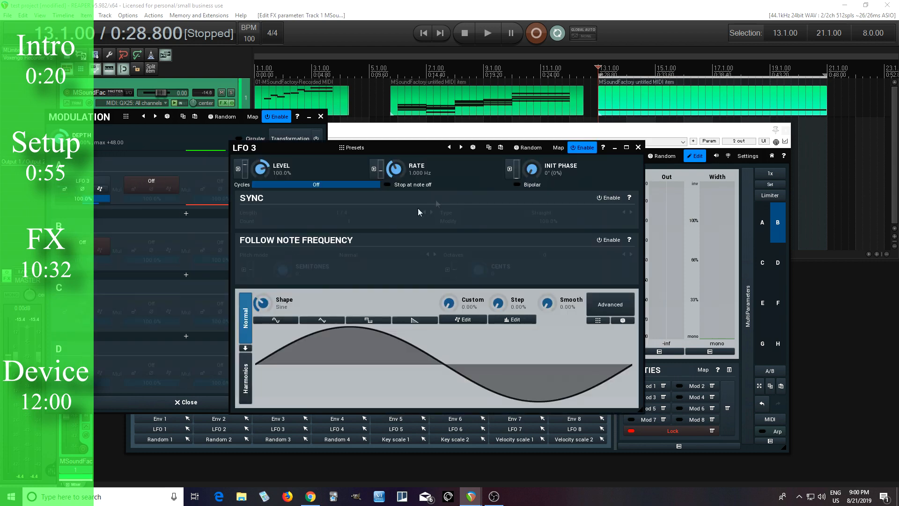
click(500, 149)
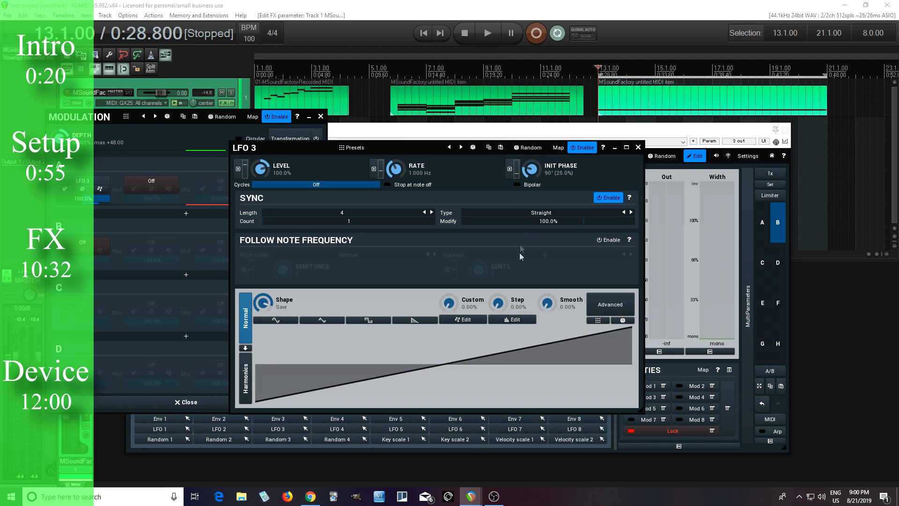
Set LFO 3's initial phase to 180° and close the Semitones modulation settings.
double_click(528, 170)
click(526, 253)
click(547, 221)
click(563, 269)
click(561, 289)
click(638, 147)
click(321, 117)
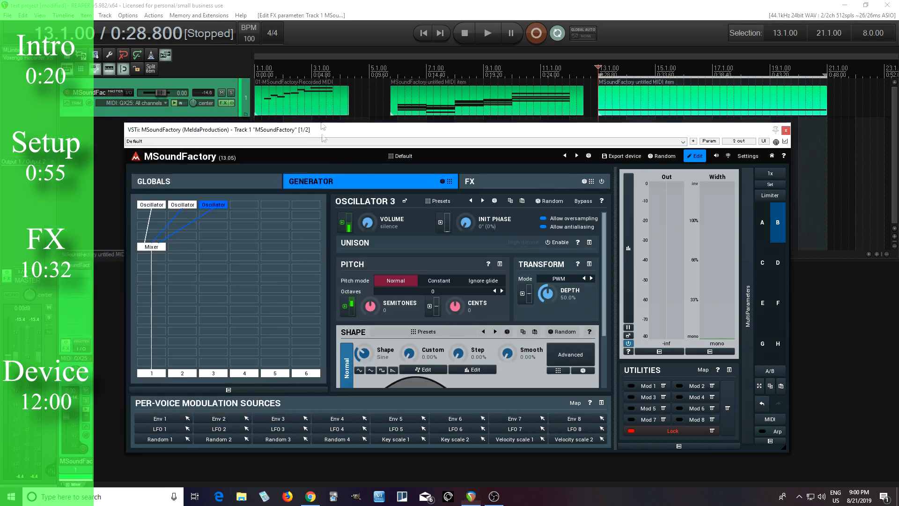
Switch Oscillator 3's Volume modulation source to LFO 7 and give LFO 7 a copy of LFO 6's settings.
click(342, 224)
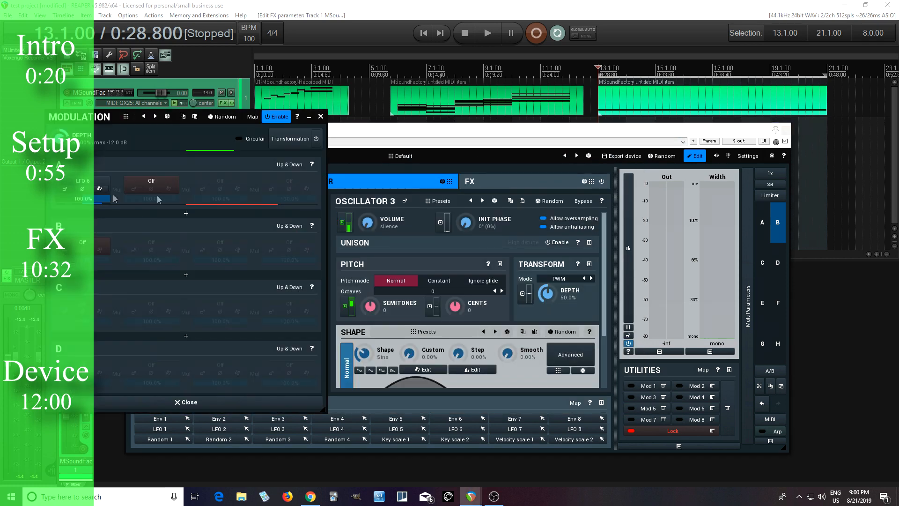
click(66, 192)
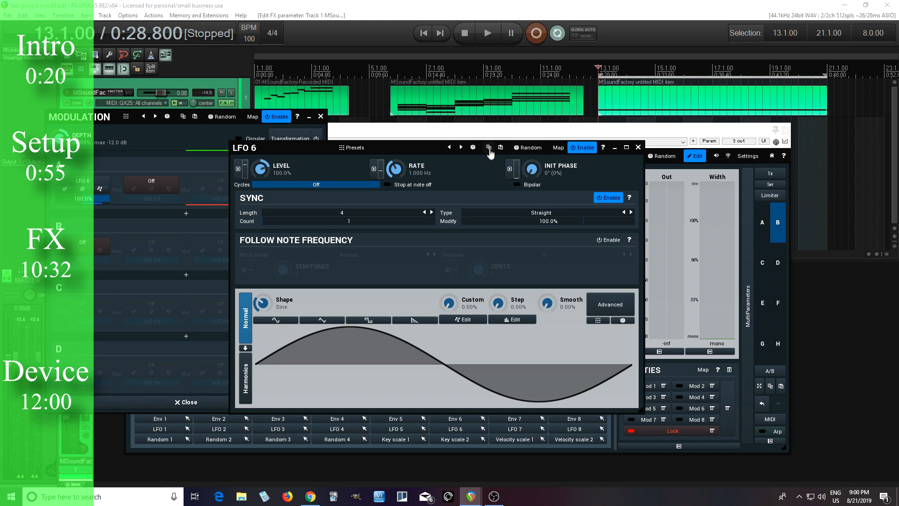
click(638, 147)
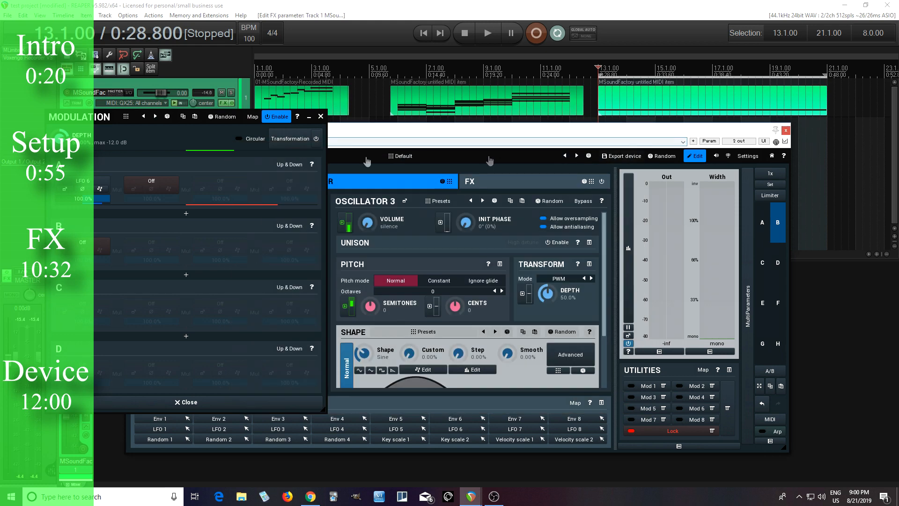
click(101, 180)
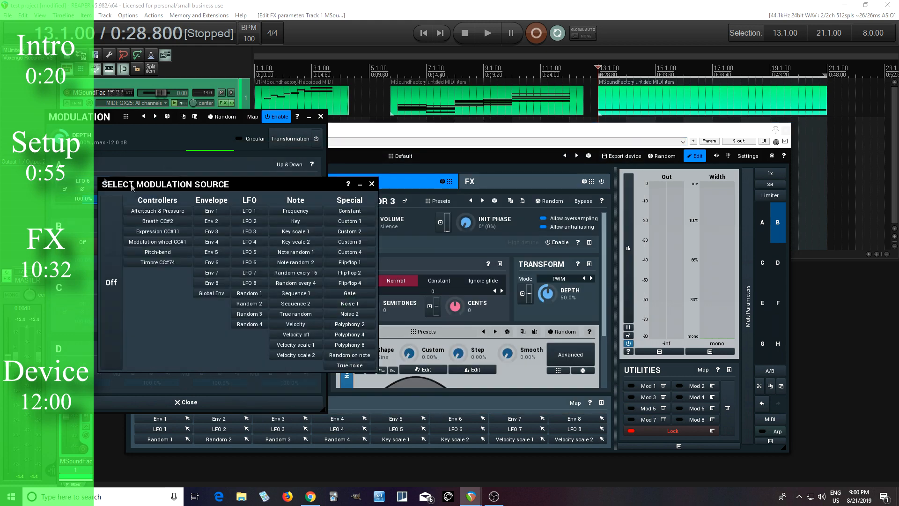
click(250, 273)
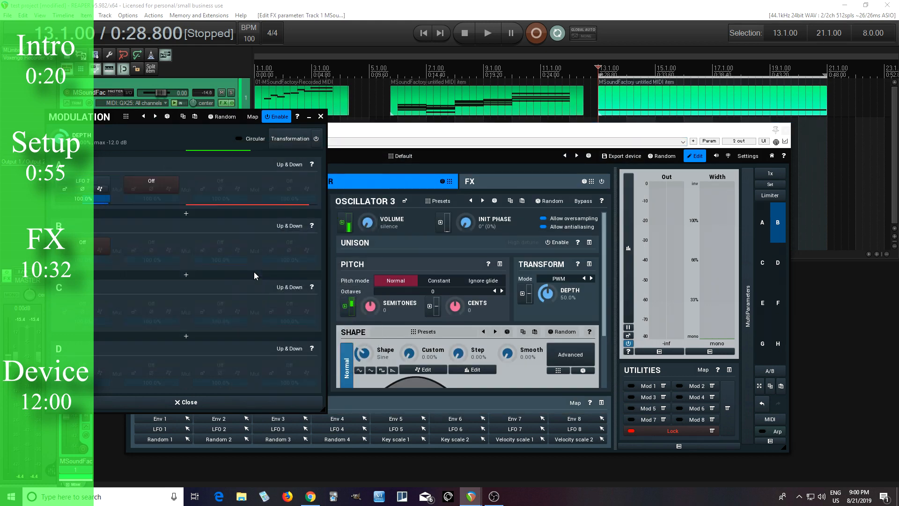
click(63, 190)
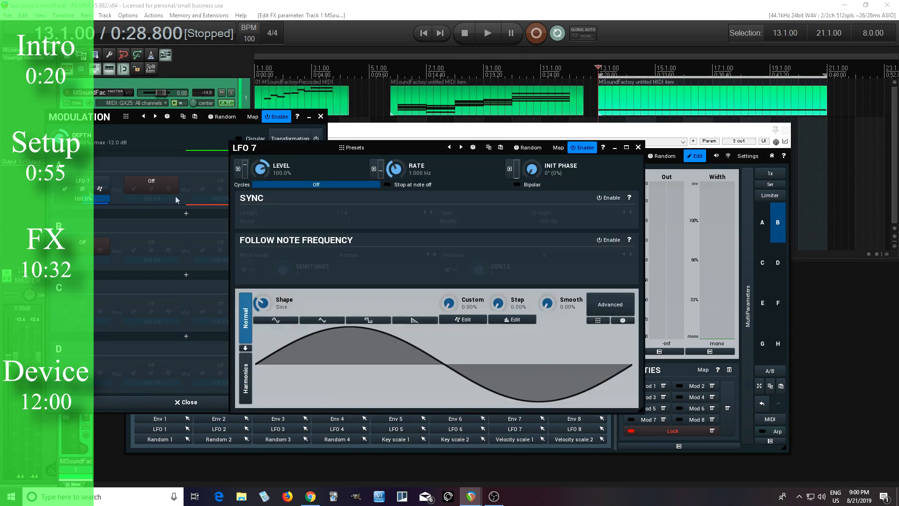
click(501, 148)
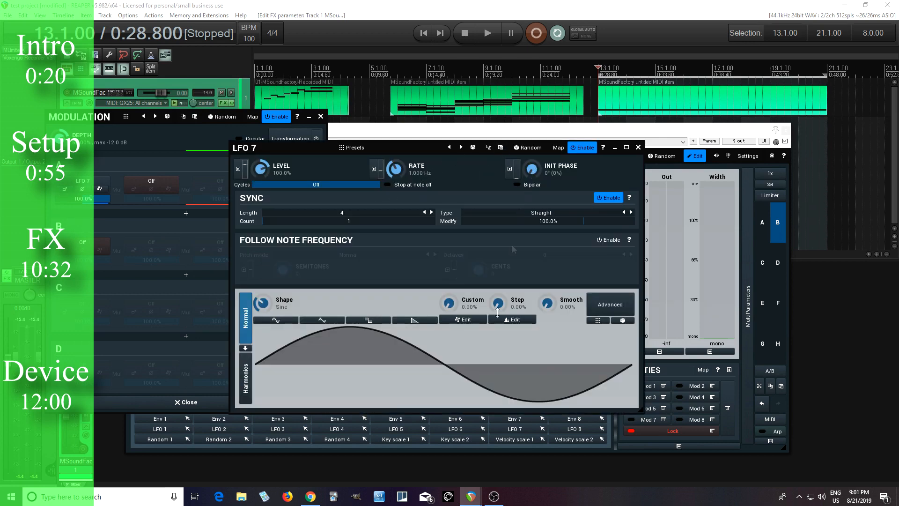
Set LFO 7's initial phase to 90° and close the Volume modulation settings.
double_click(533, 171)
click(601, 221)
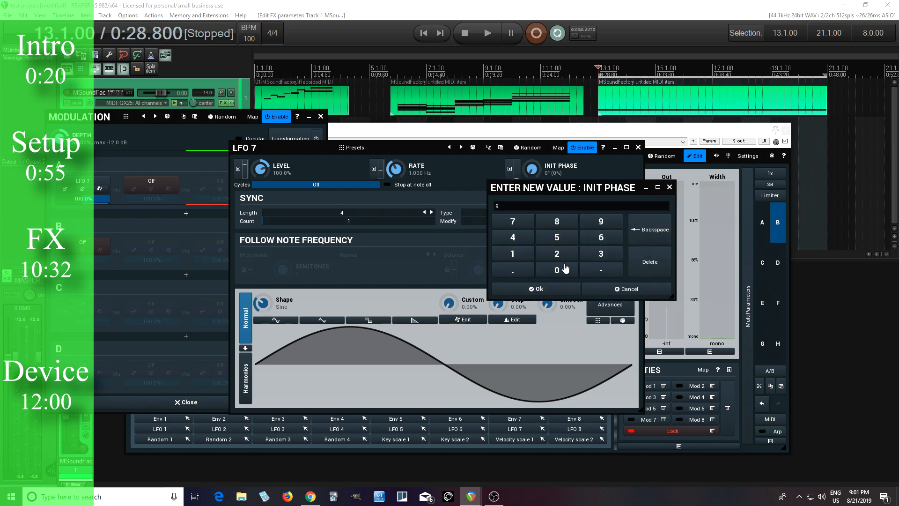
click(547, 289)
click(638, 148)
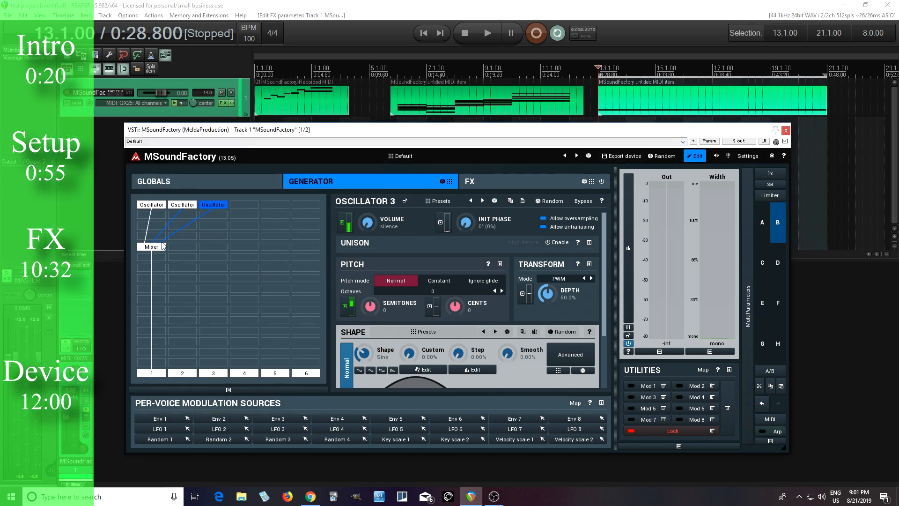
Mute Input 2 on Mixer 1 to isolate Oscillator 3, and reselect Oscillator 3 in the generator.
click(161, 247)
click(573, 267)
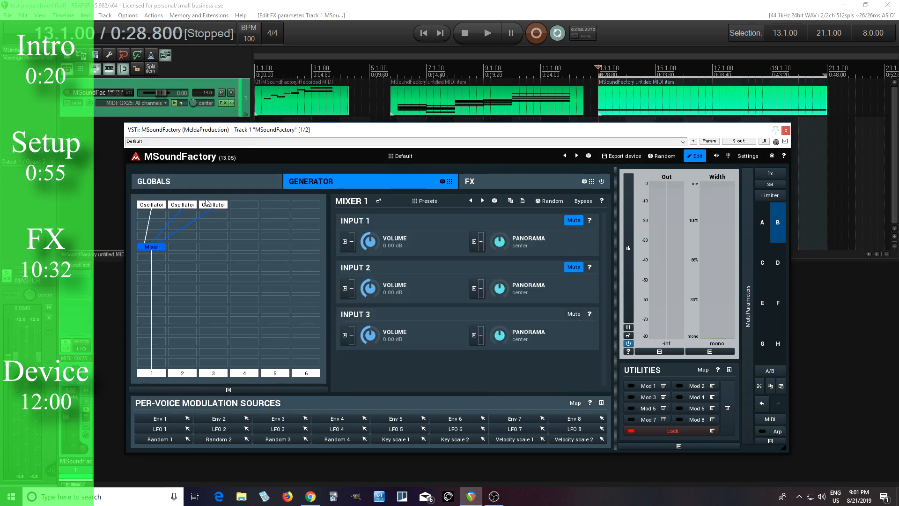
click(206, 203)
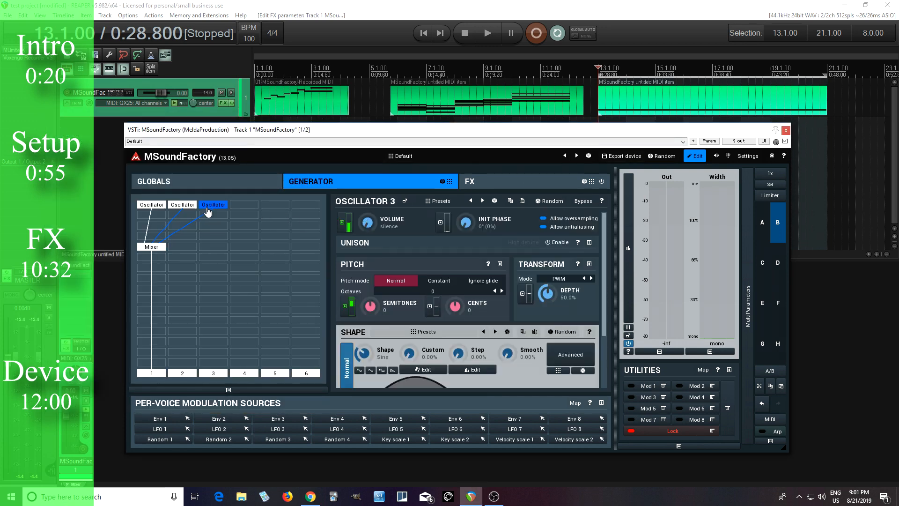
Play back the isolated Oscillator 3, and paste a copy of it into the fourth slot of the generator's first row.
click(488, 32)
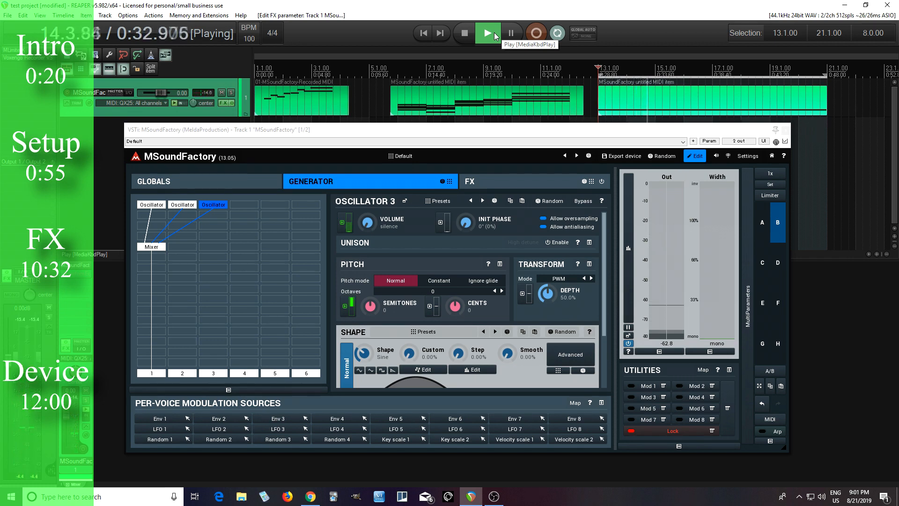
click(462, 31)
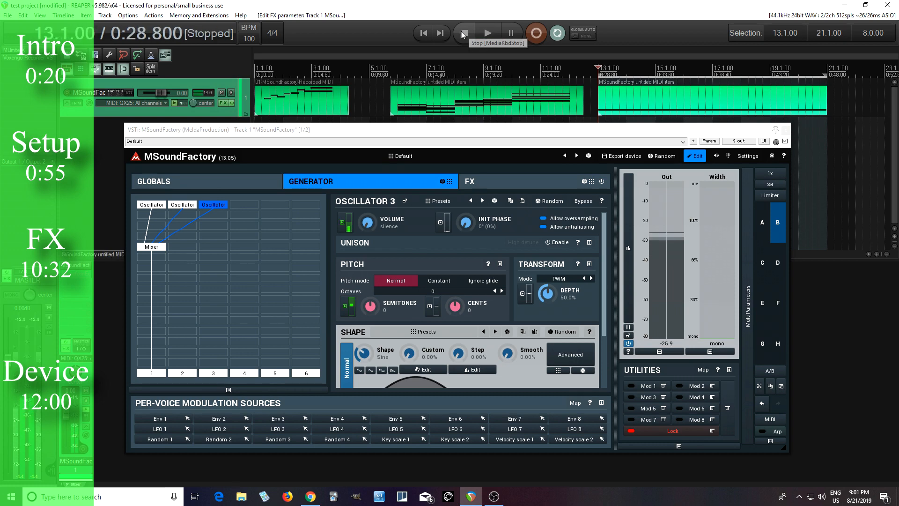
right_click(220, 209)
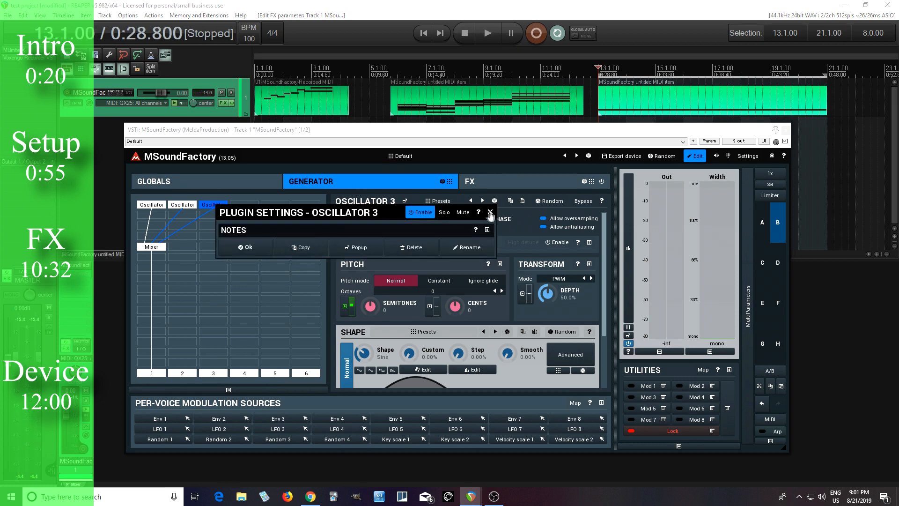
click(490, 213)
double_click(240, 204)
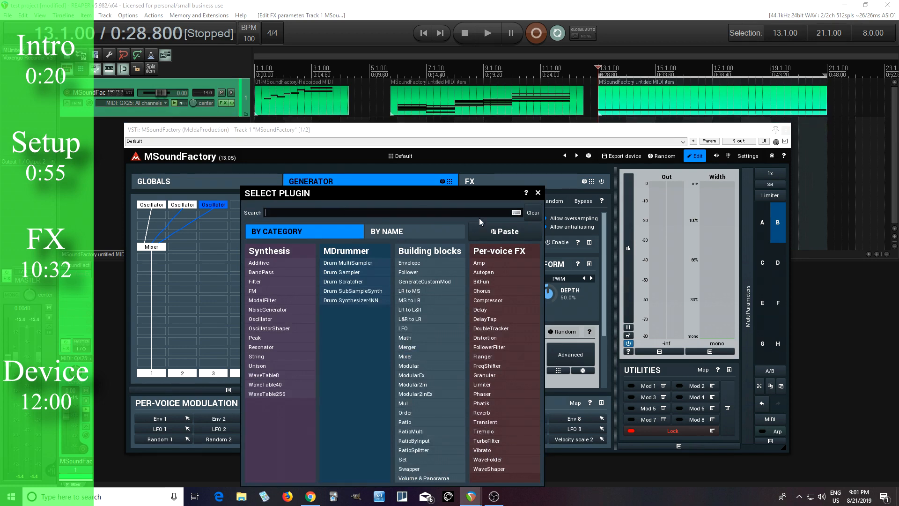
click(492, 232)
Enable Input 4 and Steal input 4 on Mixer 1 so that Oscillator 4 feeds the mixer.
click(152, 248)
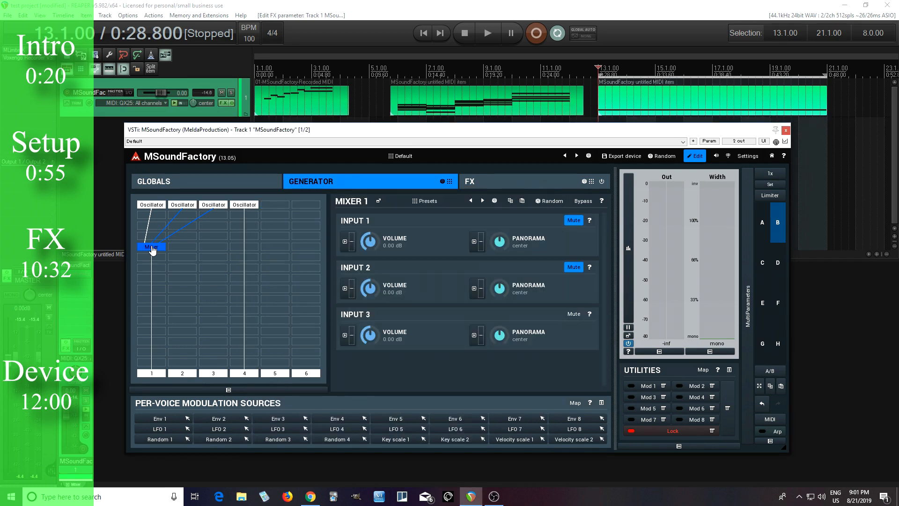
right_click(152, 248)
click(167, 315)
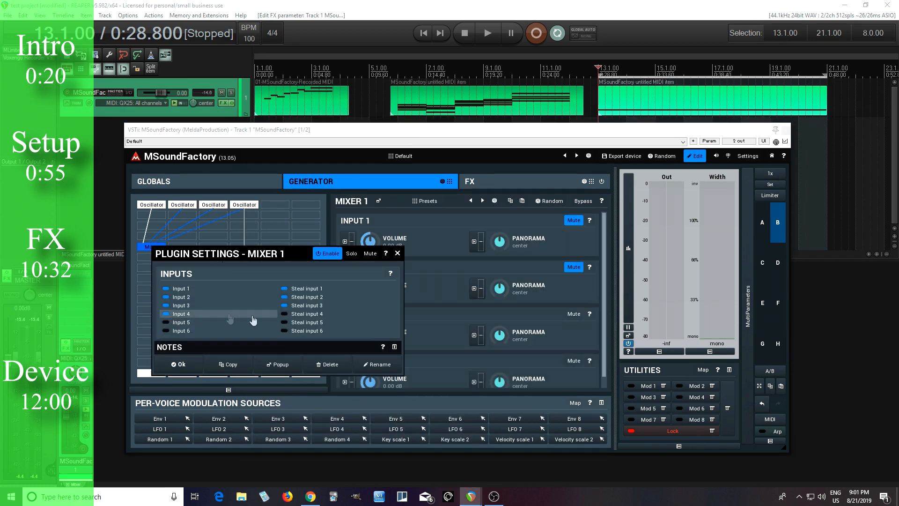
click(287, 314)
click(181, 365)
Switch Oscillator 4's Semitones modulation source to LFO 4 and give LFO 4 a copy of LFO 3's settings.
click(245, 206)
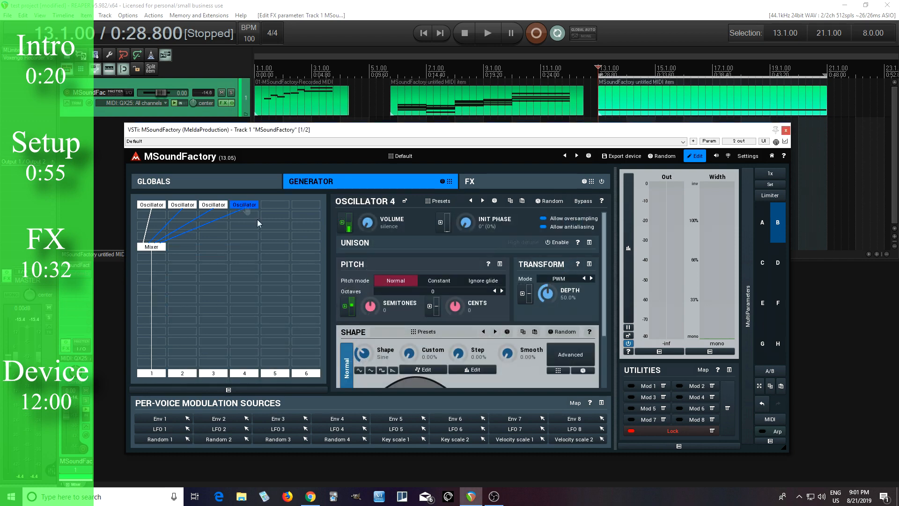
click(346, 307)
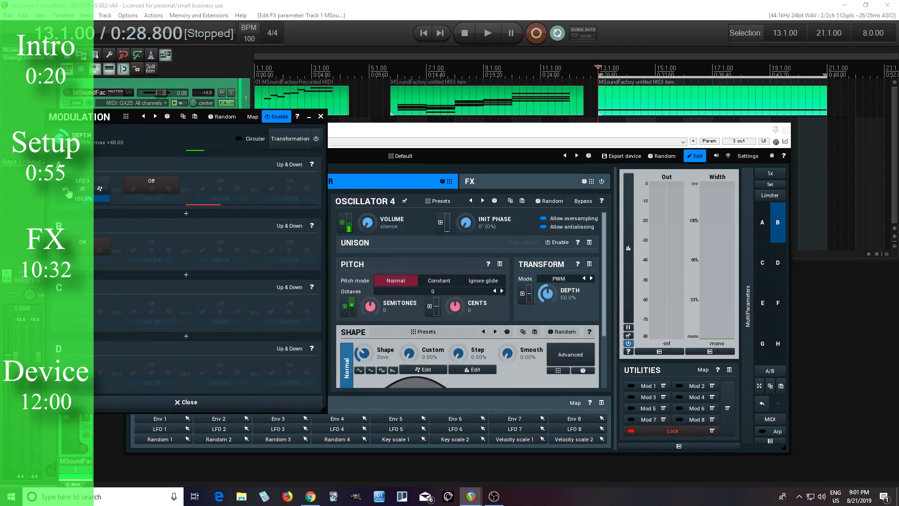
click(66, 191)
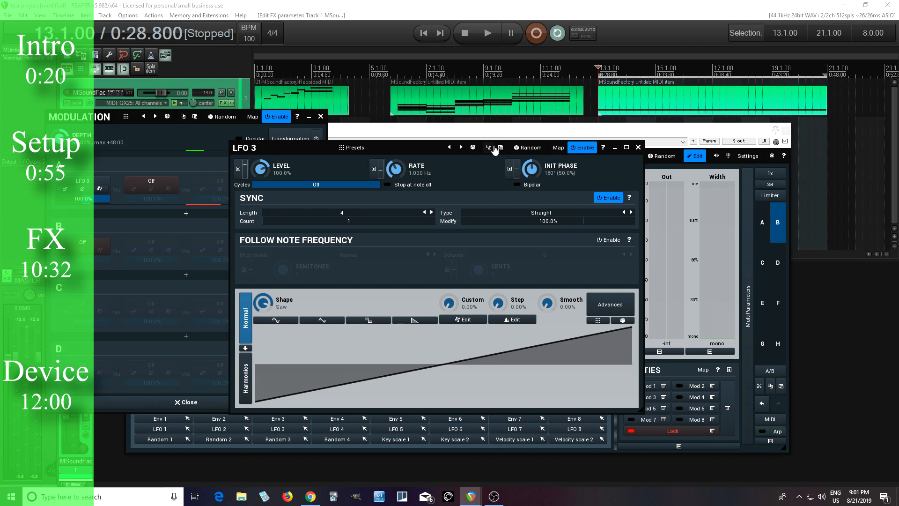
click(638, 147)
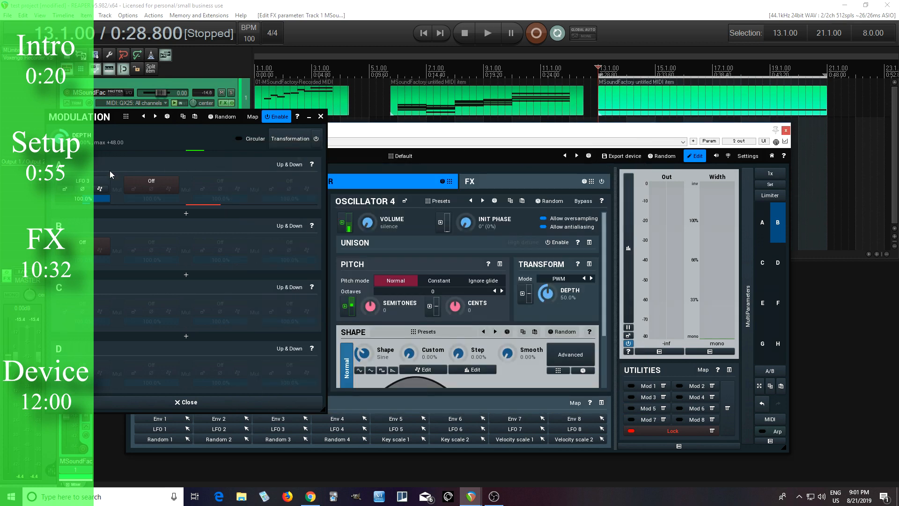
click(98, 186)
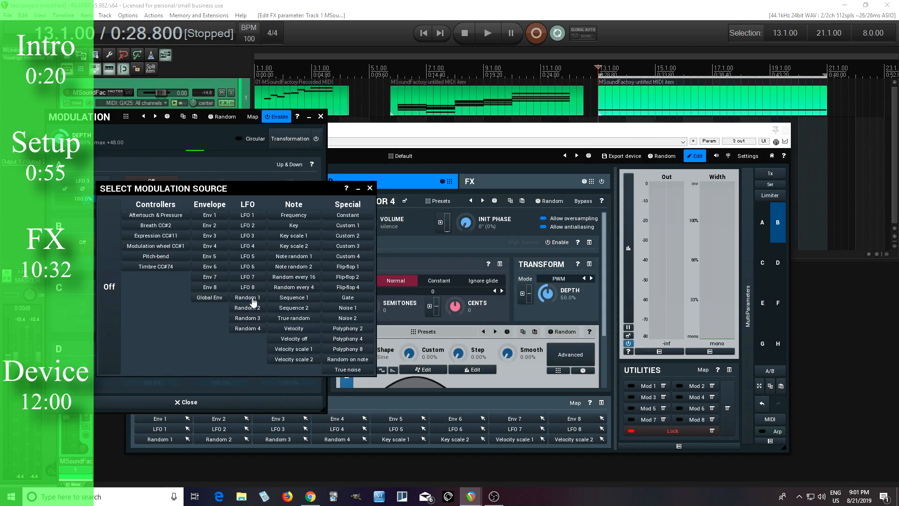
click(253, 246)
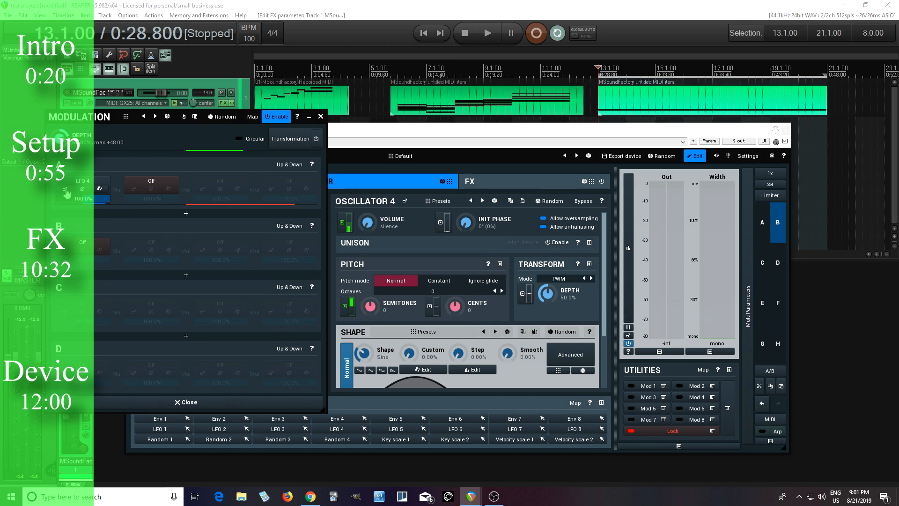
click(66, 190)
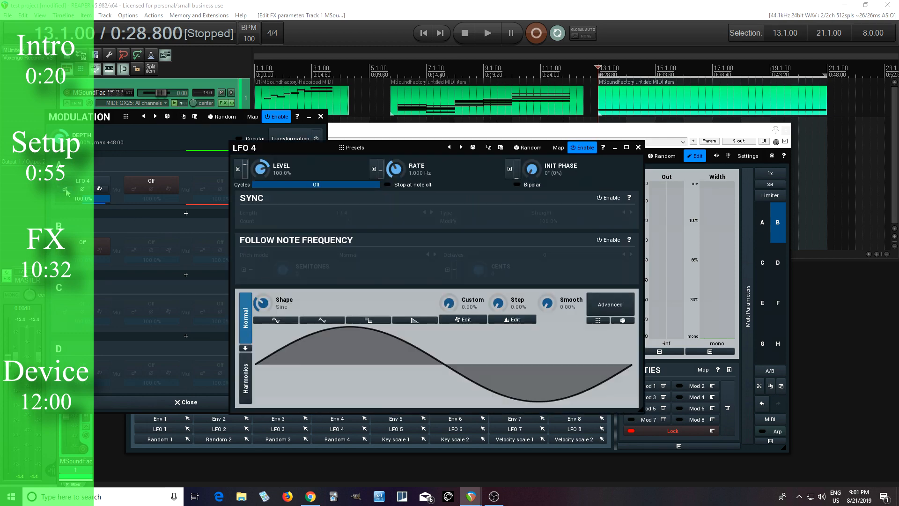
click(499, 148)
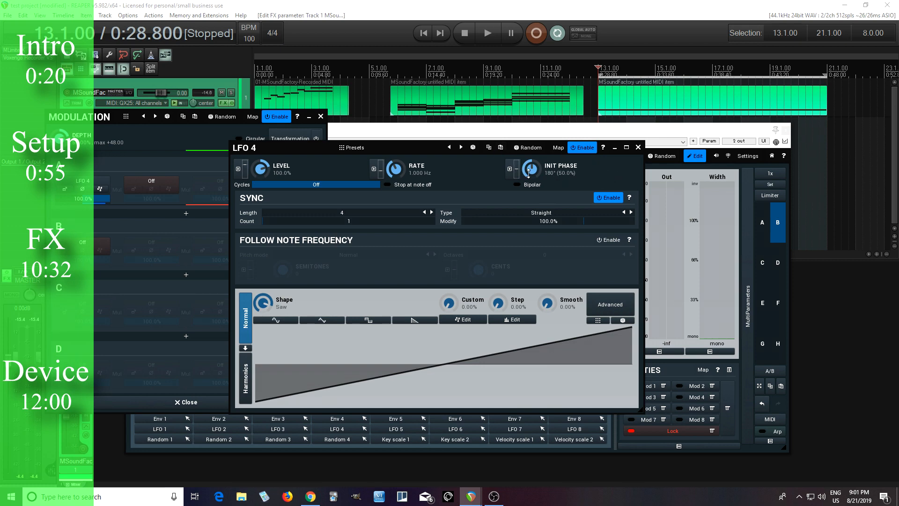
Set LFO 4's initial phase to 270° and close Oscillator 4's Semitones modulation settings.
double_click(530, 171)
click(564, 259)
click(513, 221)
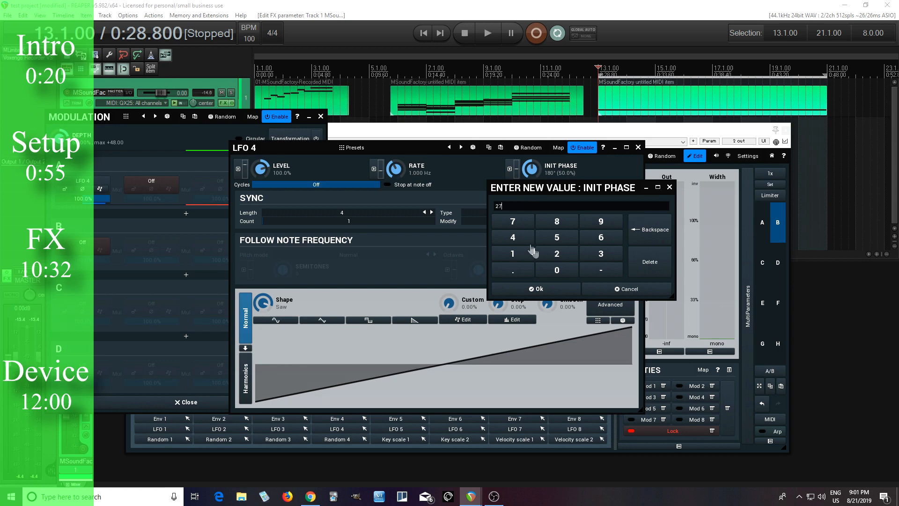
click(558, 270)
click(558, 290)
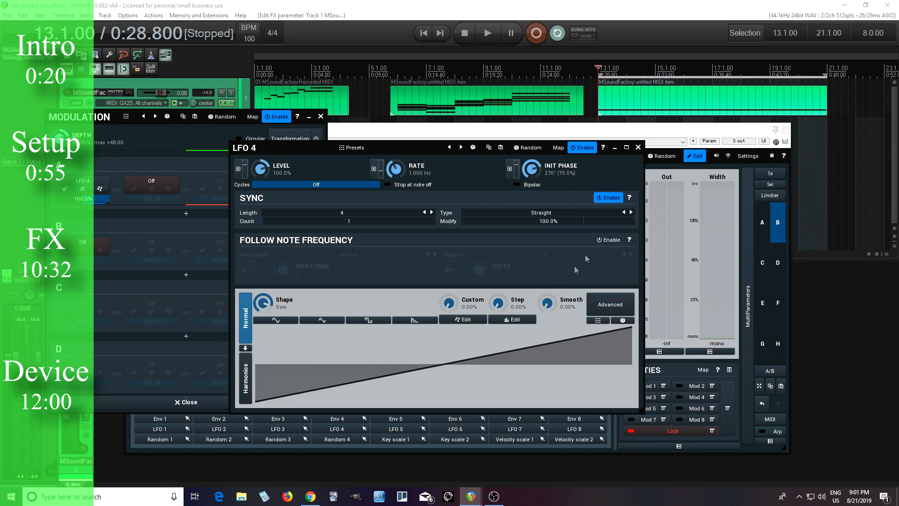
click(638, 148)
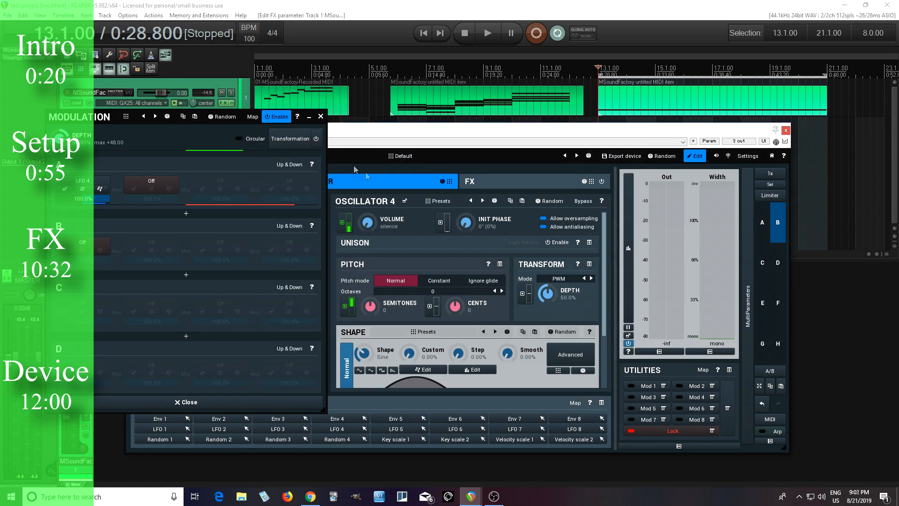
click(321, 117)
Switch Oscillator 4's Volume modulation source to LFO 8 and give LFO 8 a copy of LFO 7's settings.
click(342, 223)
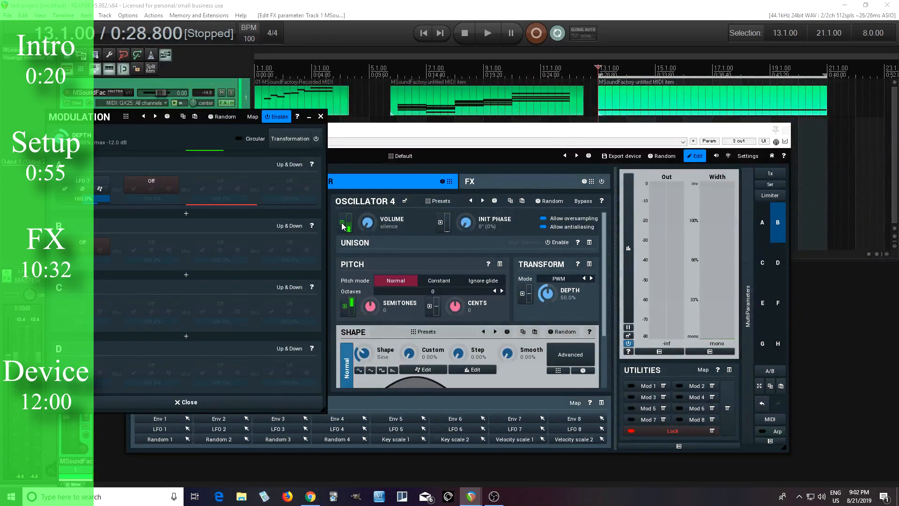
click(65, 190)
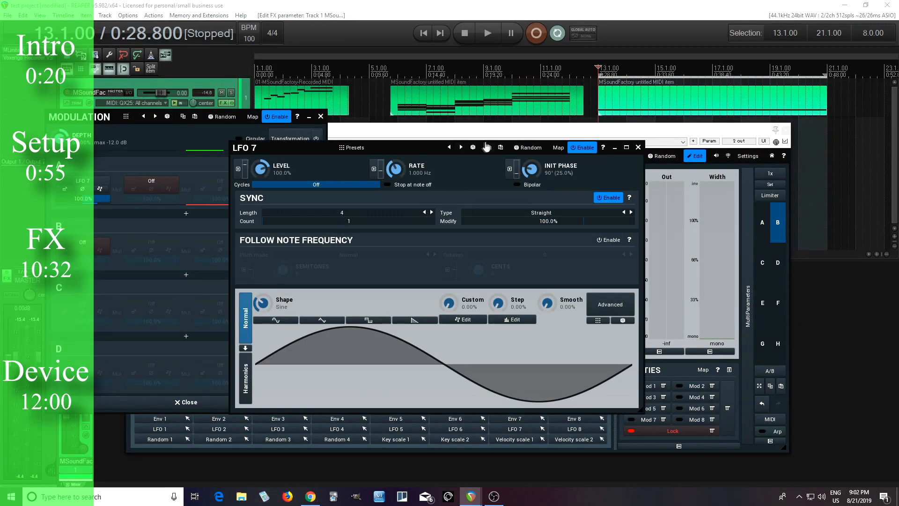
click(639, 147)
click(80, 183)
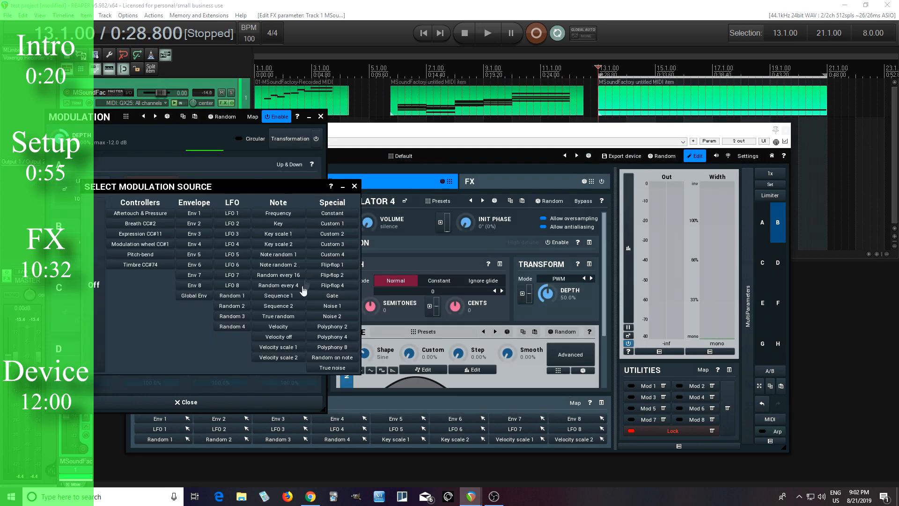
click(236, 286)
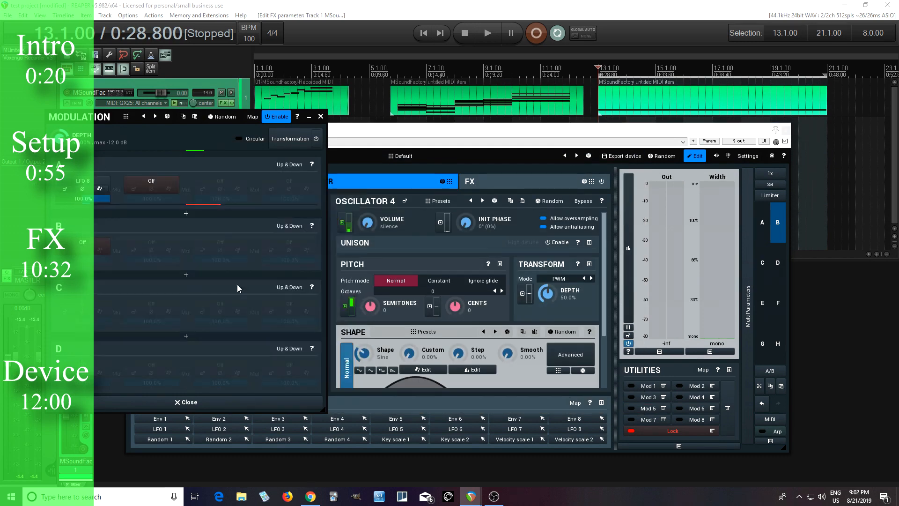
click(66, 191)
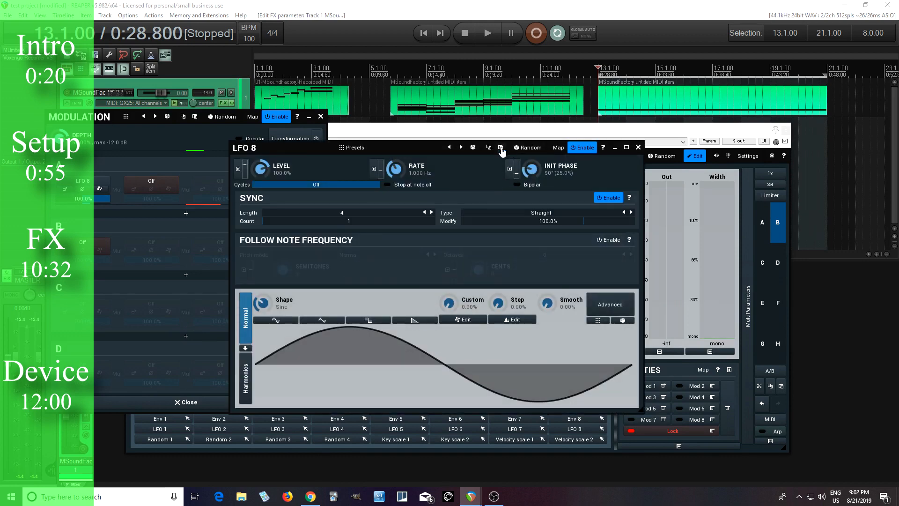
Set LFO 8's initial phase to 180° and close Oscillator 4's Volume modulation settings.
double_click(526, 168)
click(513, 253)
click(556, 223)
click(560, 287)
click(638, 148)
click(320, 116)
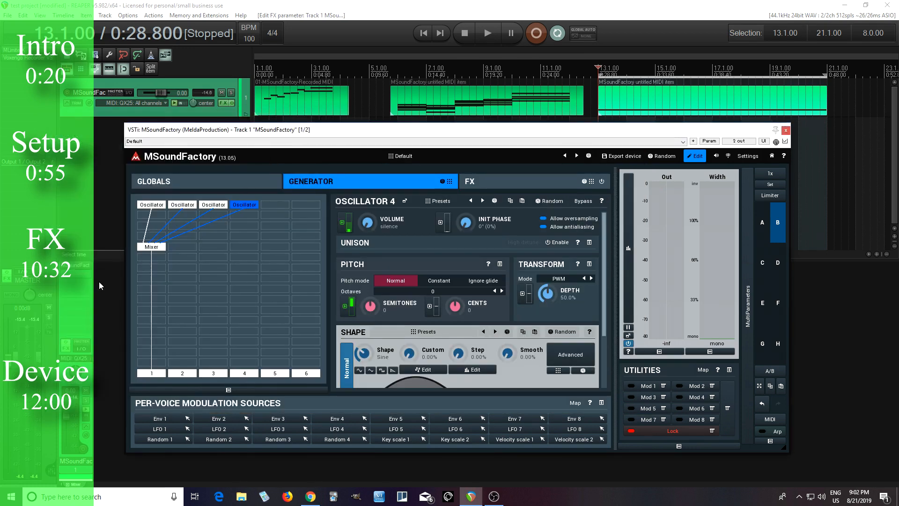
Check the input mutes on Mixer 1, reselect Oscillator 4 and audition it with a short playback.
click(152, 248)
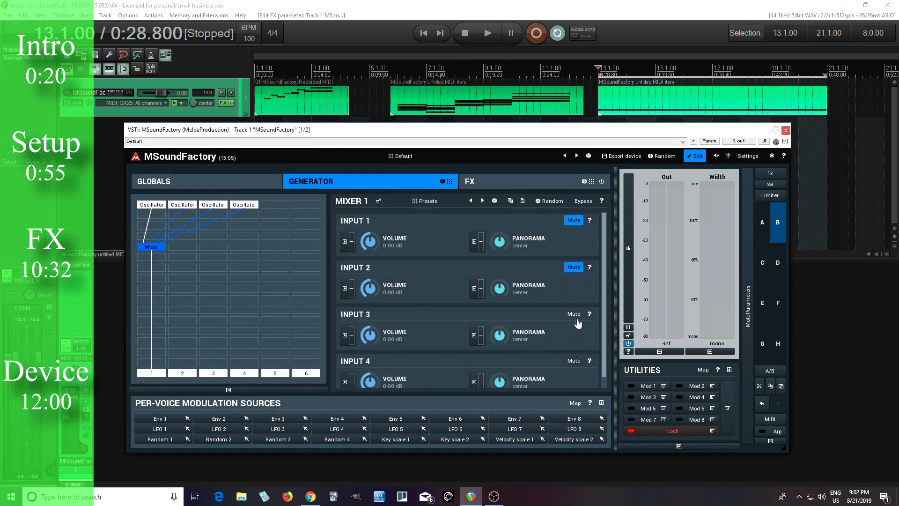
click(244, 209)
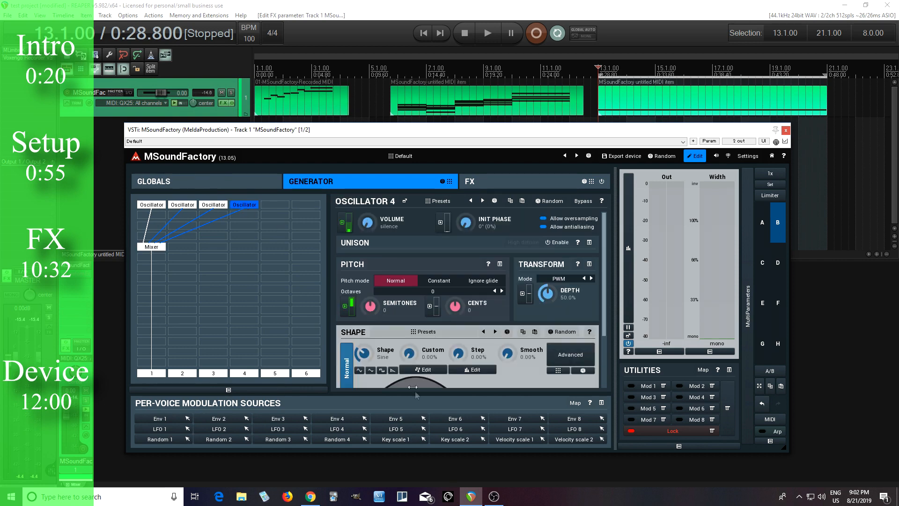
click(497, 33)
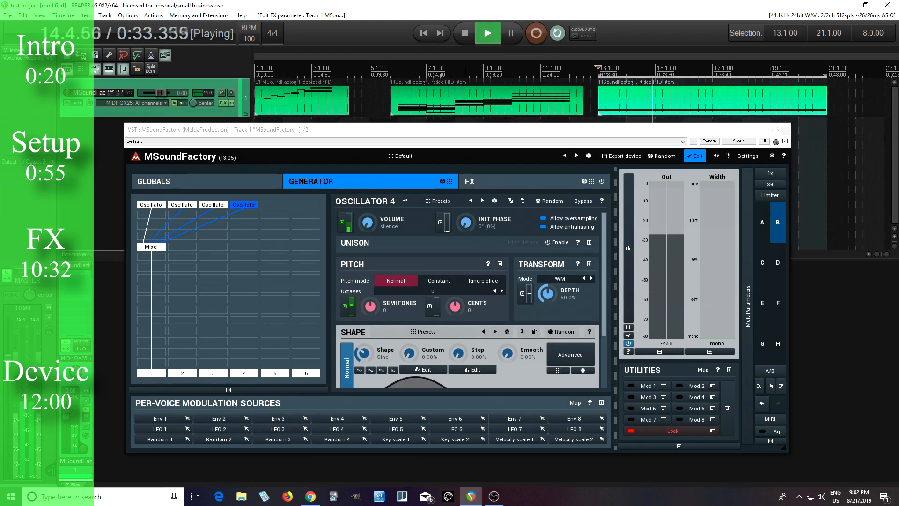
click(466, 39)
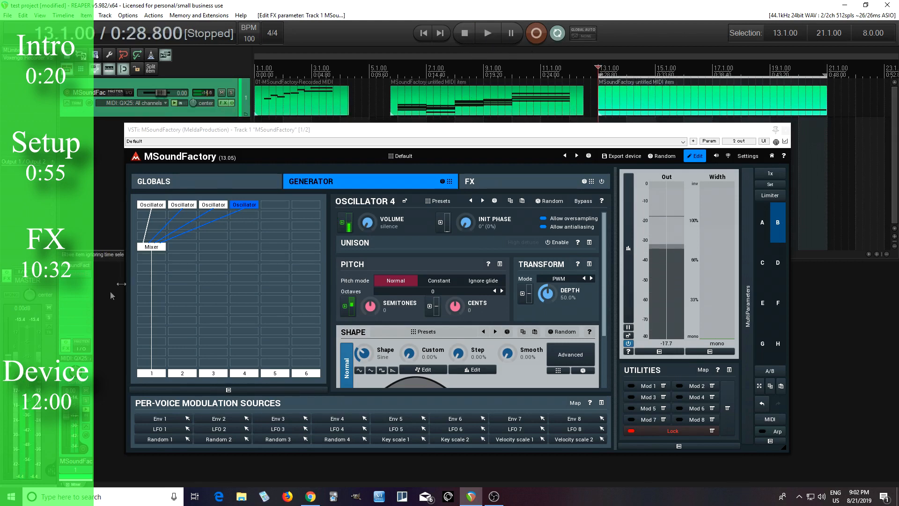
Unmute Inputs 1 and 2 on Mixer 1 and play all four oscillators while watching the spectrum in the FX Analyzer.
click(150, 247)
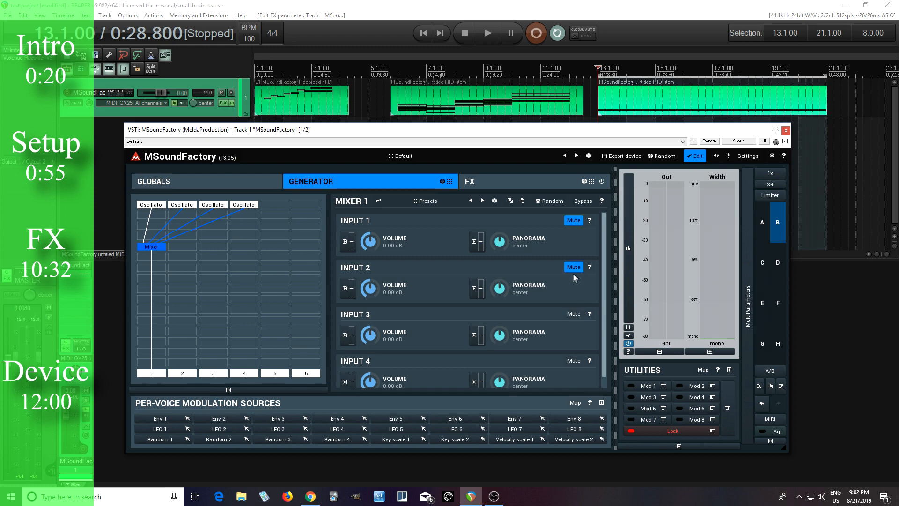
click(502, 181)
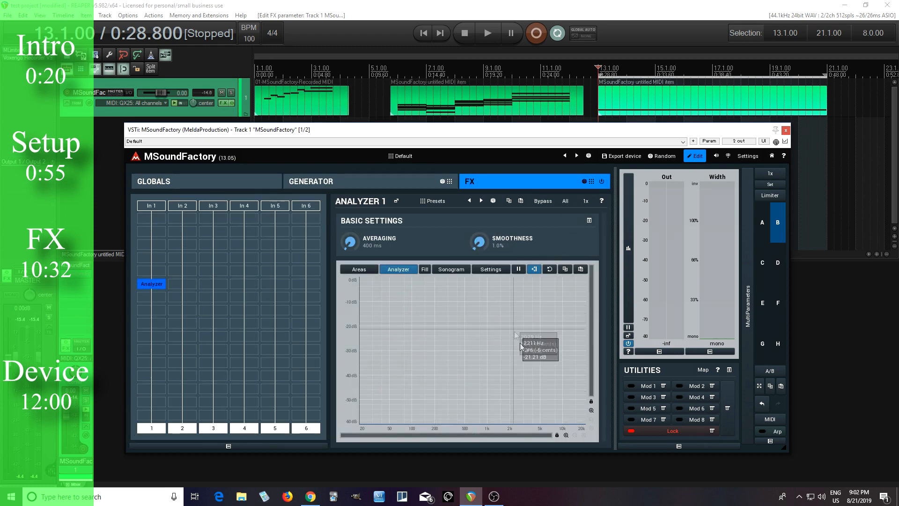
click(486, 42)
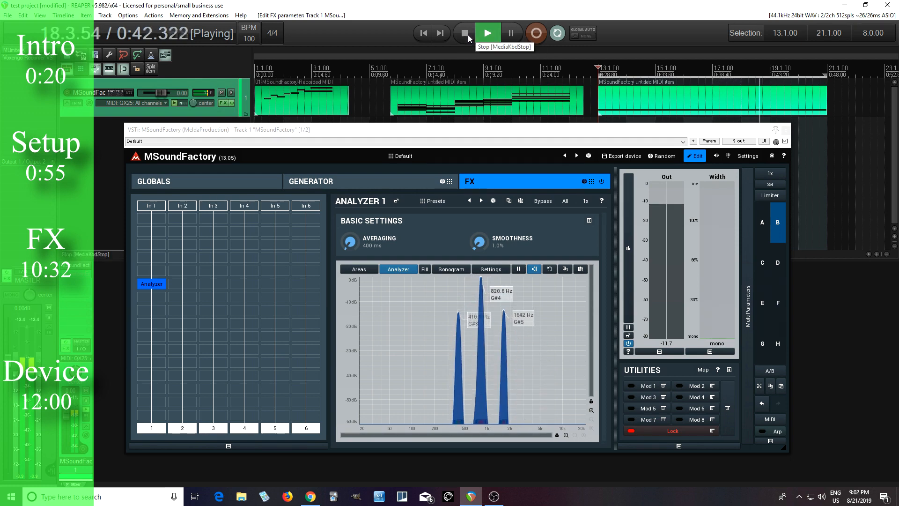
click(468, 37)
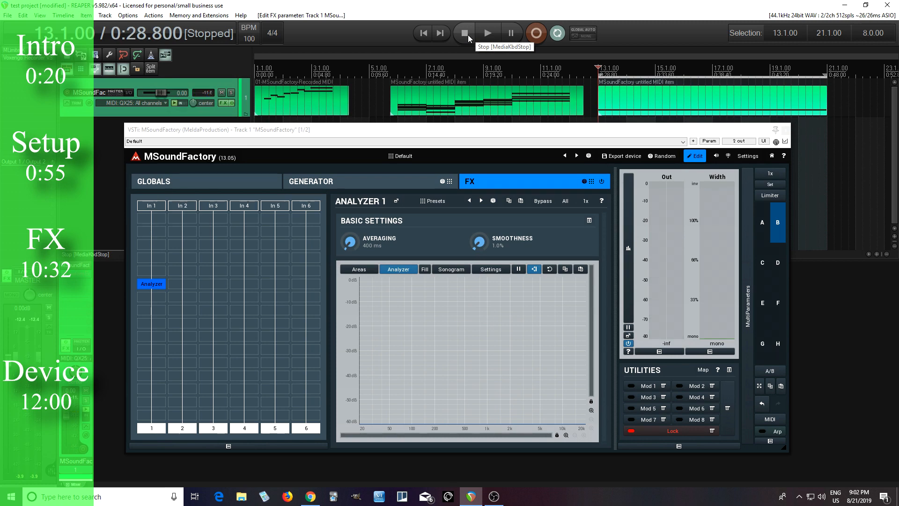
Return to the generator and set the project tempo to 50 BPM, with all the MIDI items in view.
click(384, 185)
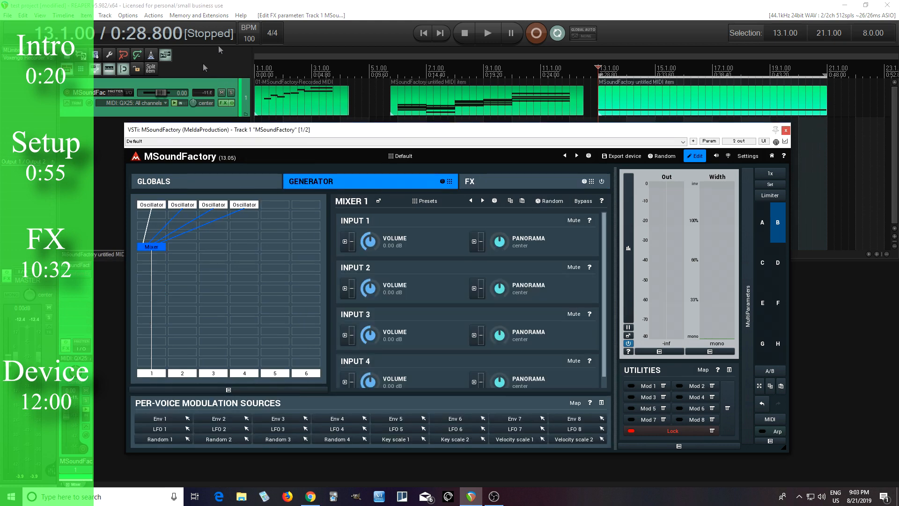
click(249, 39)
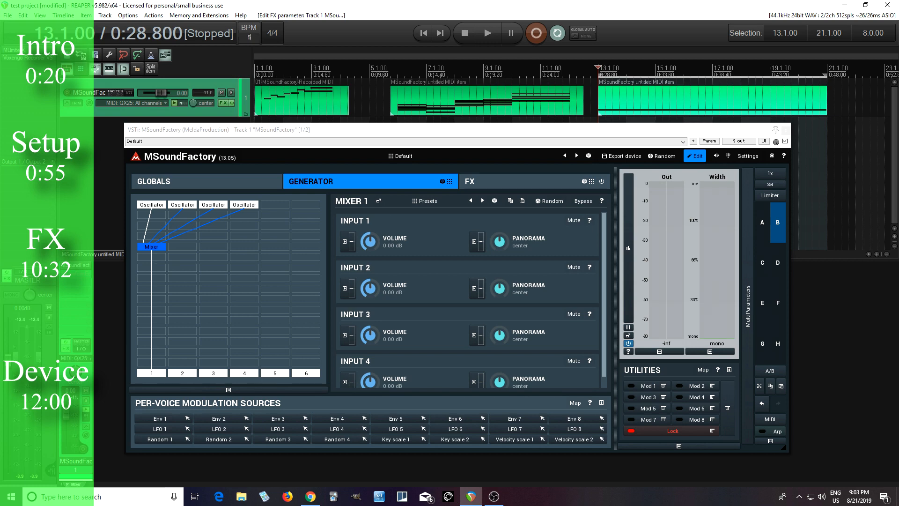
key(Return)
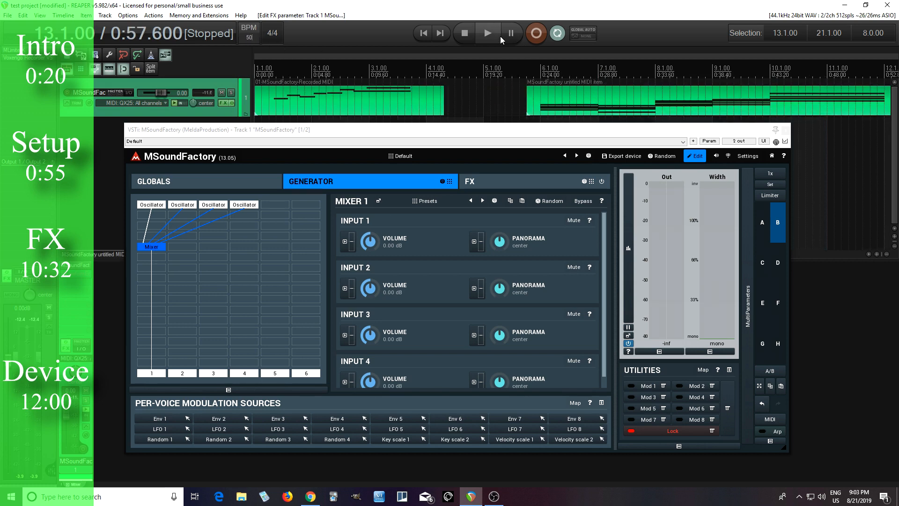
scroll(483, 55, down, 3)
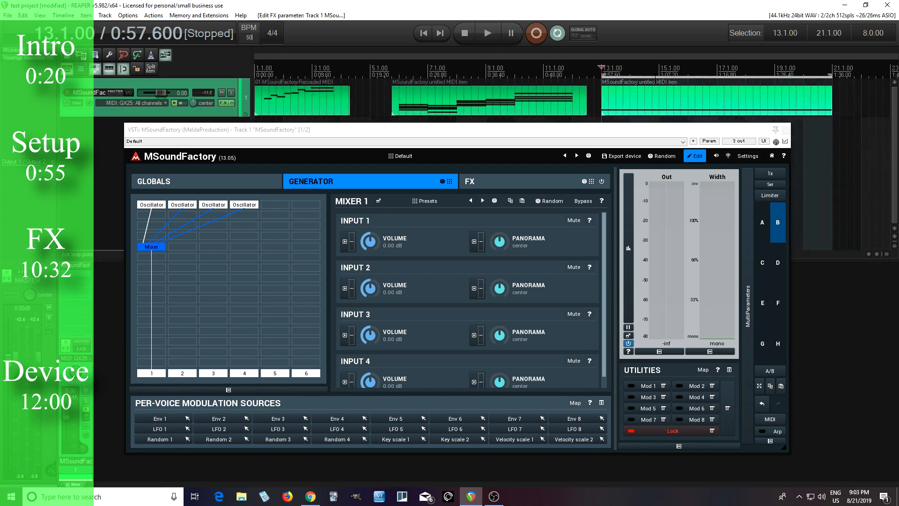
Audition the four-oscillator patch at 50 BPM with a playback of the last MIDI item.
click(486, 38)
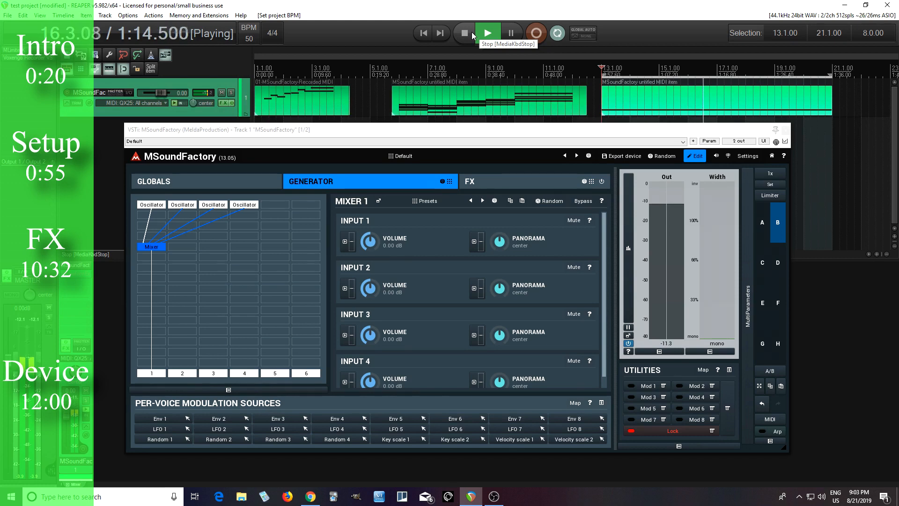
click(471, 32)
Move the Analyzer to the first slot of FX lane 1 and add a TurboReverb below it with the Dense hall preset.
click(483, 182)
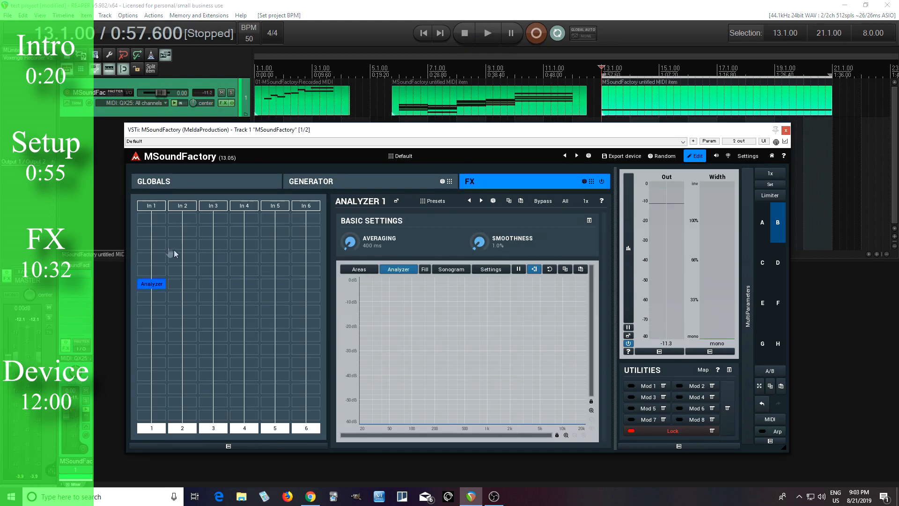
drag(153, 280, 147, 217)
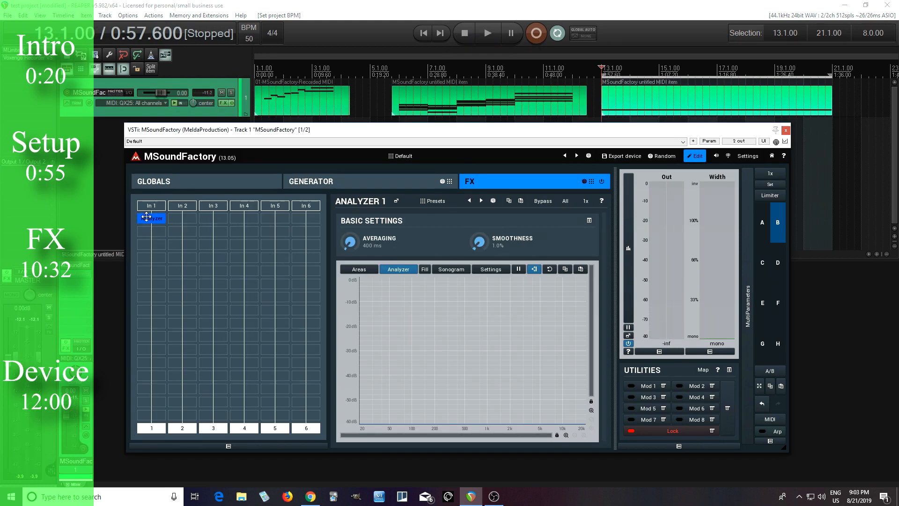
click(151, 256)
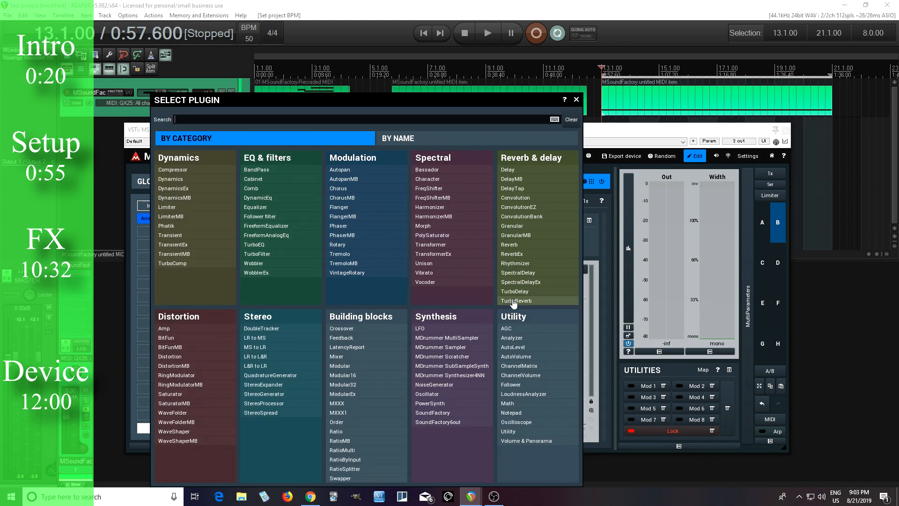
click(513, 300)
click(389, 359)
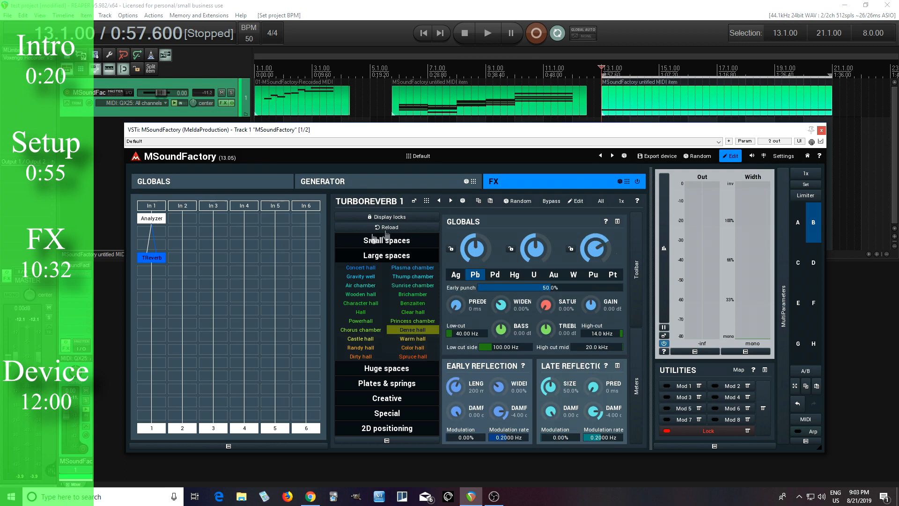
Audition the TurboReverb and lower its Gain to about -2.11 dB during playback.
click(487, 33)
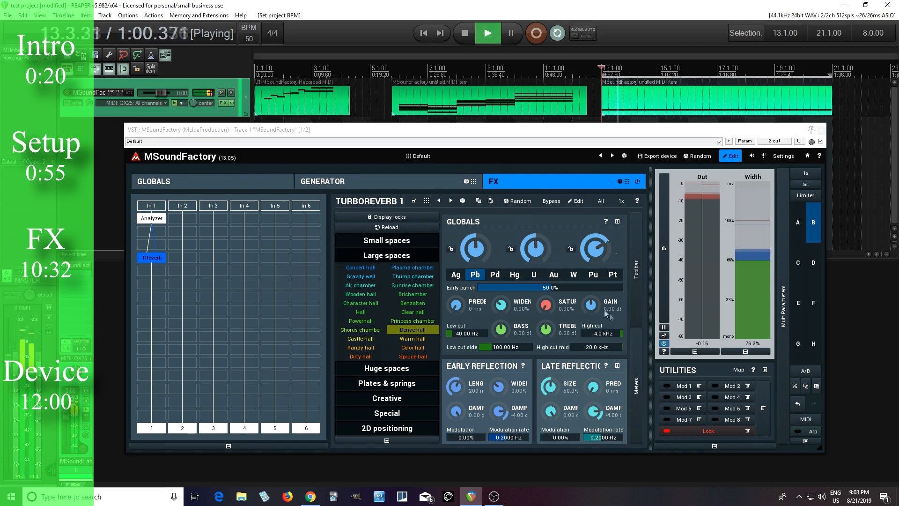
drag(591, 305, 591, 314)
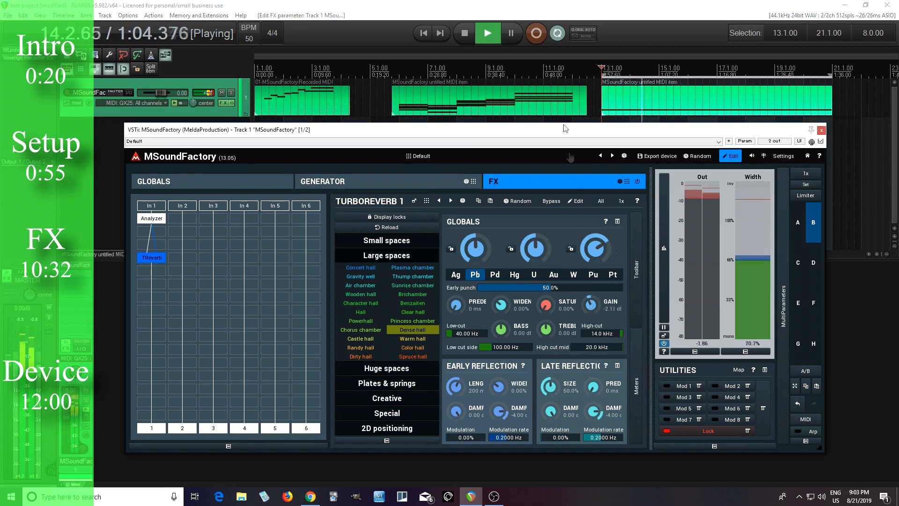
click(466, 34)
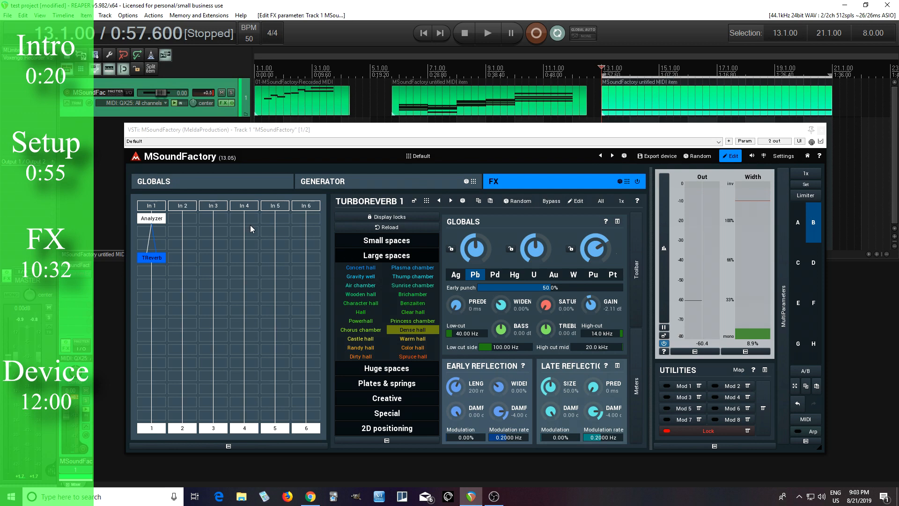
In the advanced global Harmony settings, enable Note 1 and set its Offset to +12.
click(205, 185)
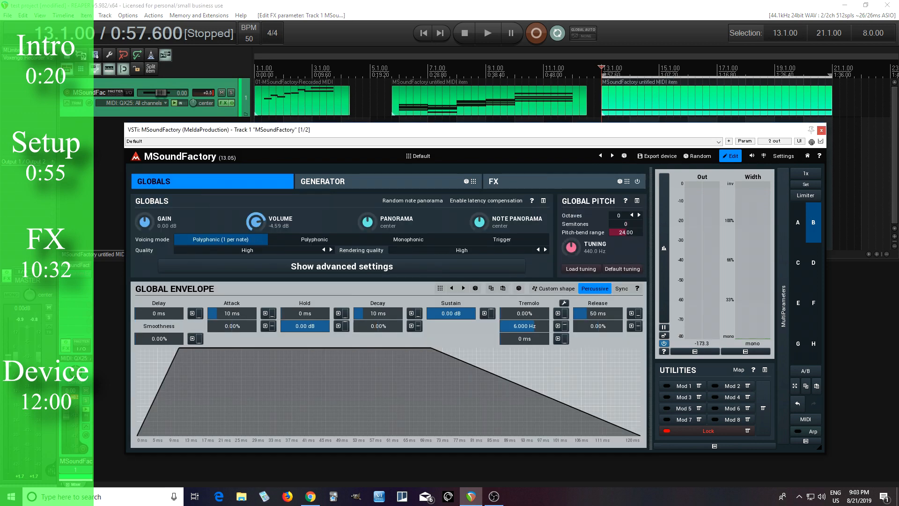
click(326, 271)
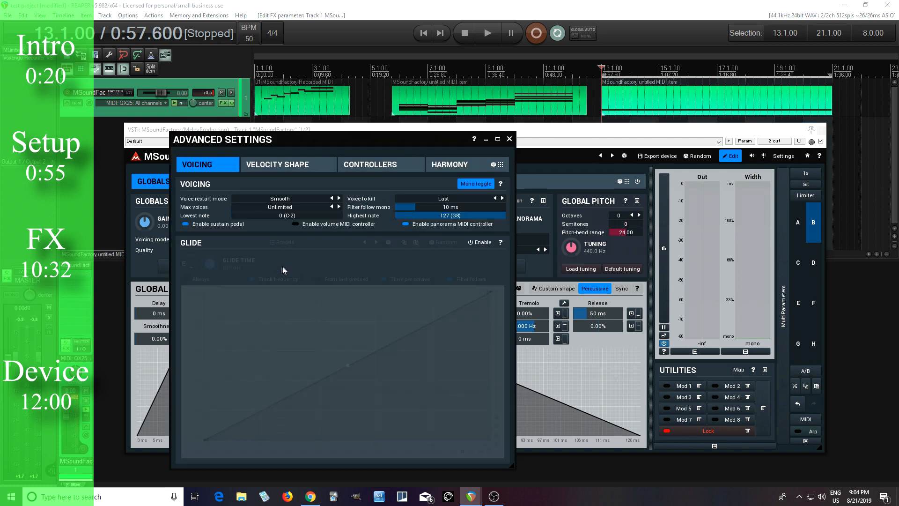
click(463, 166)
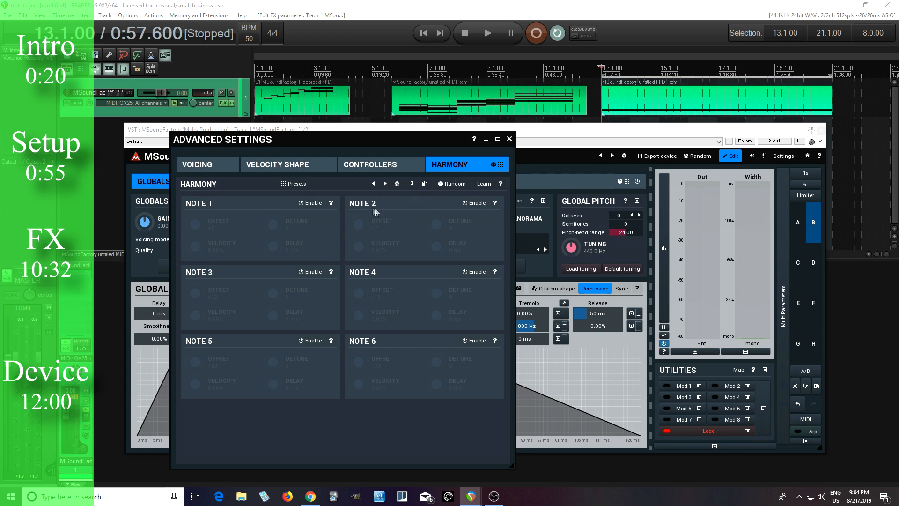
click(314, 204)
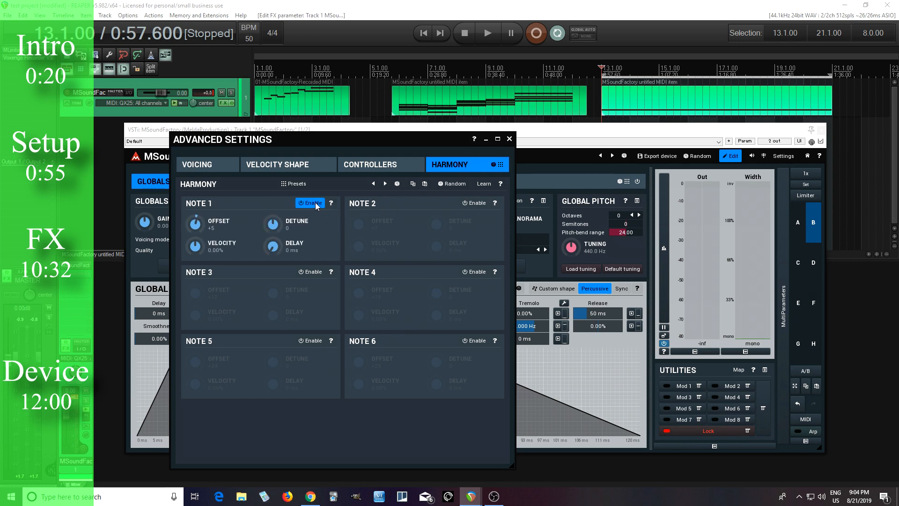
double_click(201, 224)
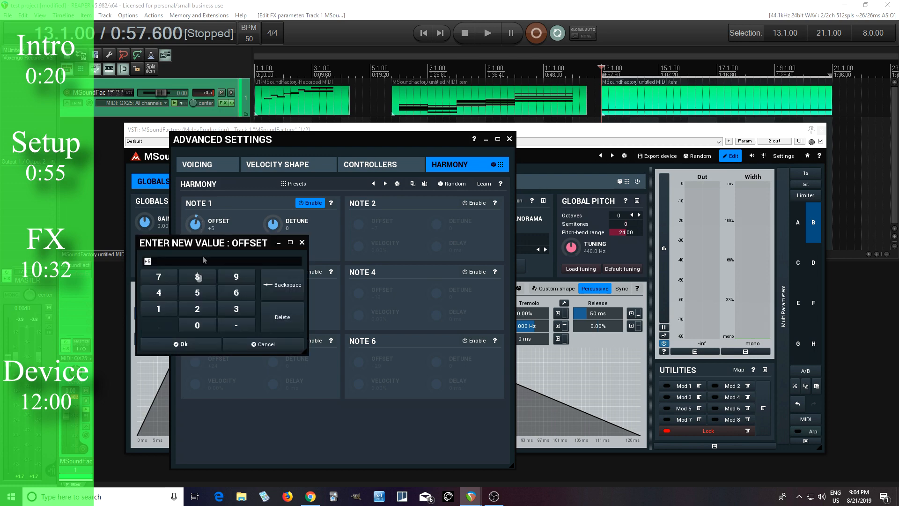
click(167, 310)
click(198, 310)
click(204, 351)
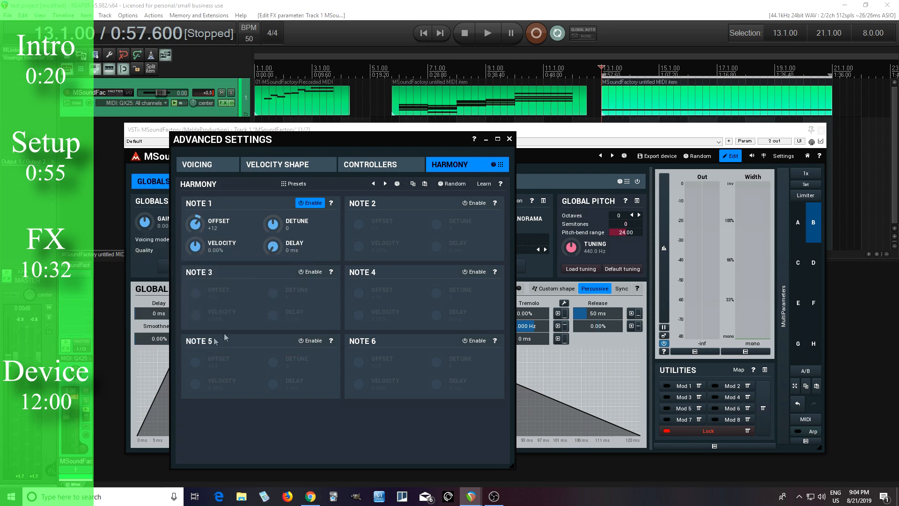
Audition the added harmony note and lower the global Volume to about -7.22 dB, moving the Advanced Settings window aside.
click(487, 33)
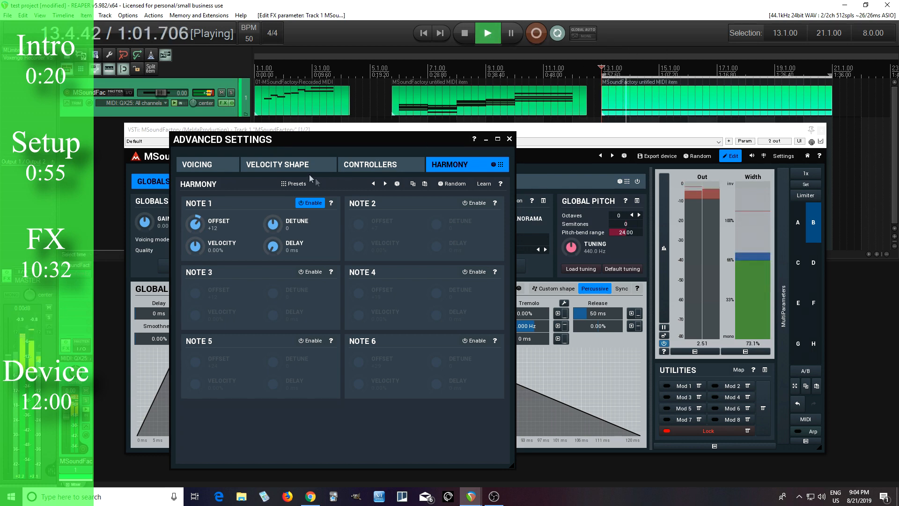
drag(273, 142, 407, 136)
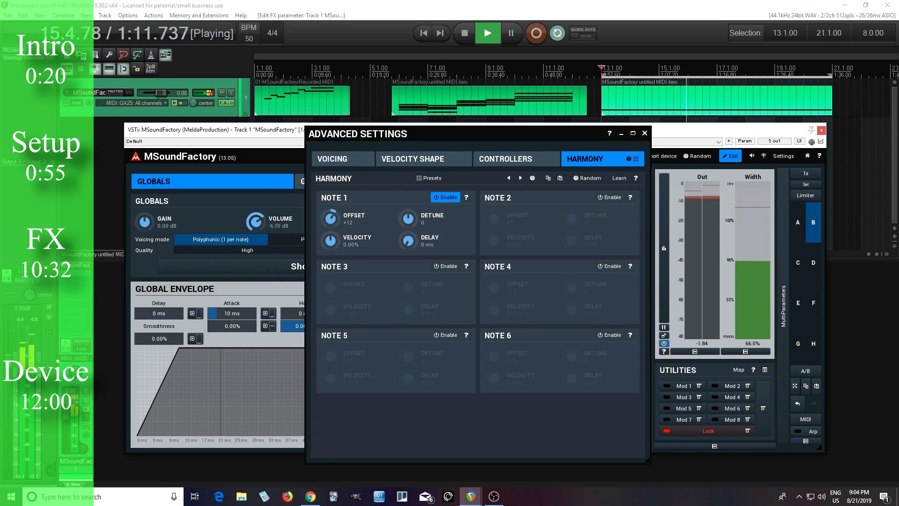
drag(264, 217, 263, 219)
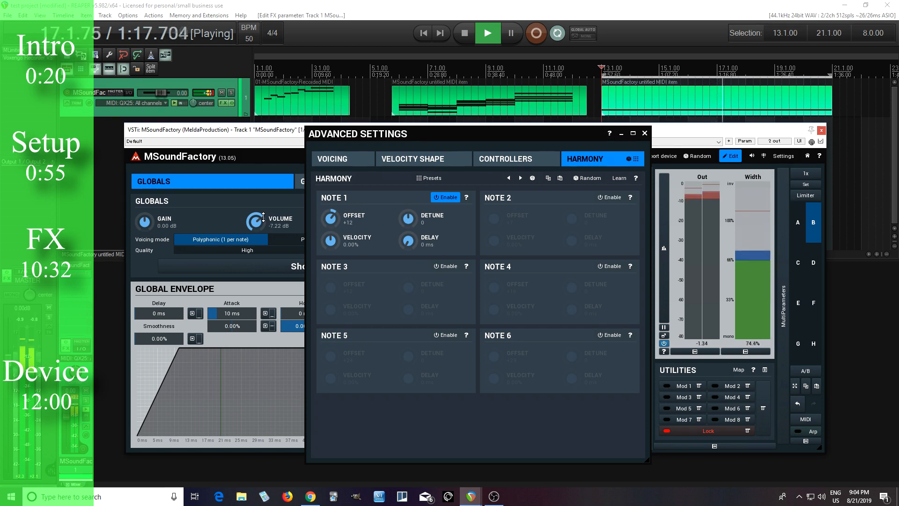
click(462, 37)
Enable harmony Note 2 and set its Offset to -12.
click(609, 198)
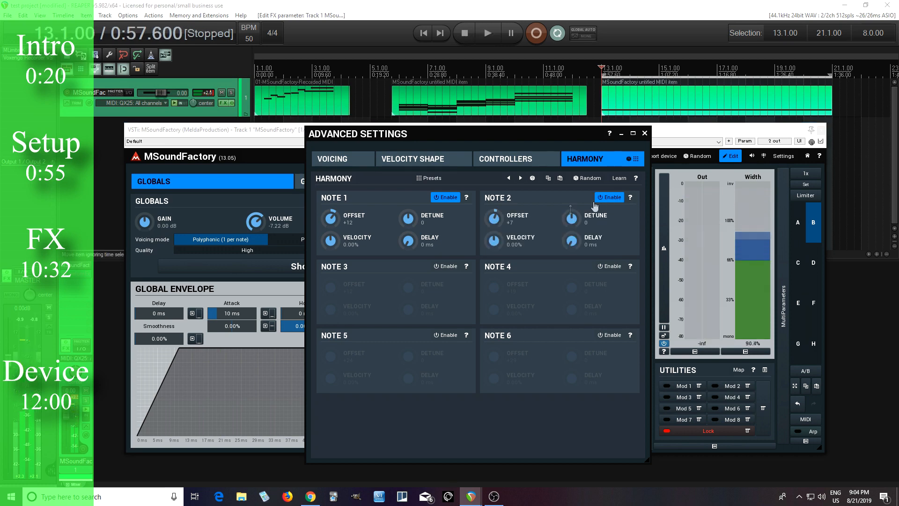
double_click(492, 215)
click(534, 319)
click(467, 306)
click(496, 303)
click(498, 339)
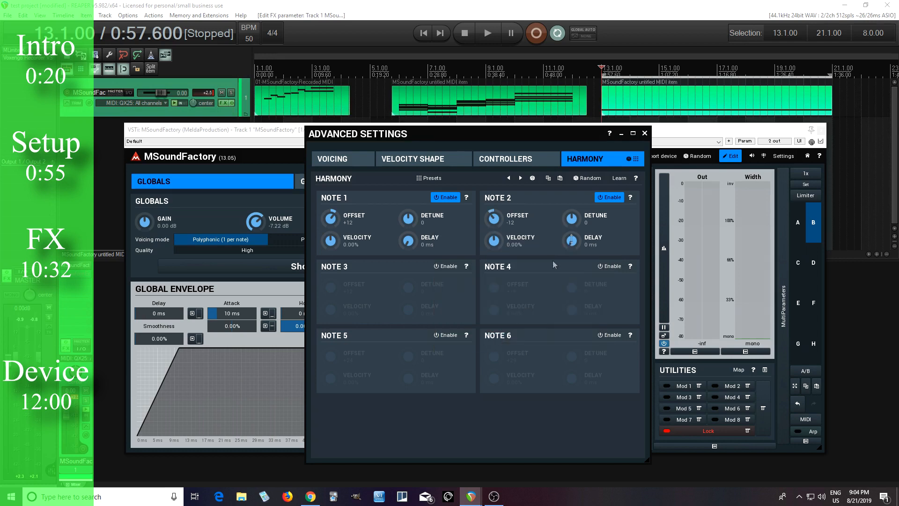
Audition both harmony notes with the global Volume lowered to about -11.5 dB, and close the advanced settings.
click(497, 41)
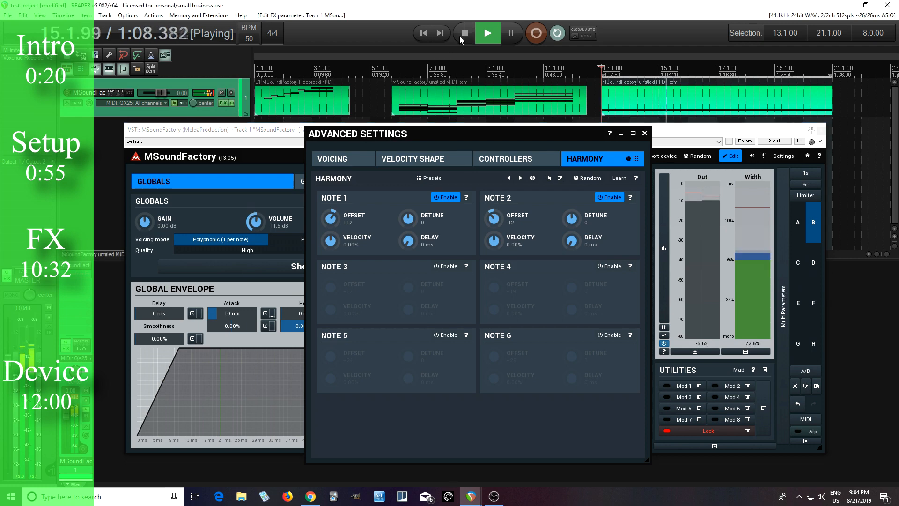
click(465, 33)
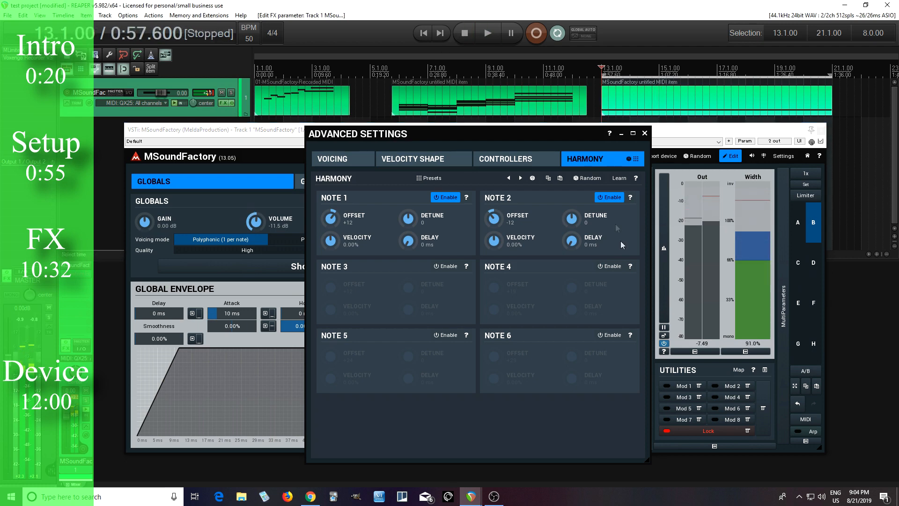
click(645, 133)
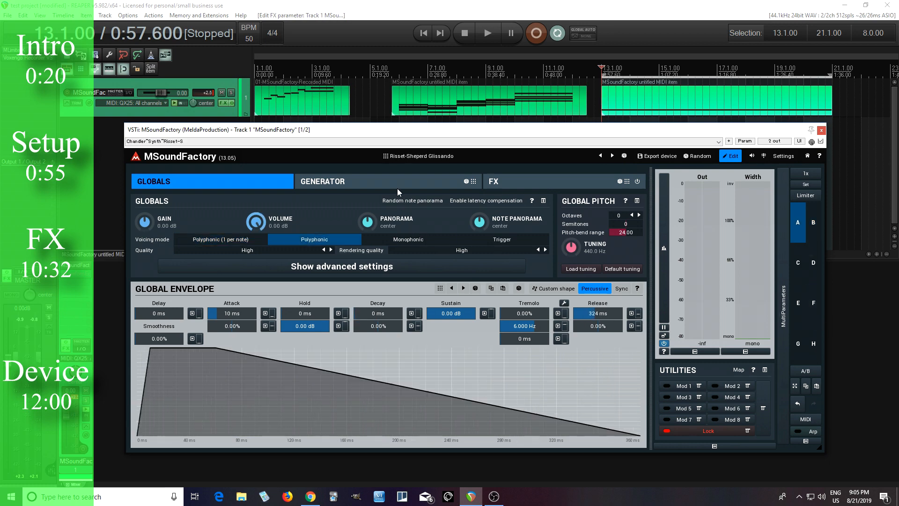
Leave edit mode on the Risset-Sheperd Glissando device, set its Range to 6 octaves and raise the Attack to about 171 ms.
click(725, 156)
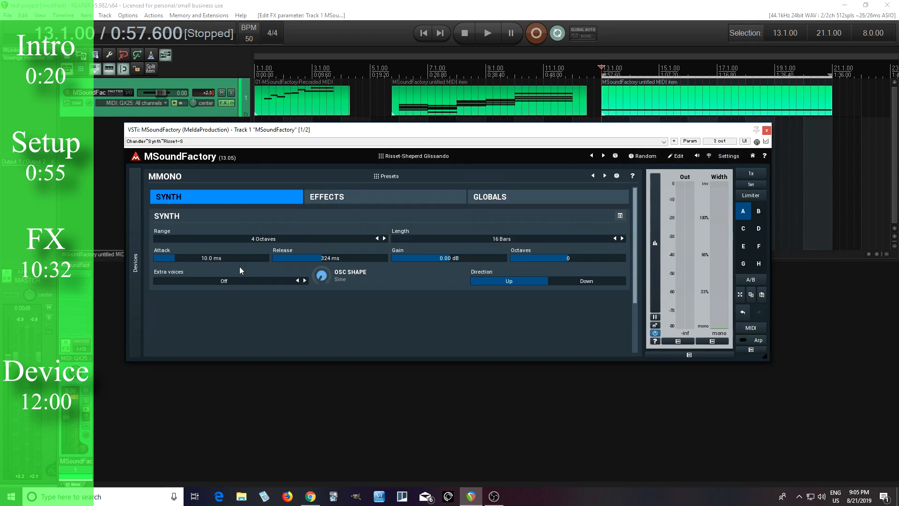
click(253, 240)
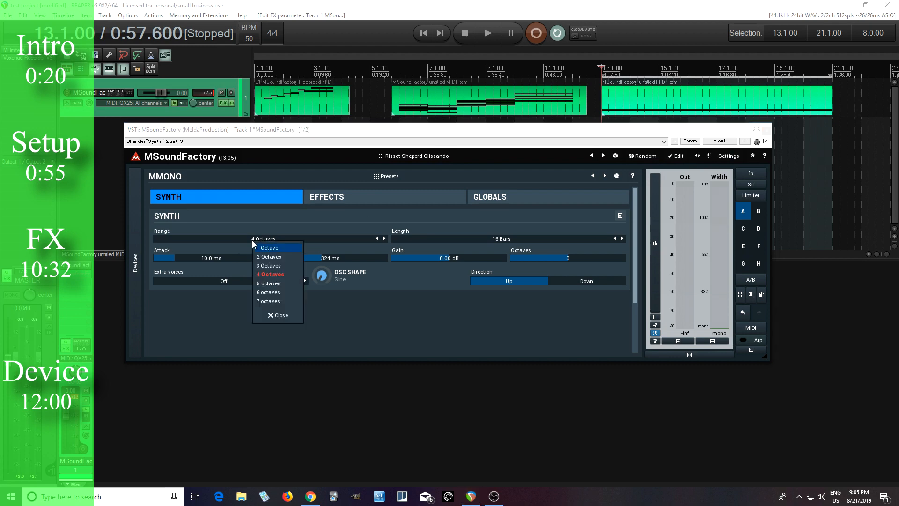
click(274, 293)
click(498, 240)
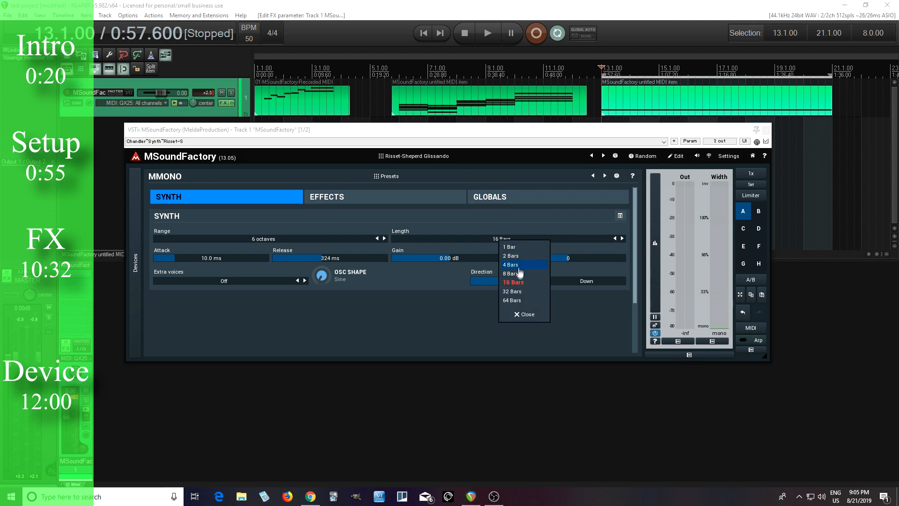
click(392, 290)
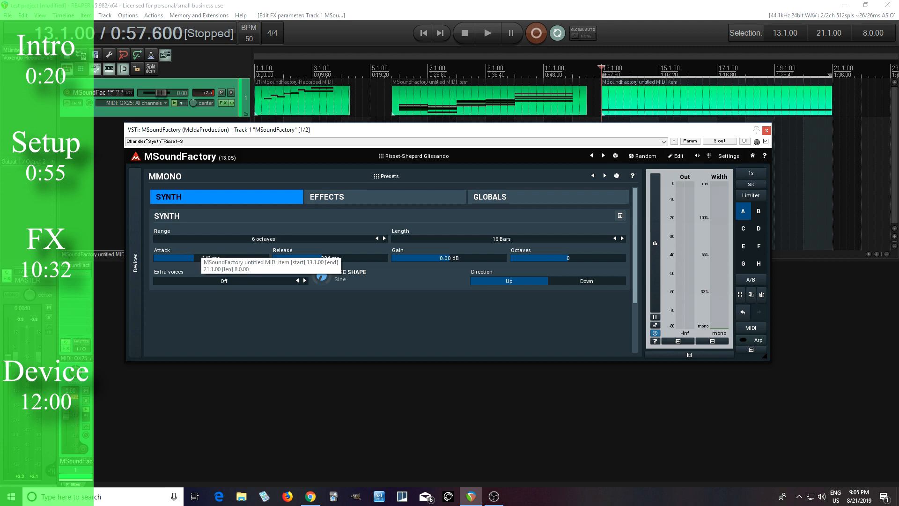
drag(197, 255, 199, 256)
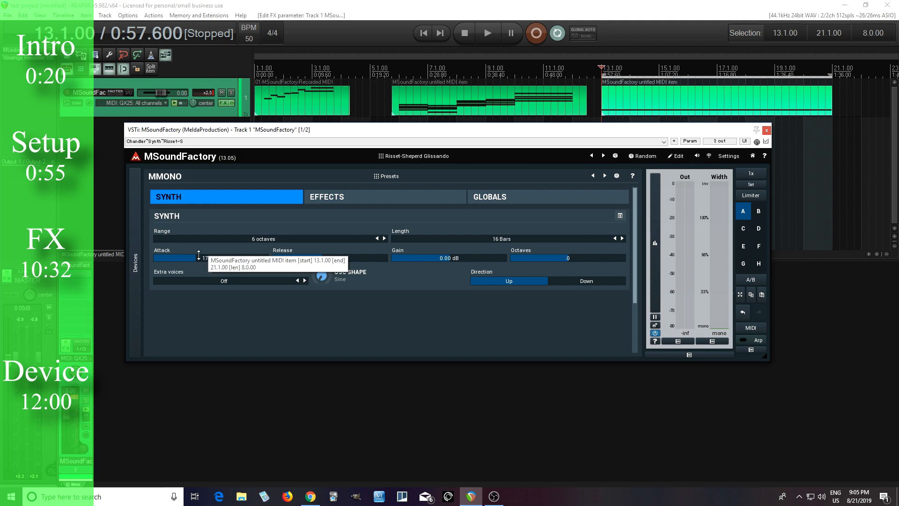
Set the project tempo to 100 BPM.
click(250, 38)
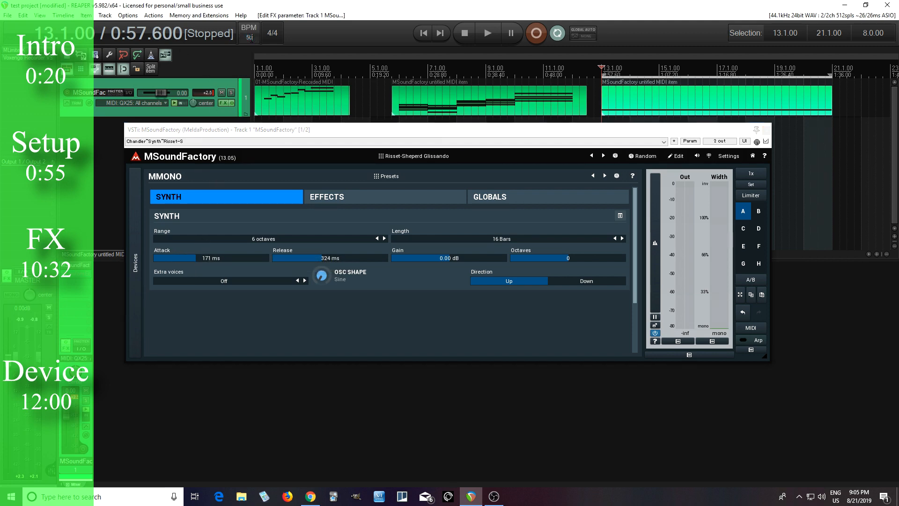
click(251, 38)
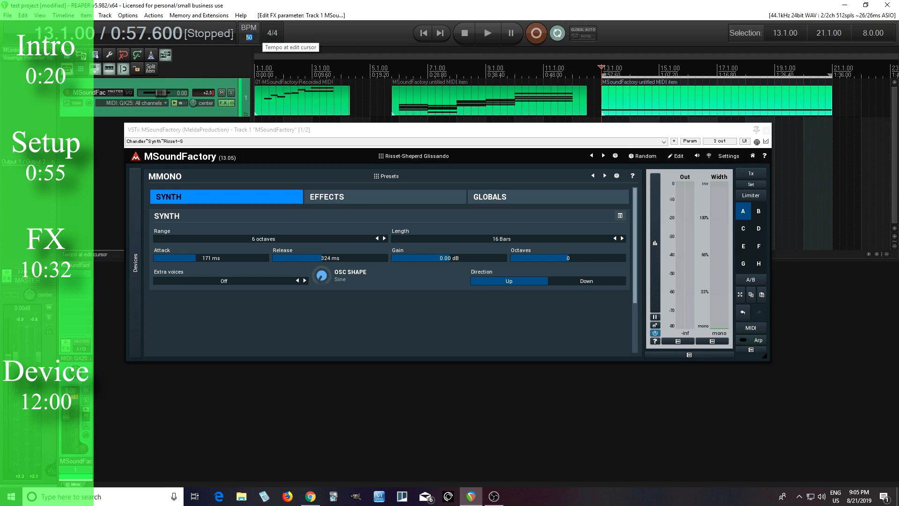
key(Return)
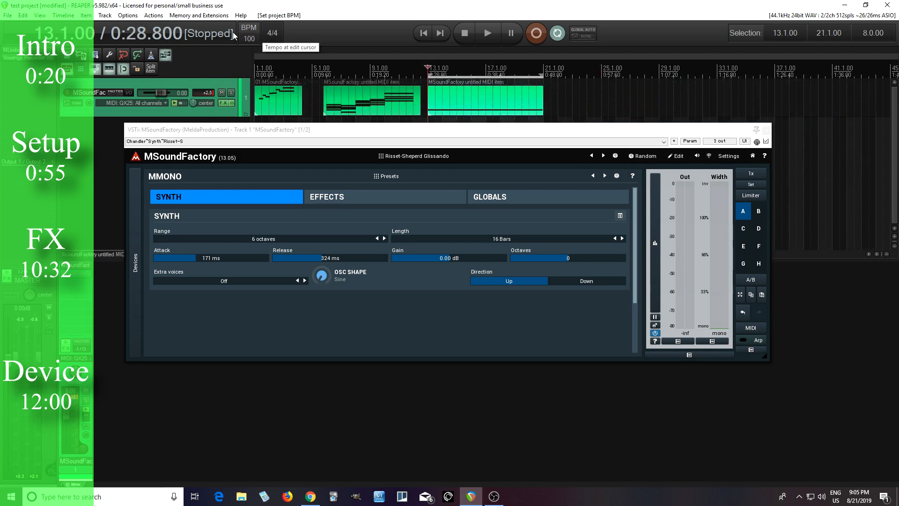
Set the device's Attack to the 1/8-note sync value, 300 ms.
double_click(214, 258)
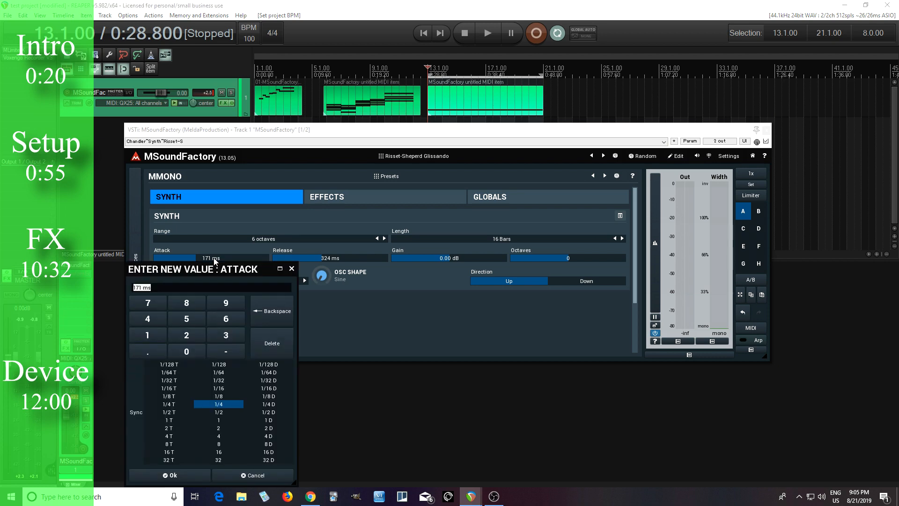
click(229, 406)
click(227, 396)
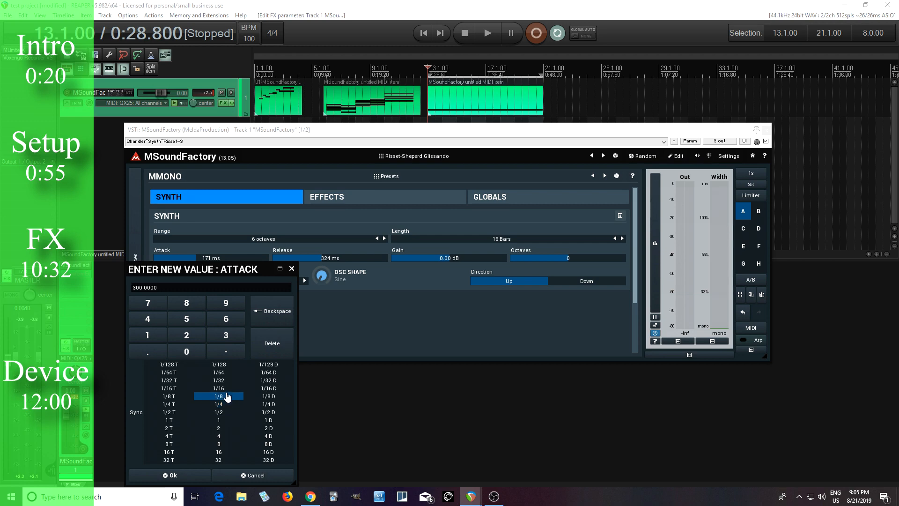
click(184, 475)
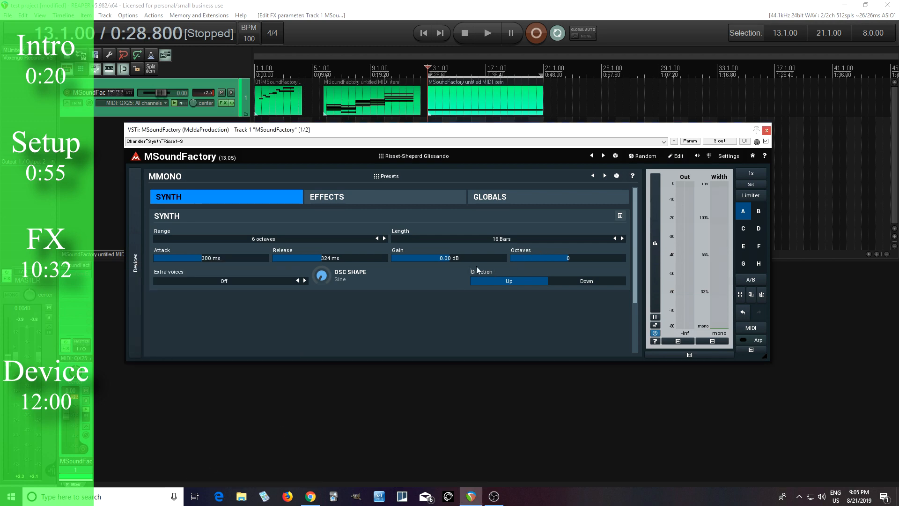
Set the device's Release to the 1/4-note sync value, 600 ms.
double_click(333, 258)
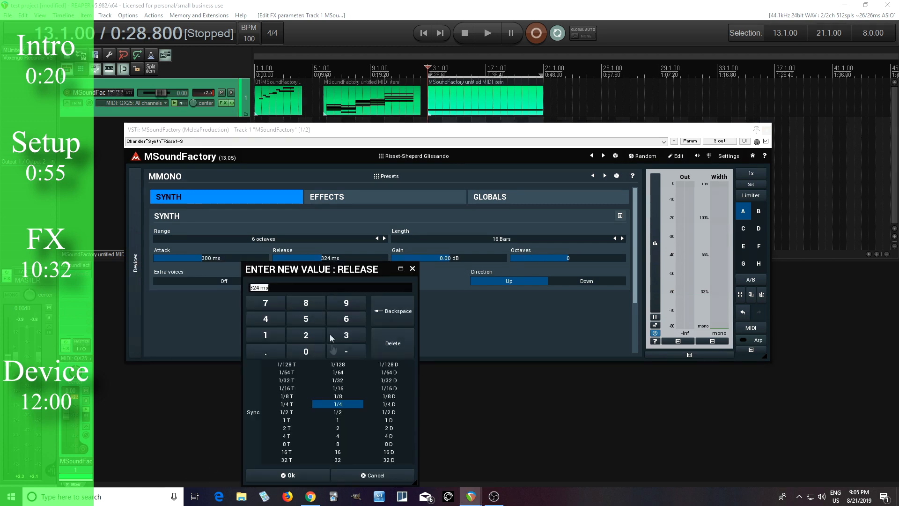
click(341, 398)
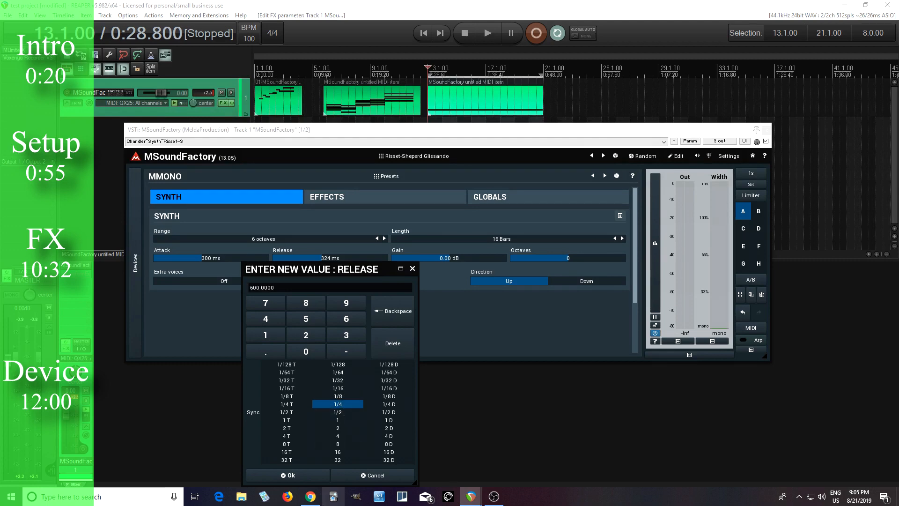
click(301, 472)
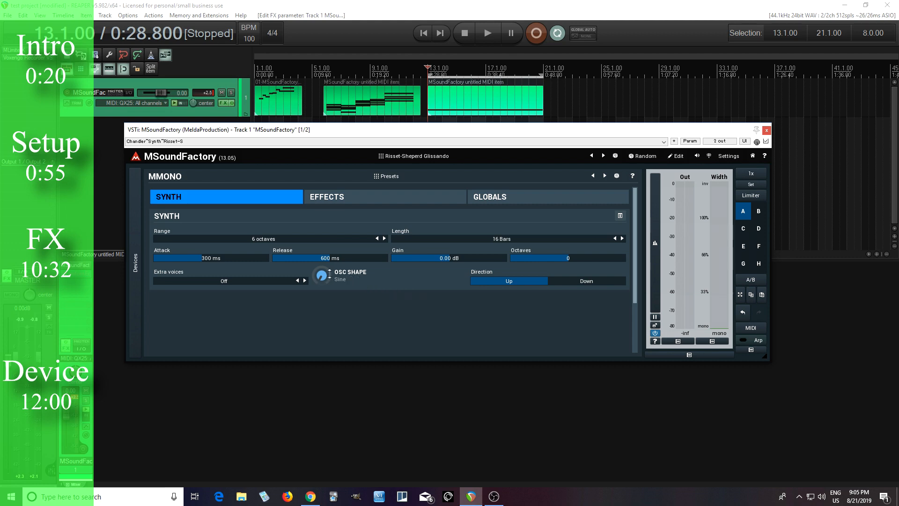
mouse_move(321, 275)
mouse_down()
mouse_move(322, 248)
mouse_move(321, 288)
mouse_up()
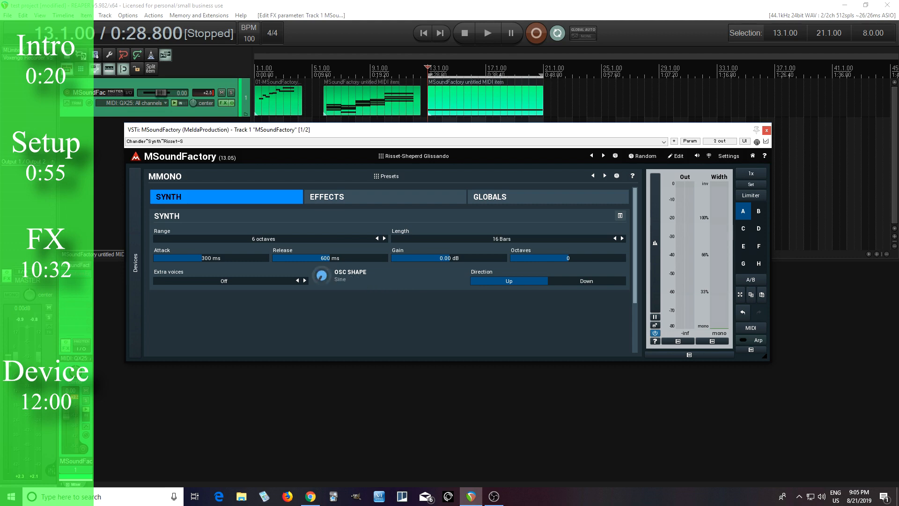
Keep the Length at 16 Bars, set the glissando Direction to Down and audition the third MIDI item.
click(487, 239)
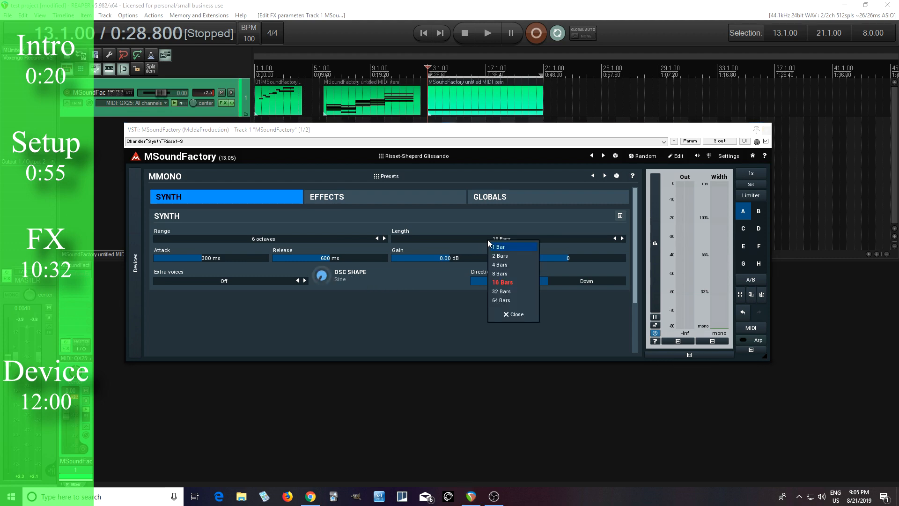
click(516, 288)
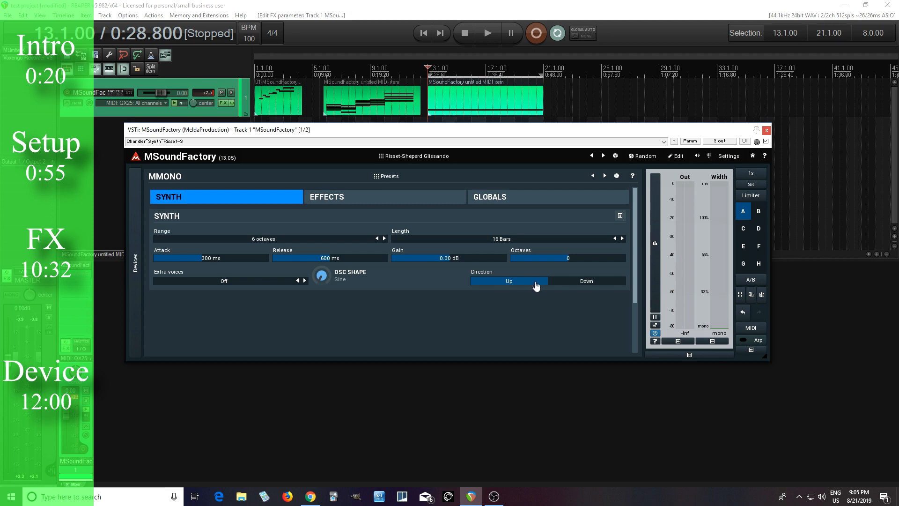
click(569, 282)
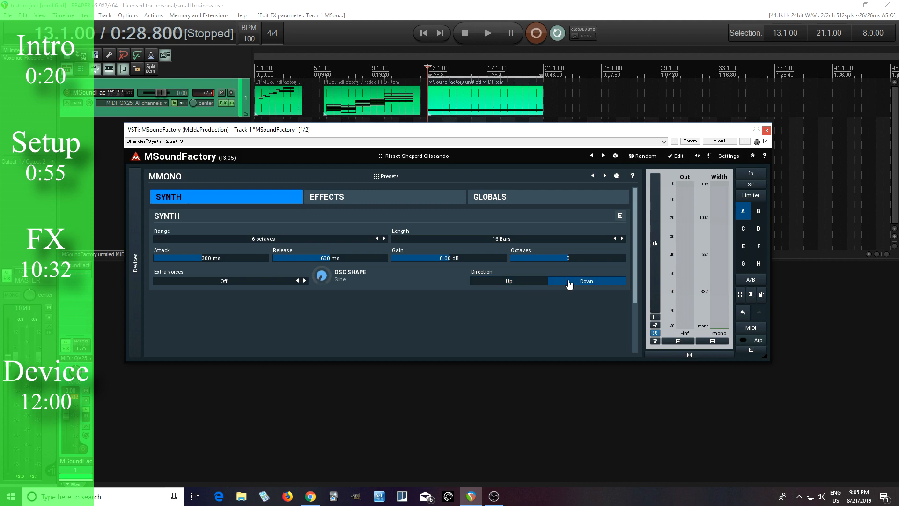
click(482, 27)
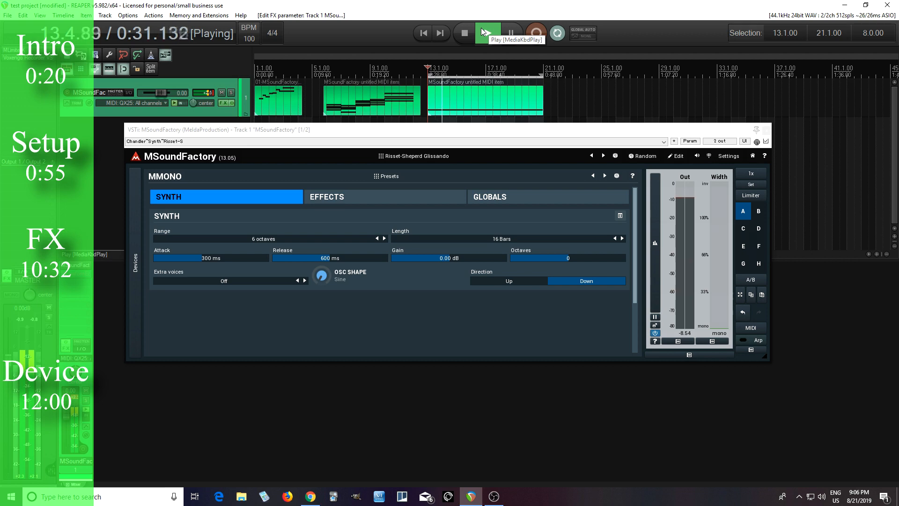
click(465, 28)
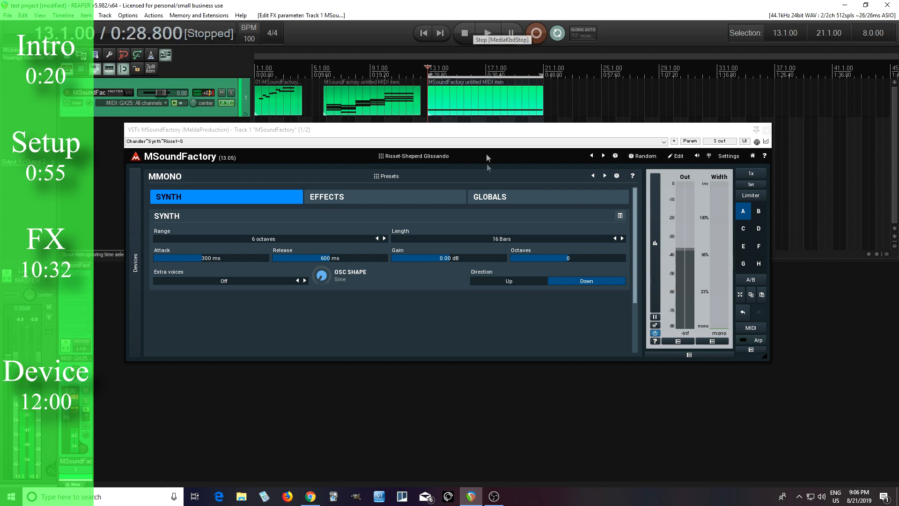
Audition the descending glissando with Octaves lowered to -3, and reset Octaves to 0.
drag(572, 260, 560, 260)
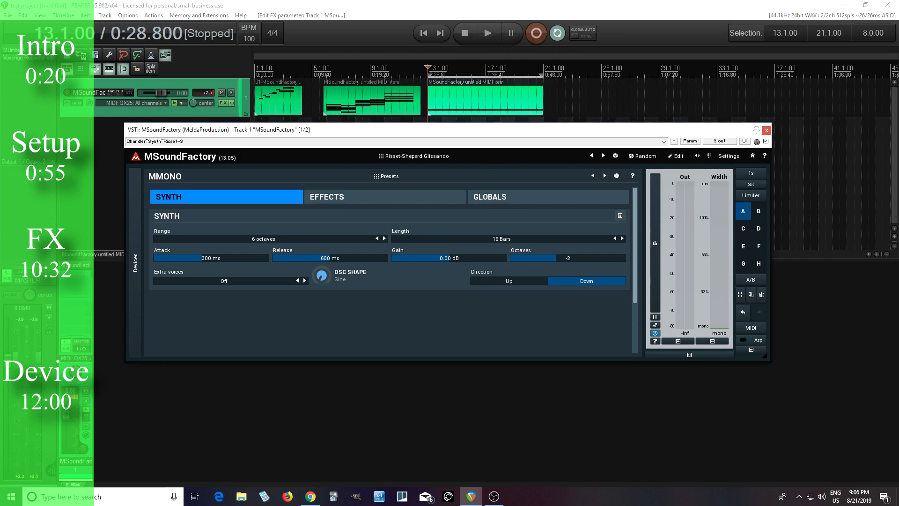
click(494, 33)
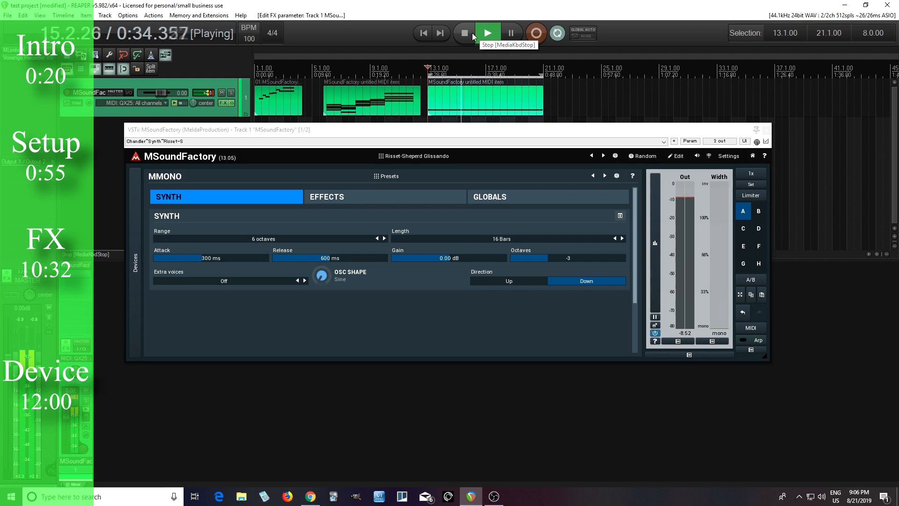
click(472, 35)
double_click(564, 257)
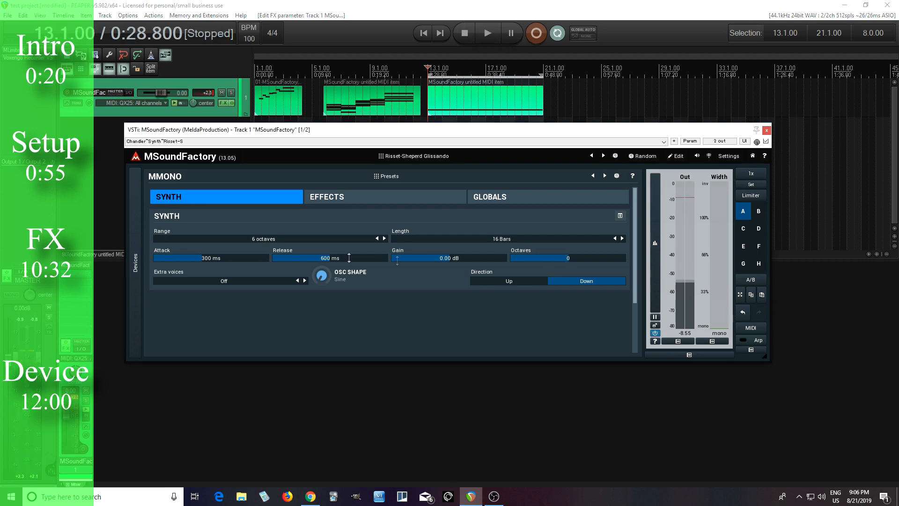
Set the glissando Range to 4 Octaves and take a brief look at the available effects.
click(283, 238)
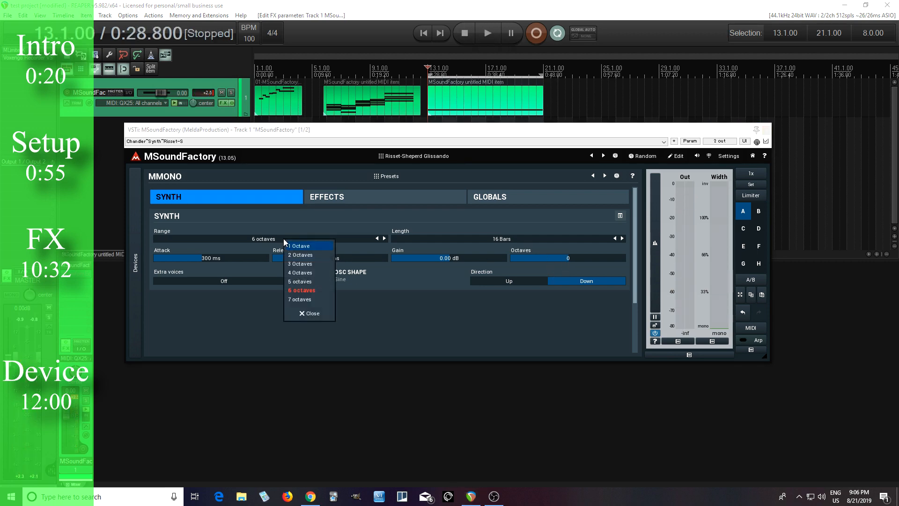
click(301, 272)
click(329, 205)
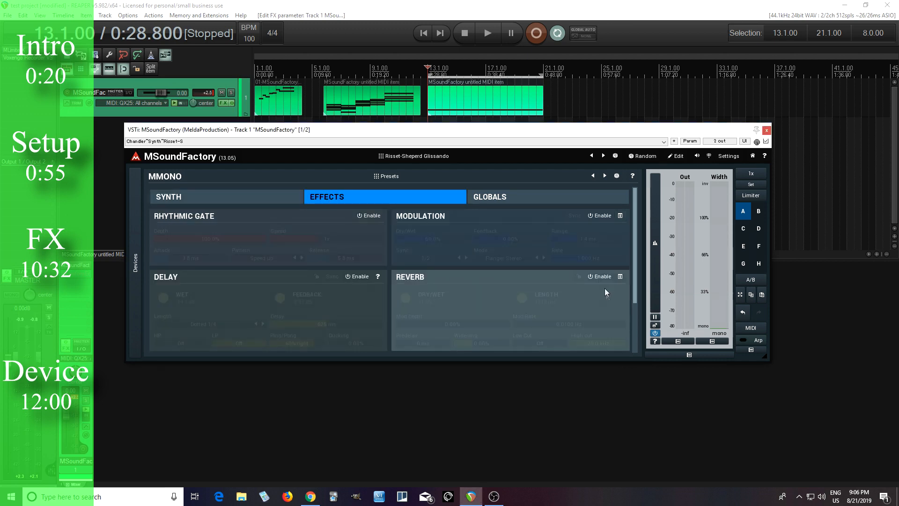
click(231, 199)
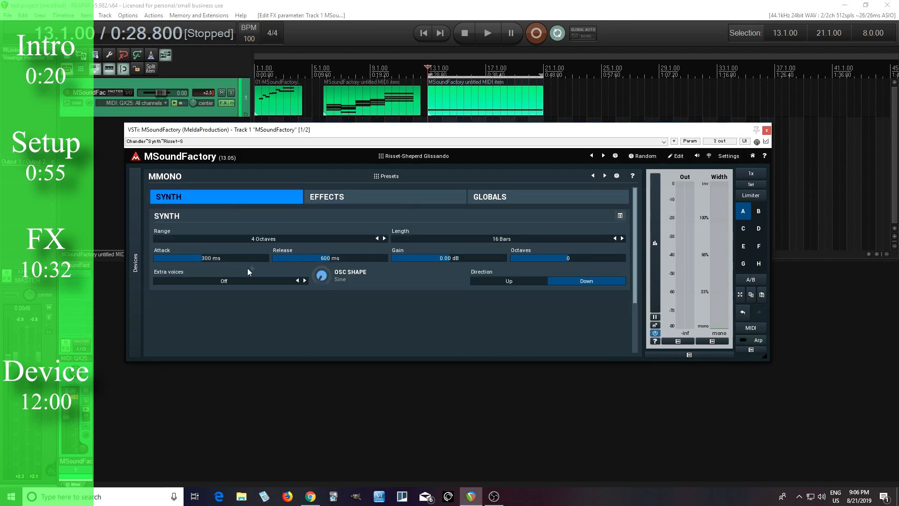
Choose an Extra voices option for the synth and lower its Gain.
click(217, 287)
click(239, 320)
drag(447, 263, 447, 286)
Enable the Reverb and a synced Autopan with Square shape, 1/16 length and Straight type.
click(393, 200)
click(600, 277)
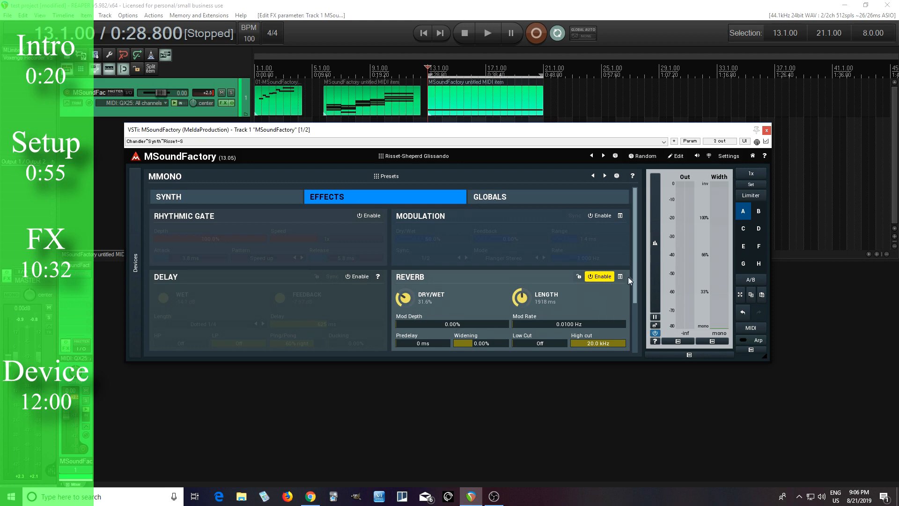
scroll(640, 324, down, 2)
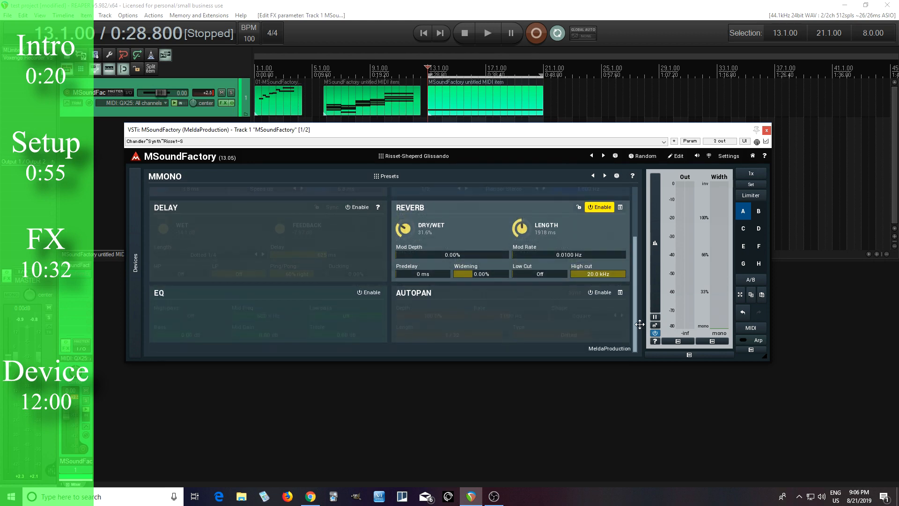
click(601, 293)
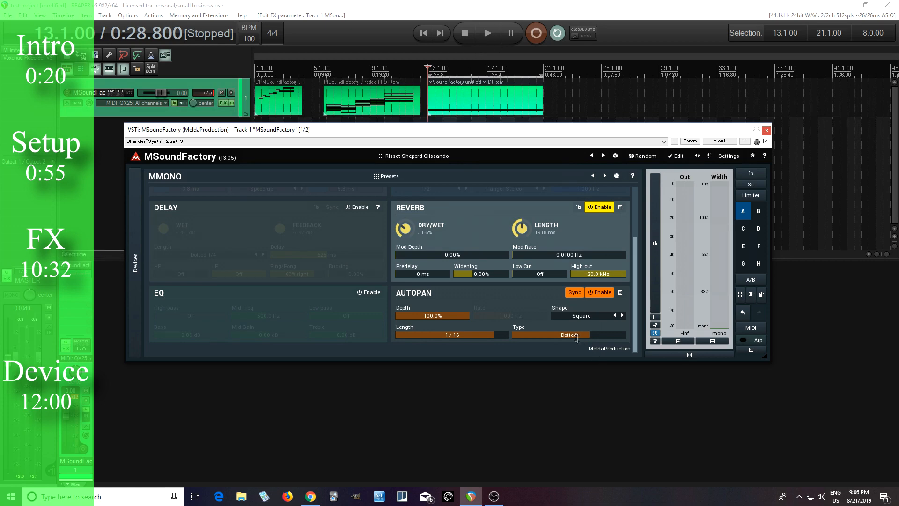
drag(577, 335, 576, 356)
Audition the glissando with Reverb and Autopan, and disable the Autopan.
click(491, 33)
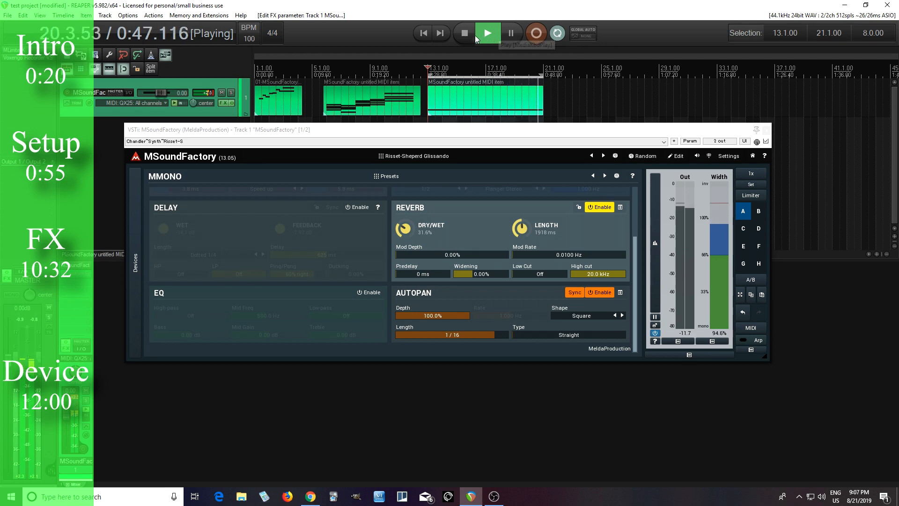
click(472, 39)
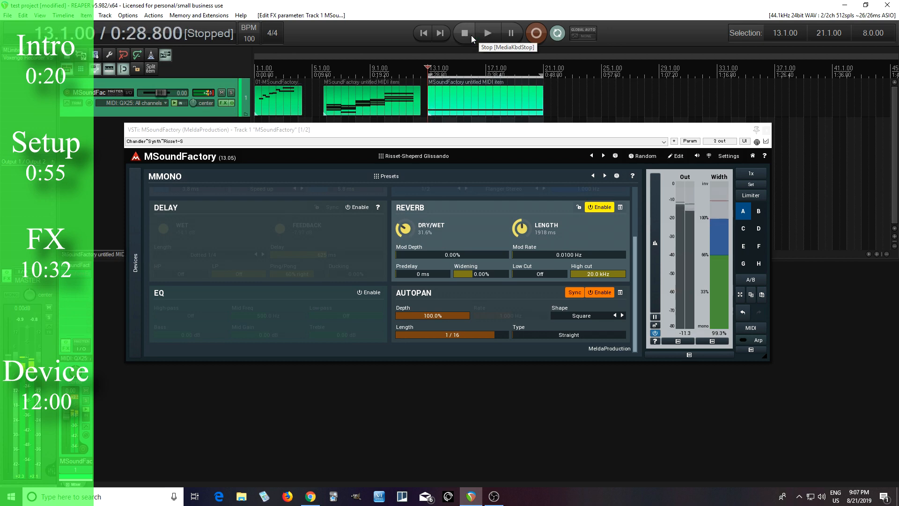
drag(634, 260, 635, 258)
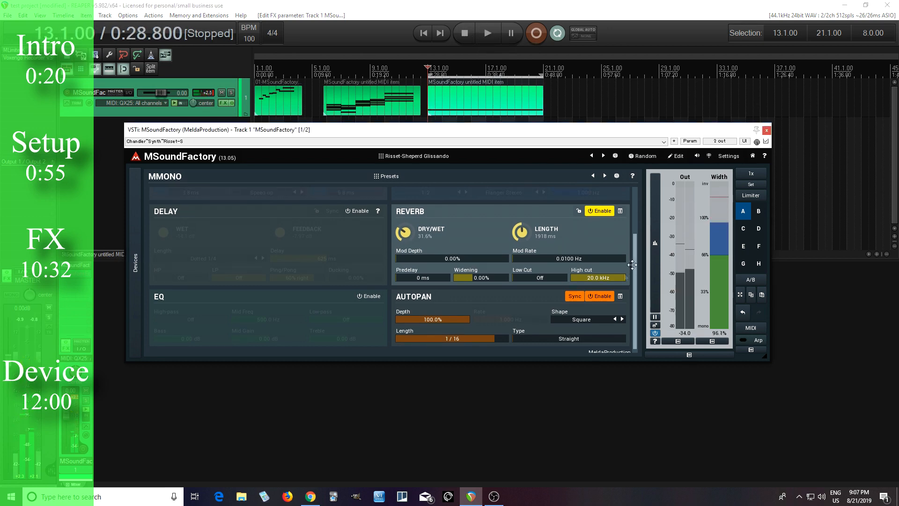
click(599, 296)
Enable the Rhythmic Gate and set its pattern to Rhythm 4.
drag(634, 260, 566, 189)
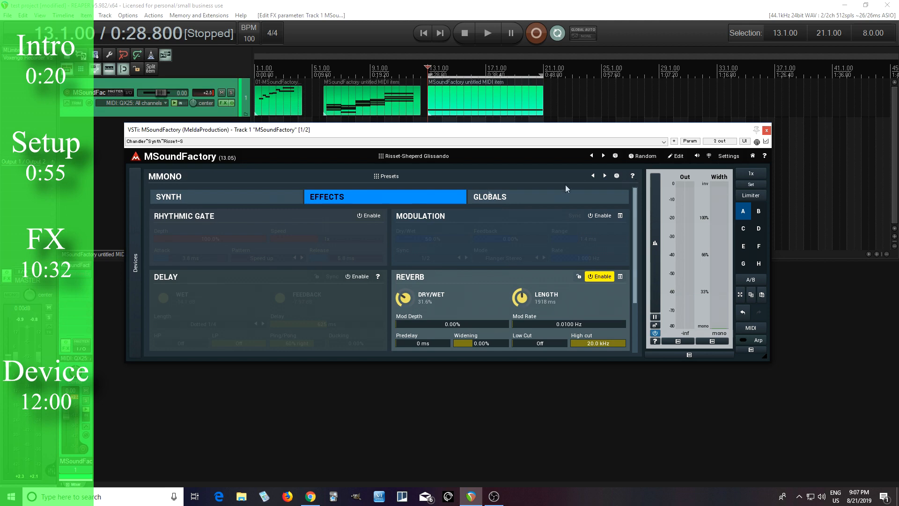
click(366, 216)
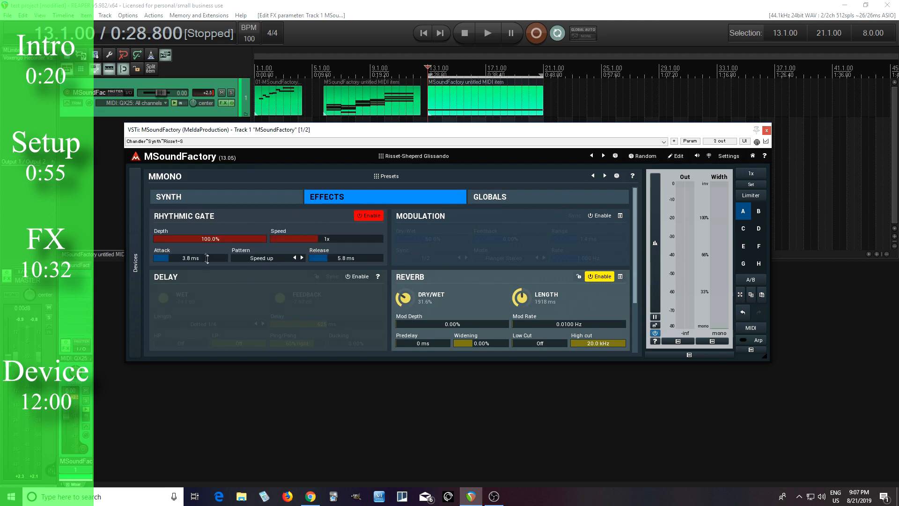
click(251, 259)
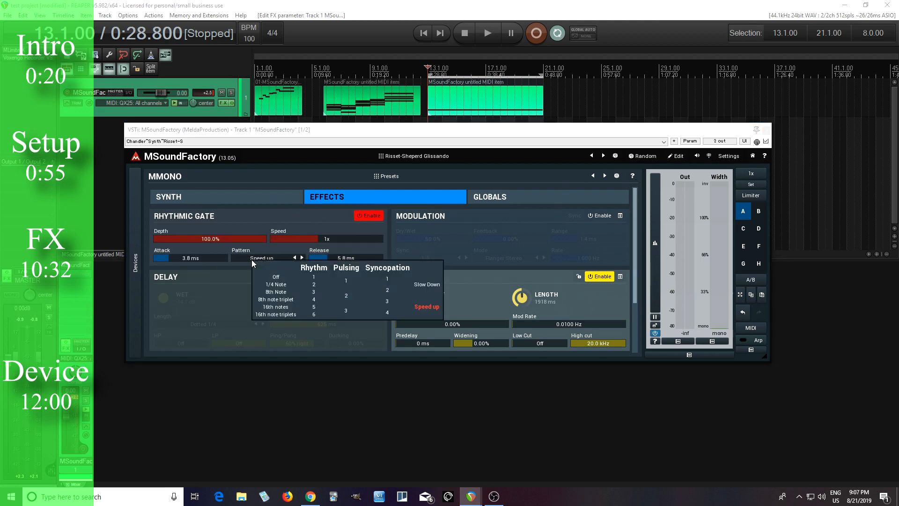
click(315, 300)
Enable the Modulation effect in Chorus 4 Voice mode and audition it together with the gate and reverb.
click(598, 215)
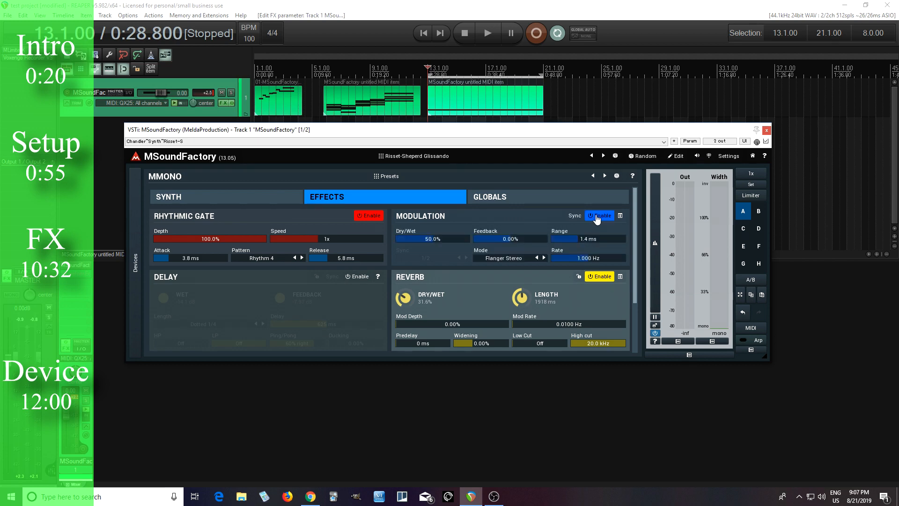
click(516, 258)
click(553, 282)
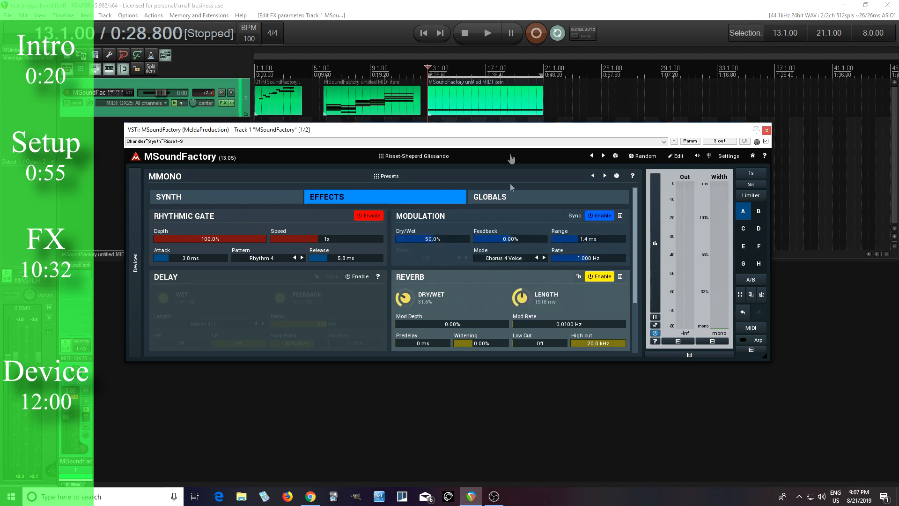
click(491, 30)
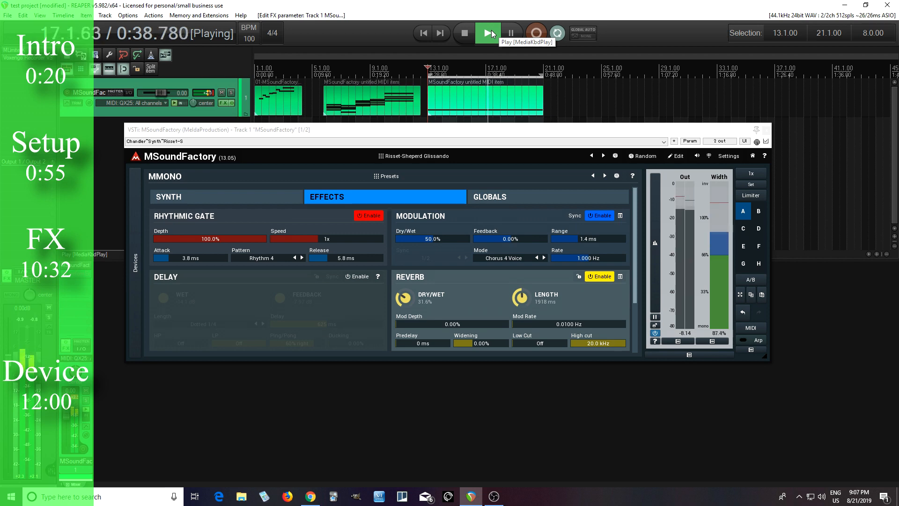
click(465, 34)
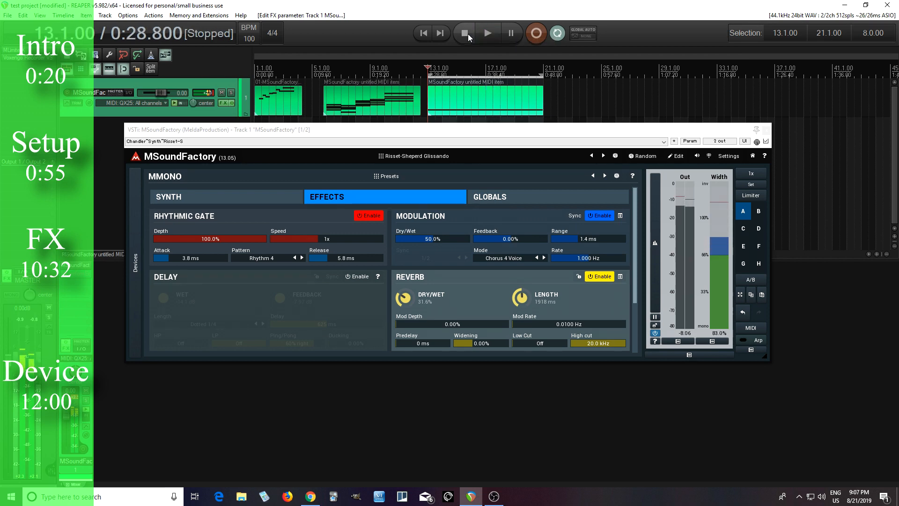